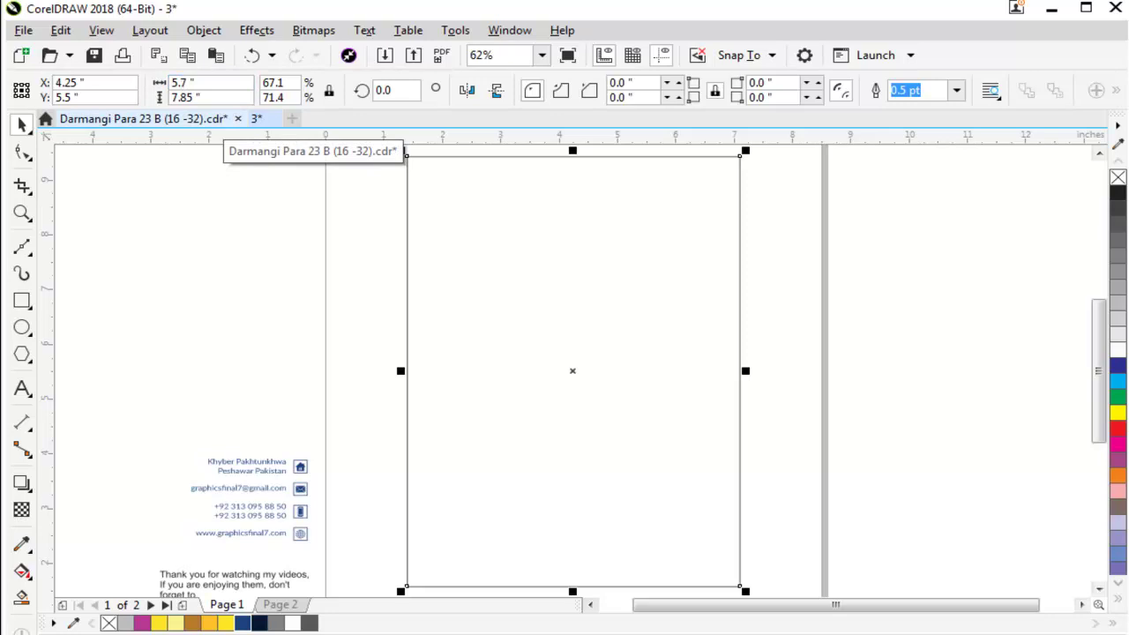
Step: Make a shortened copy of the large rectangle about 2.94 in tall along its bottom edge and convert it to curves
{"action": "key", "text": "Escape"}
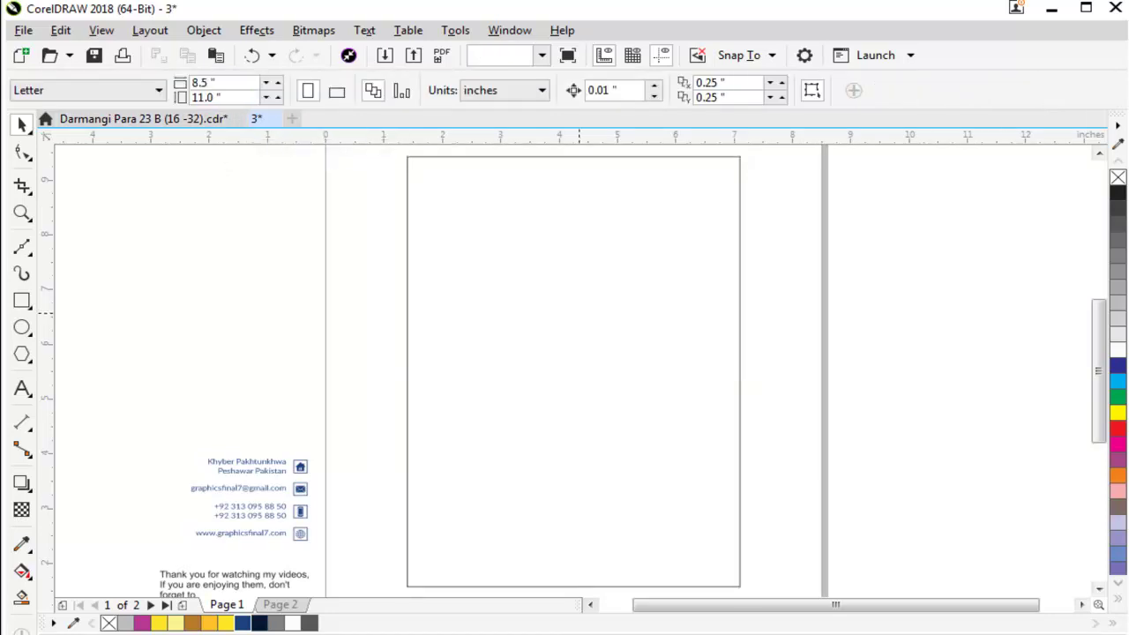
{"action": "left_click", "coordinate": [584, 185]}
{"action": "left_click_drag", "start_coordinate": [575, 154], "coordinate": [592, 426]}
{"action": "key", "text": "ctrl+q"}
Step: Merge the copy's upper-left node onto its upper-right corner, then convert the slanted edge to a curve and bow it upward
{"action": "left_click", "coordinate": [22, 152]}
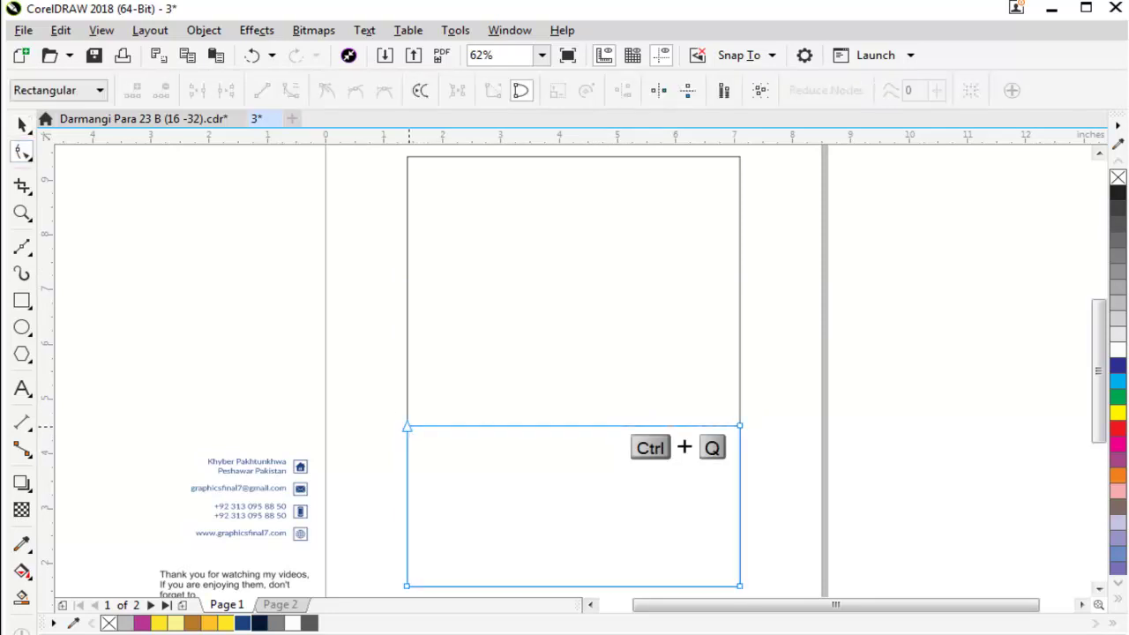
{"action": "left_click_drag", "start_coordinate": [406, 426], "coordinate": [740, 427]}
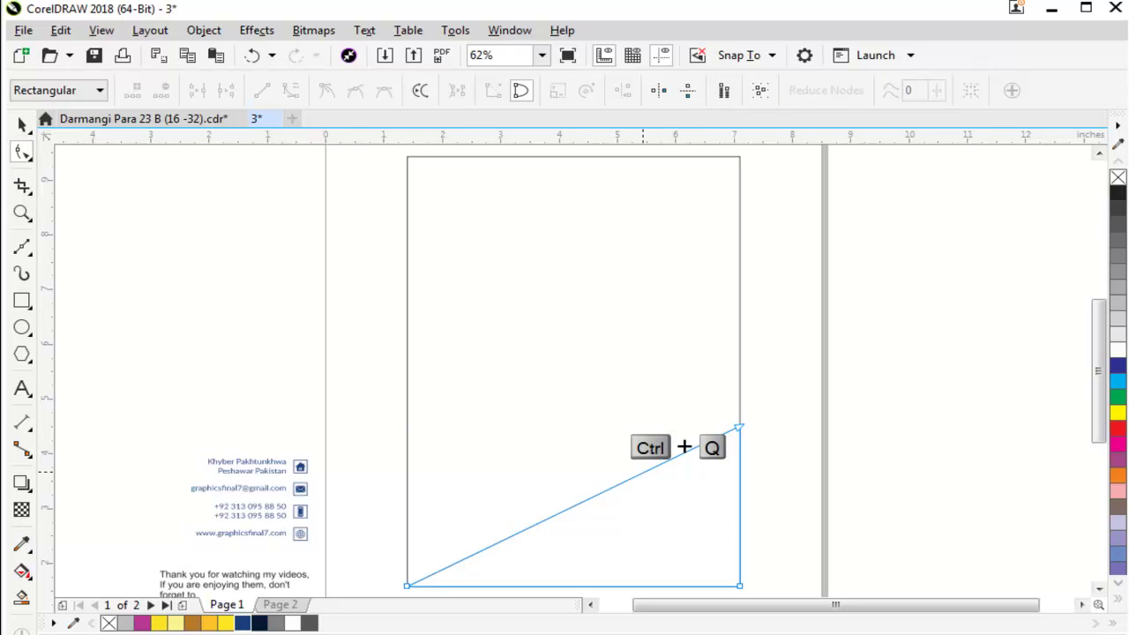
{"action": "right_click", "coordinate": [645, 470]}
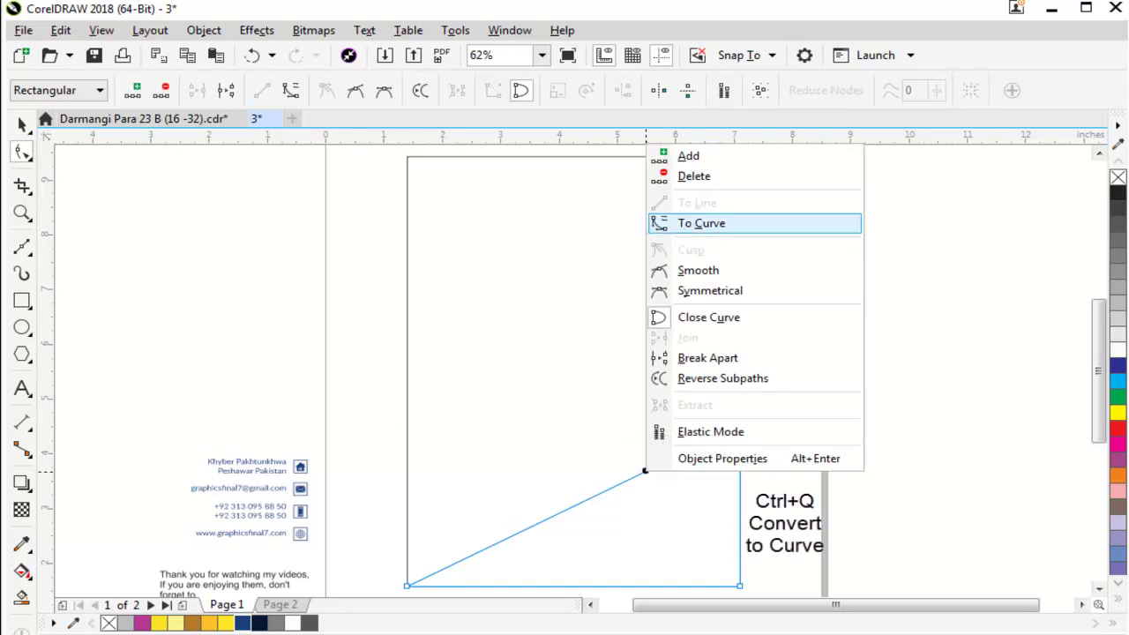
{"action": "left_click", "coordinate": [701, 223]}
{"action": "left_click_drag", "start_coordinate": [618, 486], "coordinate": [557, 469]}
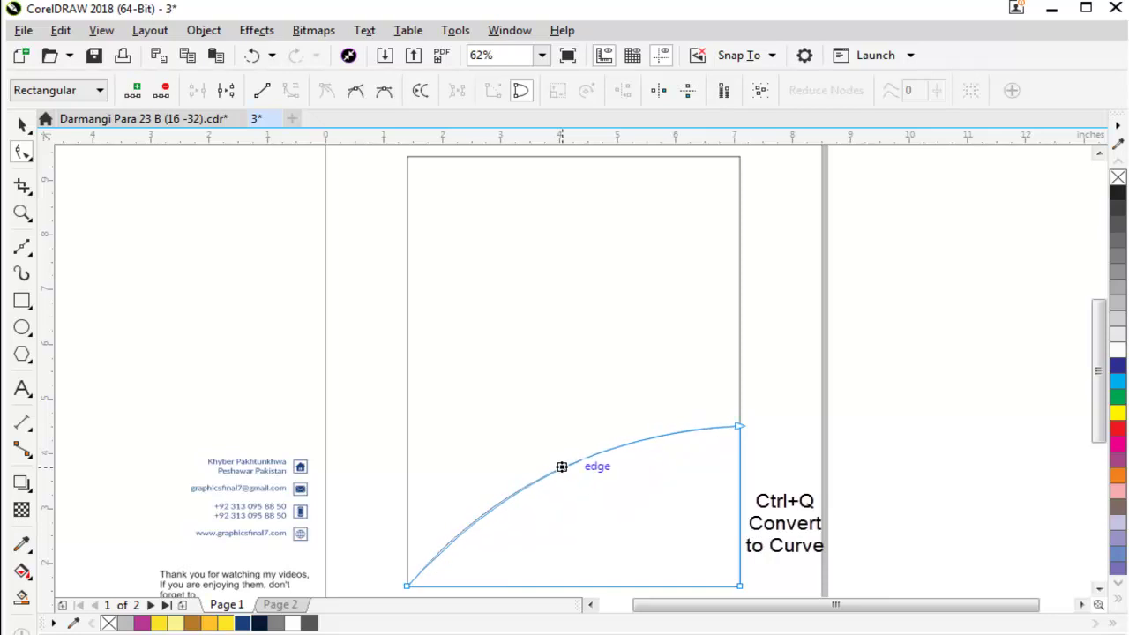
{"action": "key", "text": "space"}
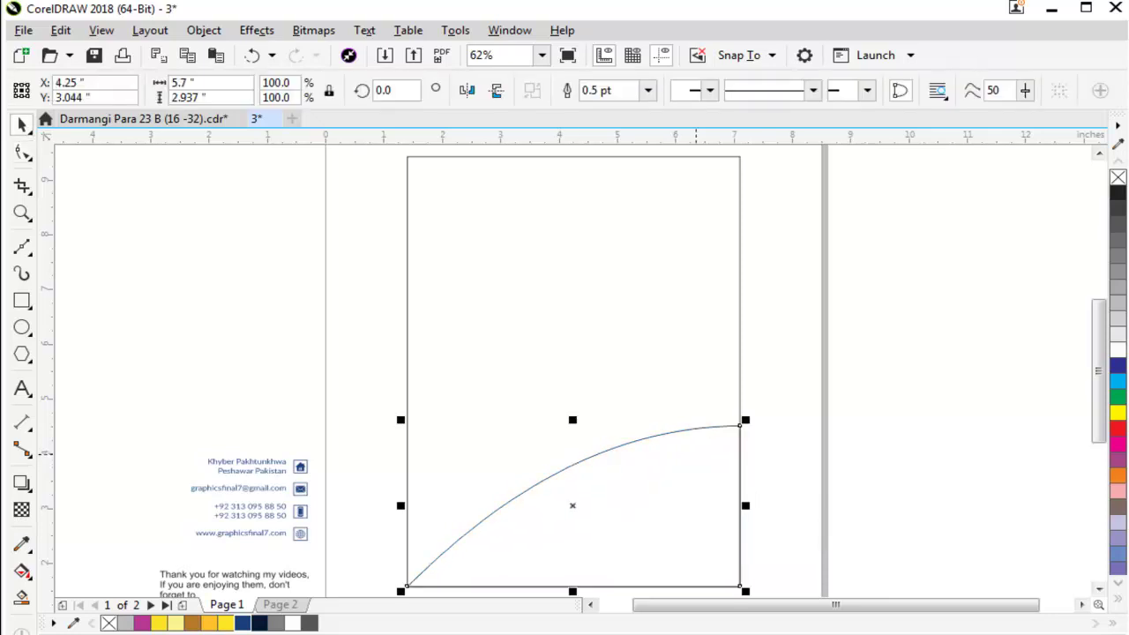
Step: Duplicate the curved shape, lower the duplicate's upper-right node to about 2.55 in tall, and narrow it from the left to about 5.6 in wide
{"action": "left_click_drag", "start_coordinate": [573, 505], "coordinate": [573, 425]}
{"action": "key", "text": "ctrl+z"}
{"action": "key", "text": "space"}
{"action": "left_click_drag", "start_coordinate": [739, 426], "coordinate": [740, 448]}
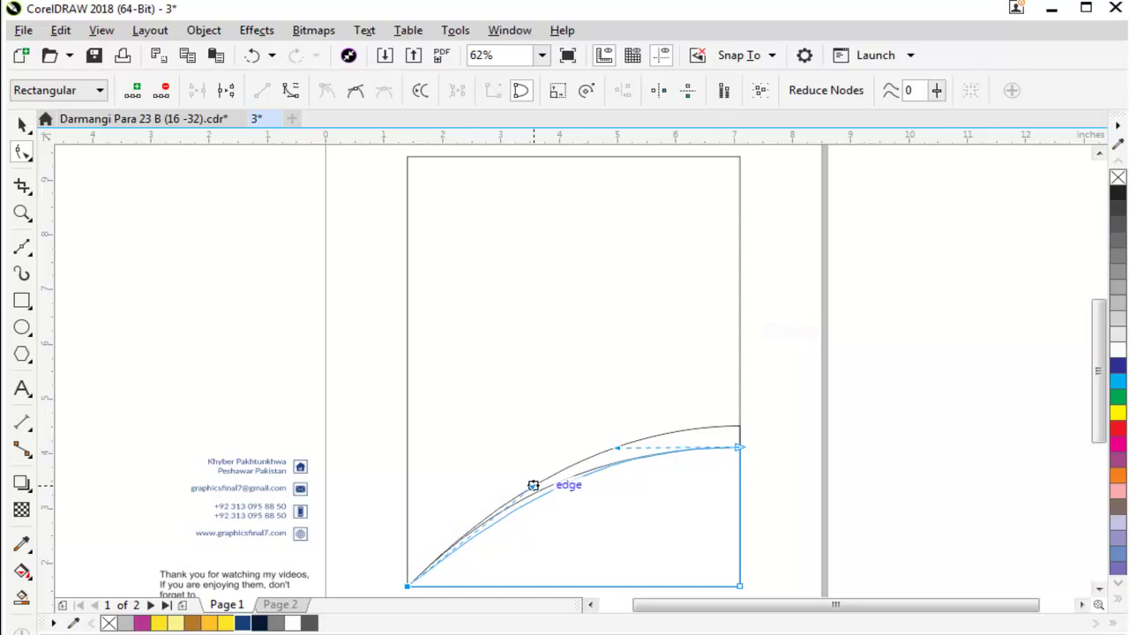
{"action": "key", "text": "space"}
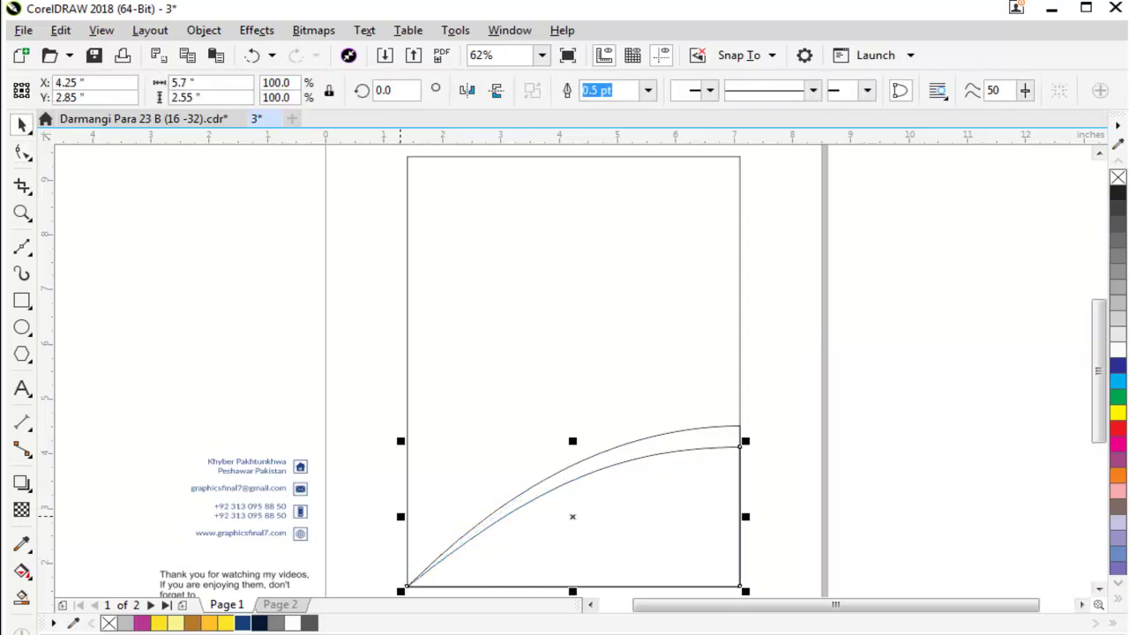
{"action": "left_click_drag", "start_coordinate": [400, 516], "coordinate": [407, 516]}
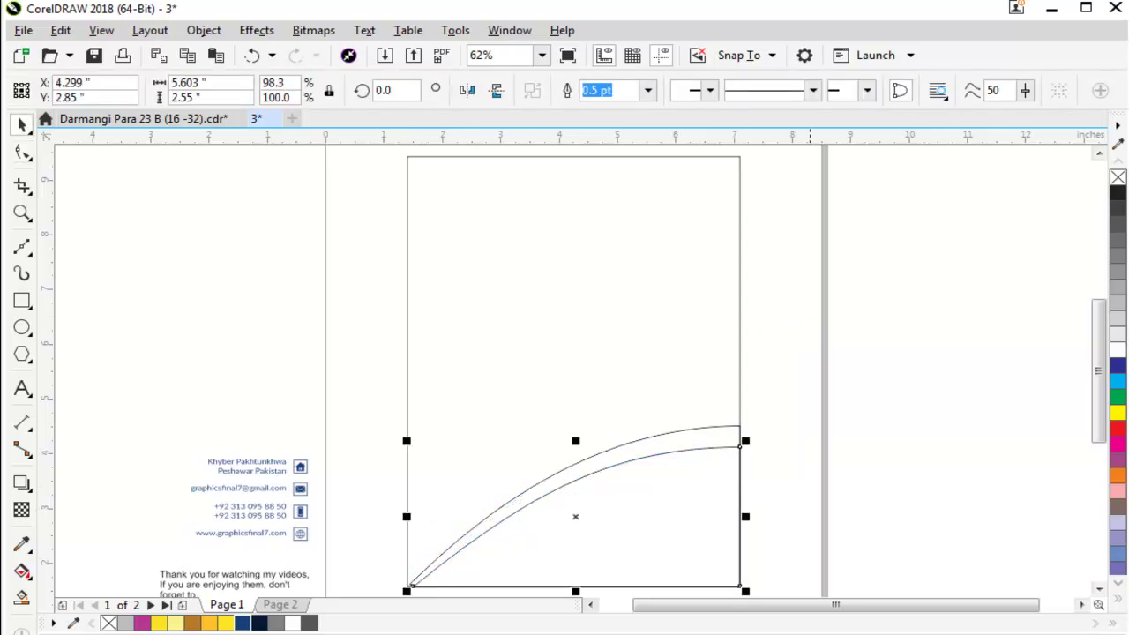
{"action": "key", "text": "Escape"}
Step: Fine-tune the bend of the outer and inner curved edges so they run smoothly alongside each other
{"action": "key", "text": "space"}
{"action": "left_click", "coordinate": [530, 487]}
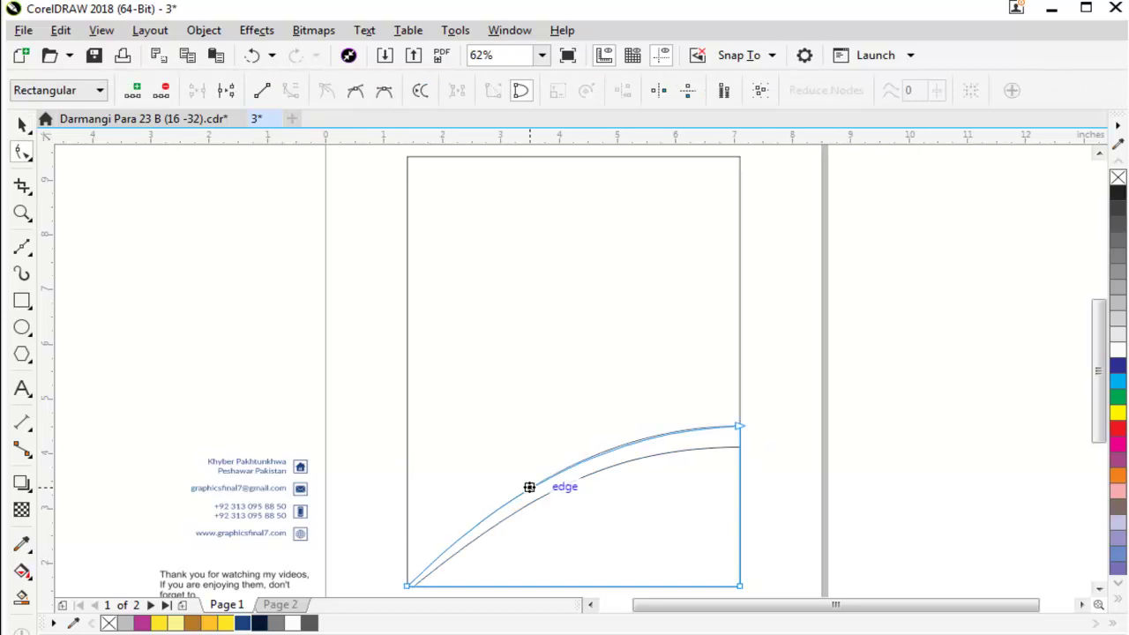
{"action": "left_click_drag", "start_coordinate": [524, 489], "coordinate": [527, 489]}
{"action": "key", "text": "shift+F2"}
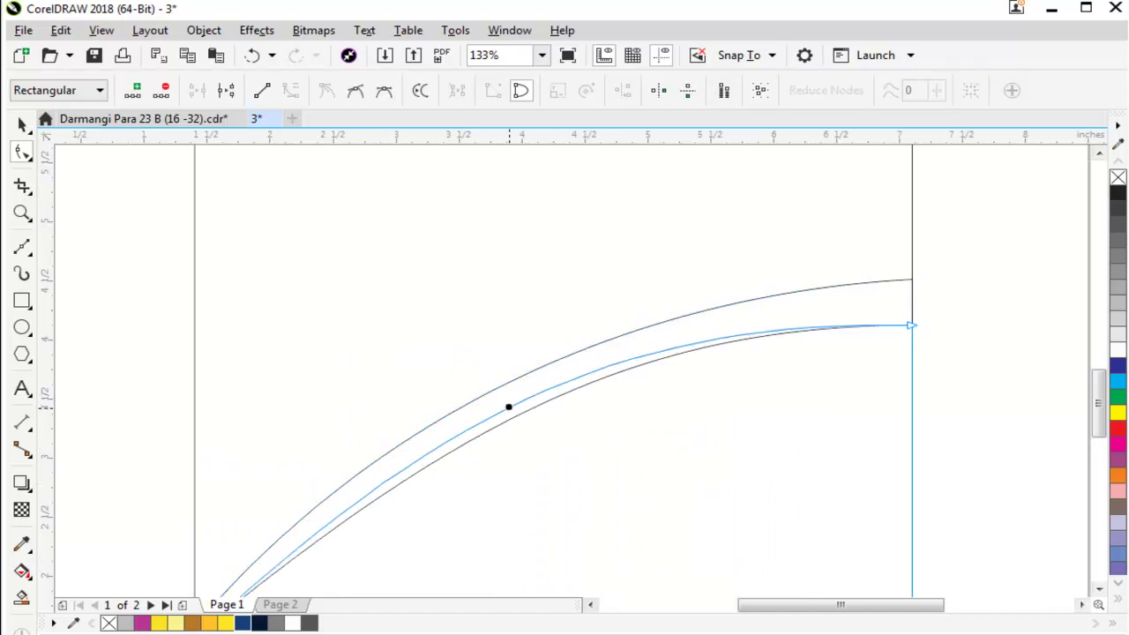
{"action": "key", "text": "F3"}
{"action": "key", "text": "space"}
{"action": "key", "text": "Escape"}
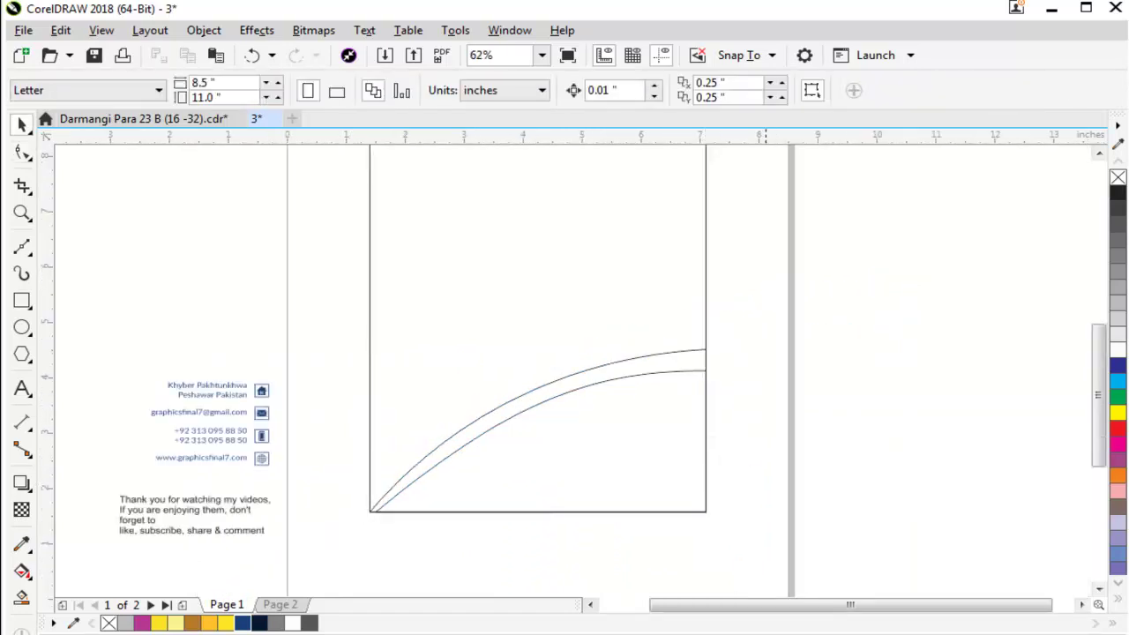
Step: Move the outer curve's lower-left node slightly inward along the rectangle's bottom edge, close to the inner curve's start
{"action": "scroll", "coordinate": [341, 453], "scroll_direction": "up", "scroll_amount": 2}
{"action": "key", "text": "F10"}
{"action": "scroll", "coordinate": [391, 547], "scroll_direction": "up", "scroll_amount": 5}
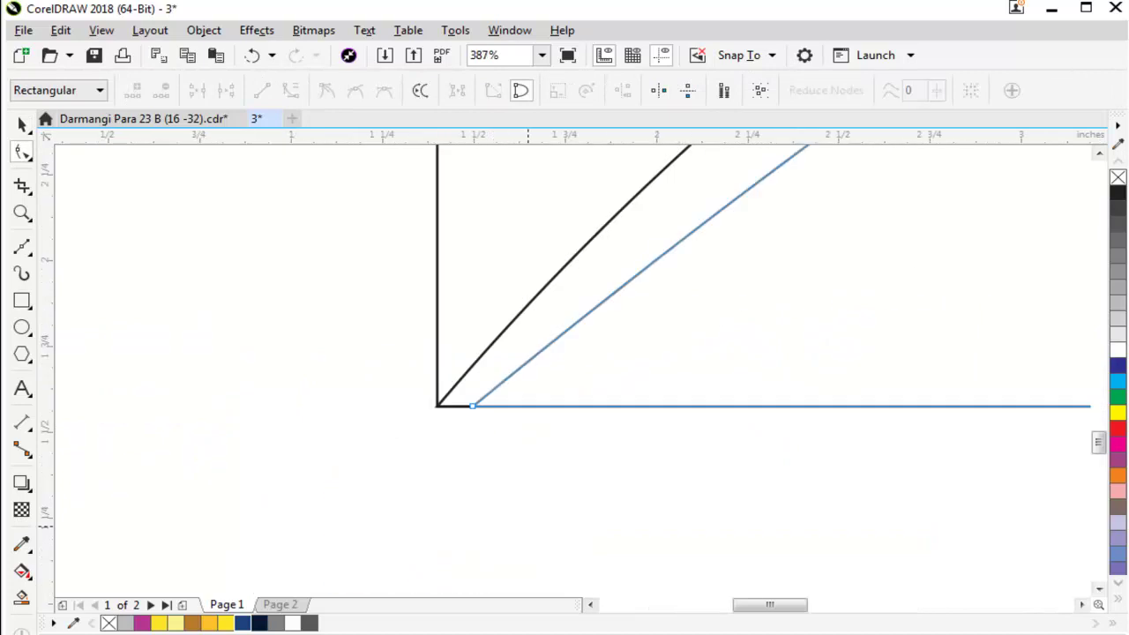
{"action": "left_click_drag", "start_coordinate": [476, 370], "coordinate": [456, 399]}
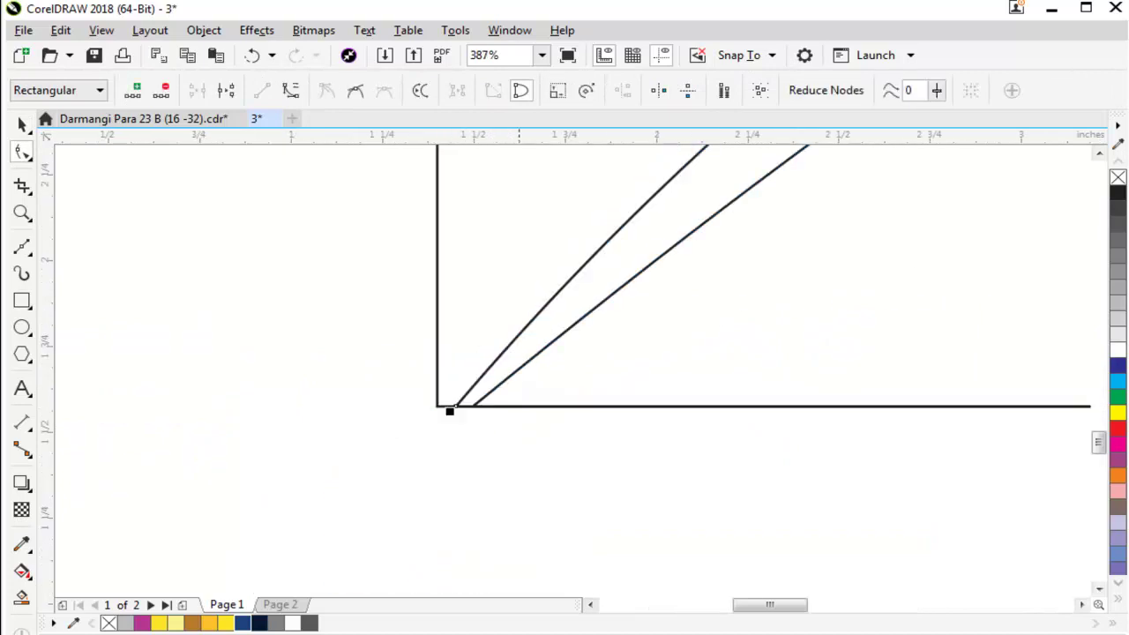
{"action": "key", "text": "space"}
Step: Slightly adjust the bend of the inner curved edge to even out the band between the two curves
{"action": "key", "text": "F4"}
{"action": "key", "text": "F10"}
{"action": "scroll", "coordinate": [906, 447], "scroll_direction": "up", "scroll_amount": 3}
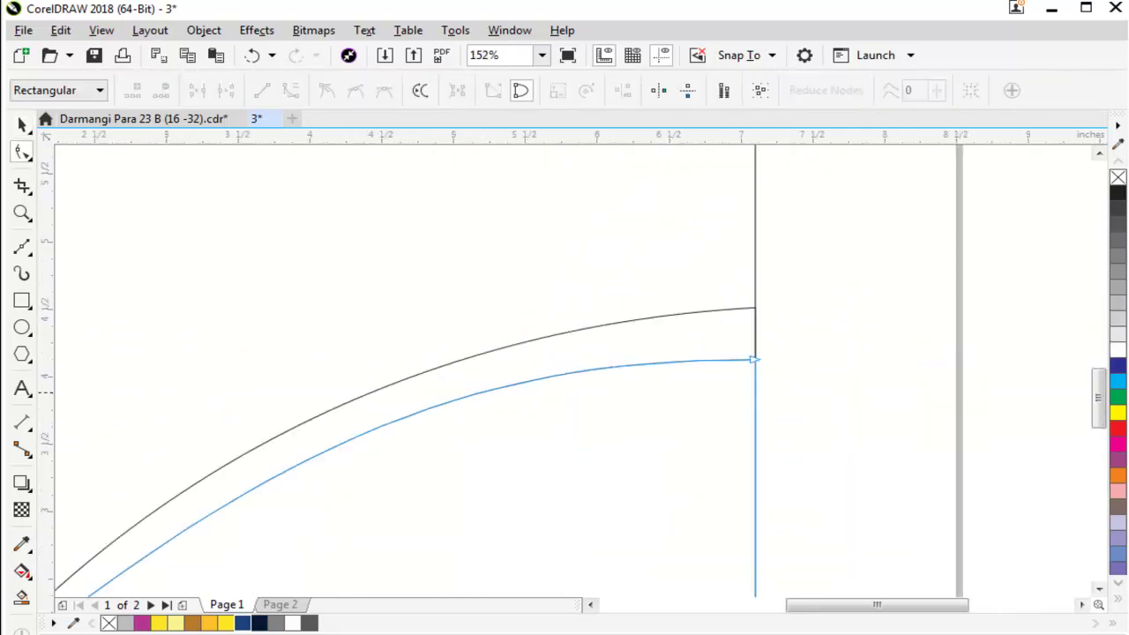
{"action": "left_click", "coordinate": [500, 393]}
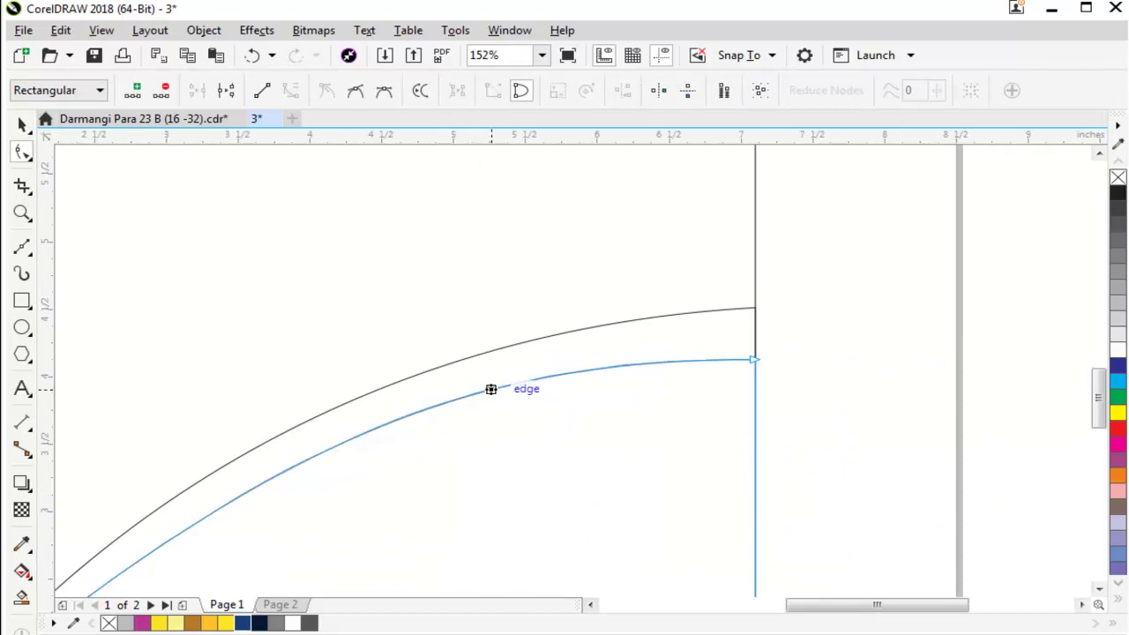
{"action": "key", "text": "space"}
{"action": "scroll", "coordinate": [910, 477], "scroll_direction": "down", "scroll_amount": 3}
{"action": "key", "text": "Escape"}
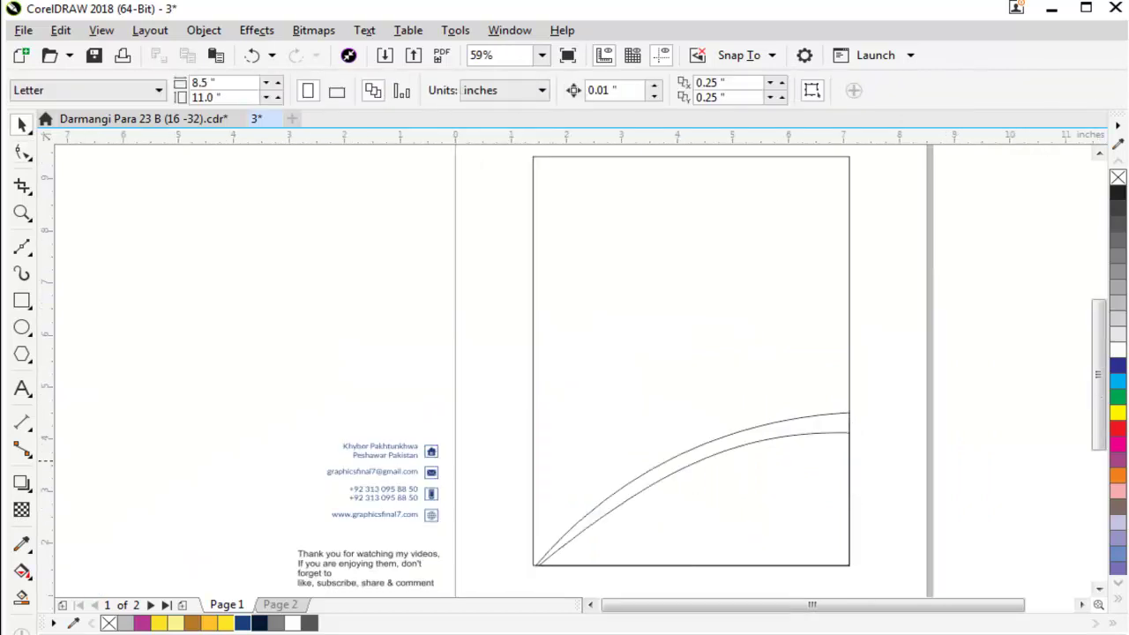
Step: Smart-fill the narrow band between the two curves with cyan
{"action": "left_click", "coordinate": [22, 570]}
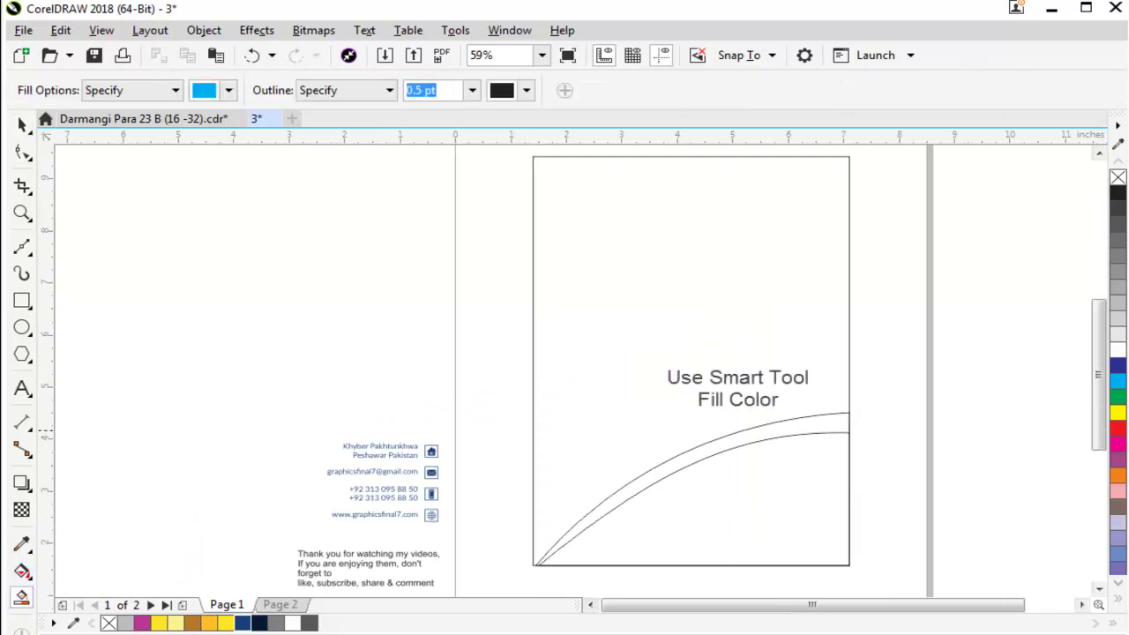
{"action": "left_click", "coordinate": [750, 438]}
{"action": "key", "text": "space"}
{"action": "left_click_drag", "start_coordinate": [845, 422], "coordinate": [717, 424]}
{"action": "key", "text": "ctrl+z"}
{"action": "key", "text": "ctrl+z"}
{"action": "key", "text": "ctrl+z"}
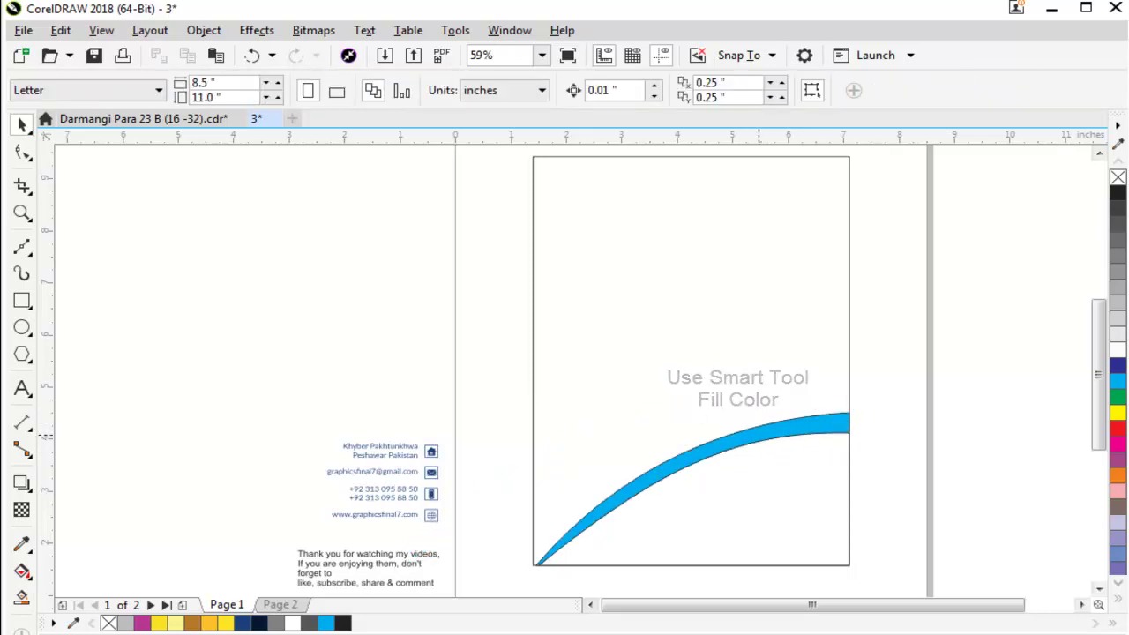
Step: Apply a horizontal linear gradient from right to left across the inner curved shape, with dark navy at both ends
{"action": "left_click", "coordinate": [750, 438]}
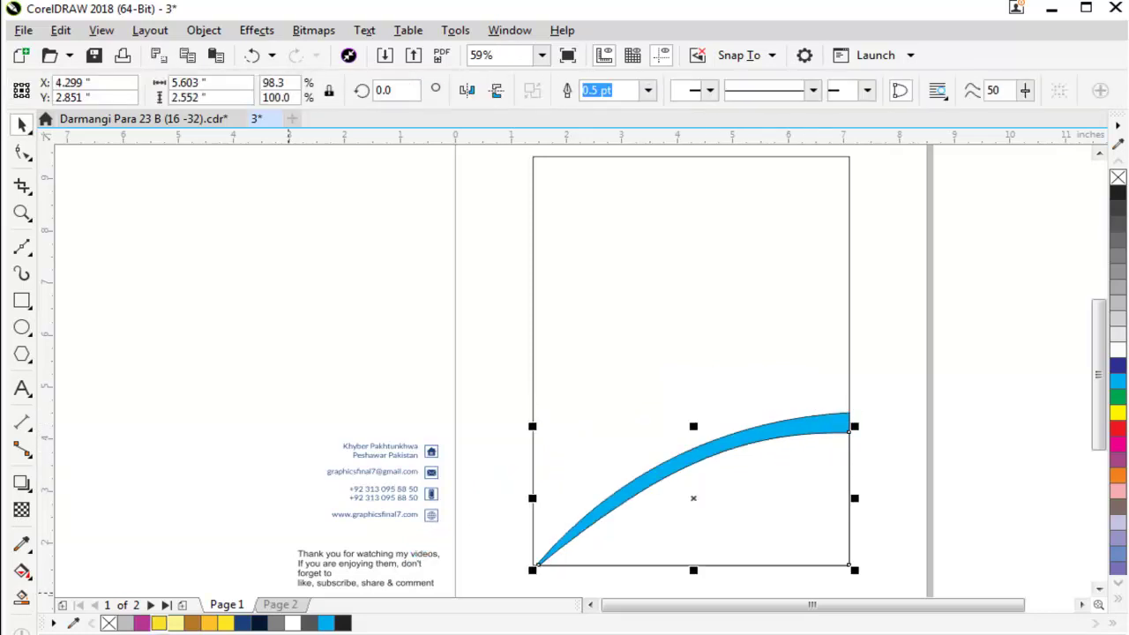
{"action": "key", "text": "Escape"}
{"action": "left_click_drag", "start_coordinate": [849, 498], "coordinate": [538, 498]}
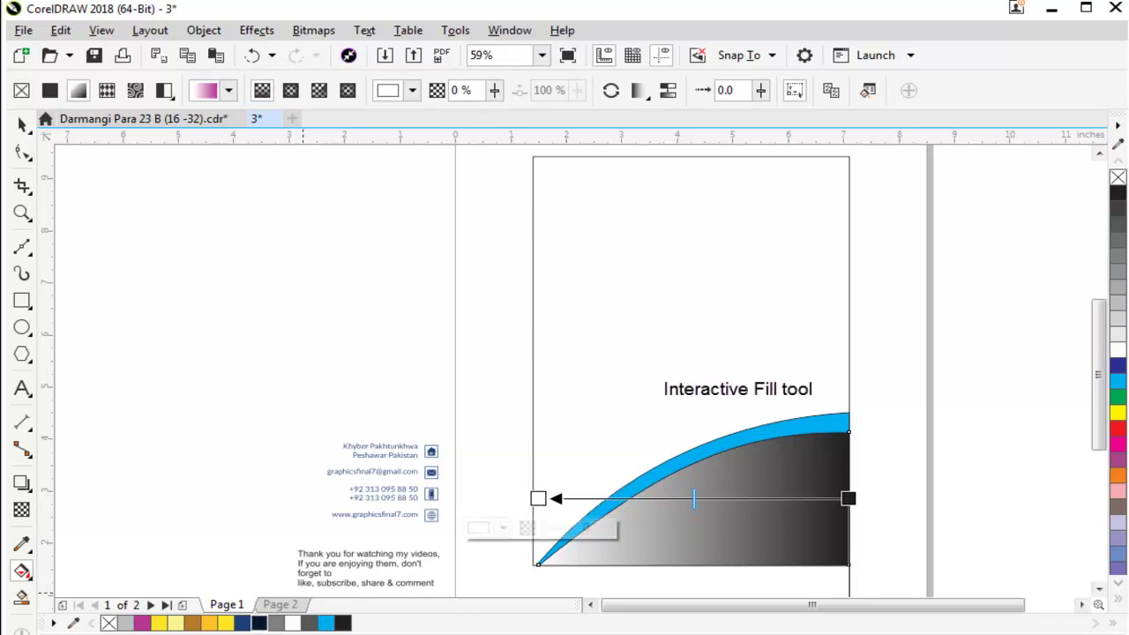
{"action": "left_click", "coordinate": [258, 623]}
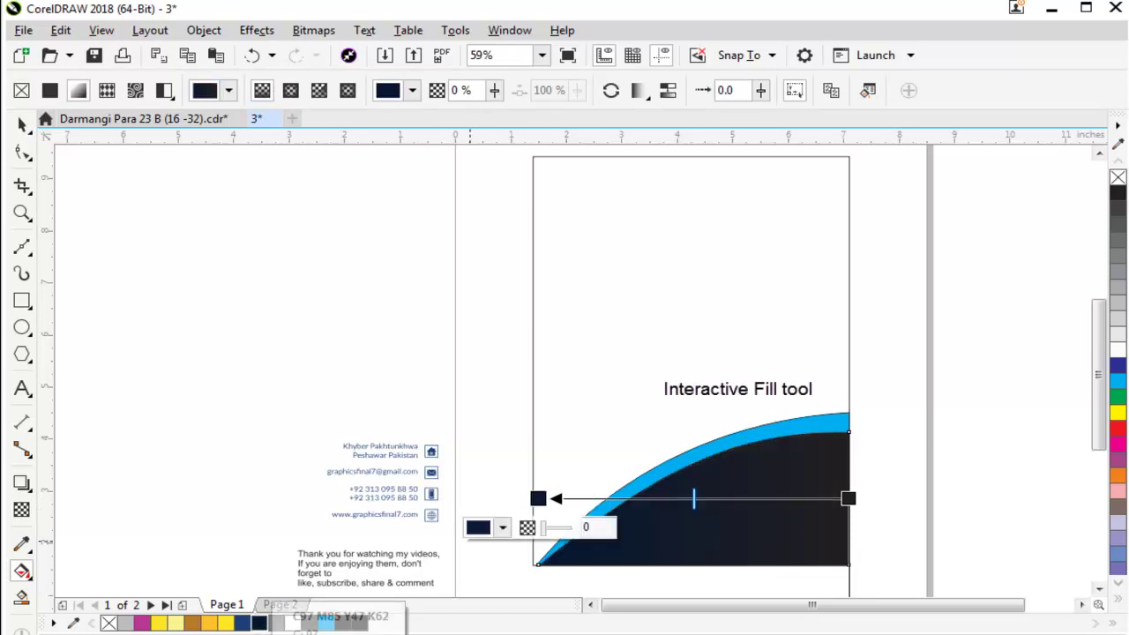
{"action": "left_click", "coordinate": [259, 623]}
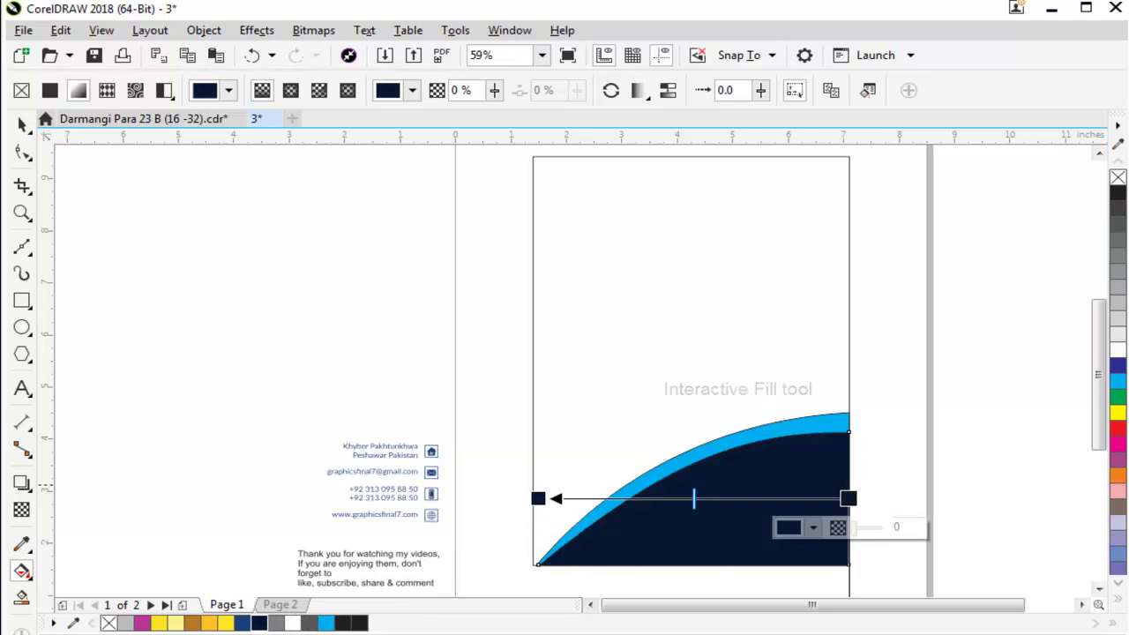
Step: Add two medium-blue stops to the navy gradient, placing one at 58% and the other at 50%
{"action": "double_click", "coordinate": [758, 499]}
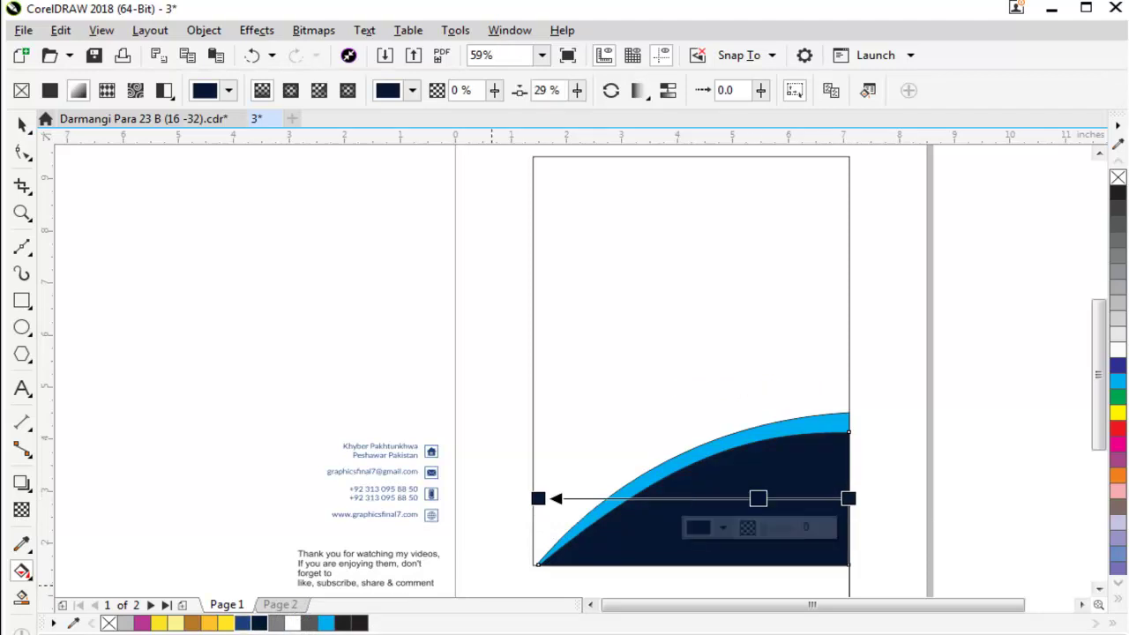
{"action": "left_click", "coordinate": [242, 622]}
{"action": "double_click", "coordinate": [668, 498]}
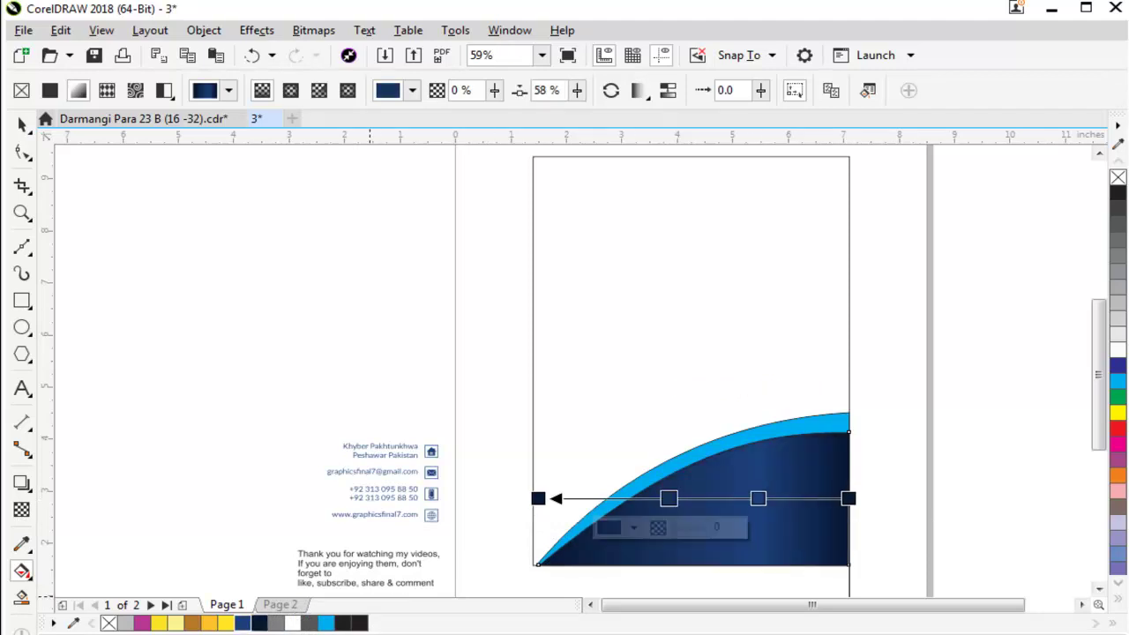
{"action": "left_click_drag", "start_coordinate": [758, 498], "coordinate": [693, 498]}
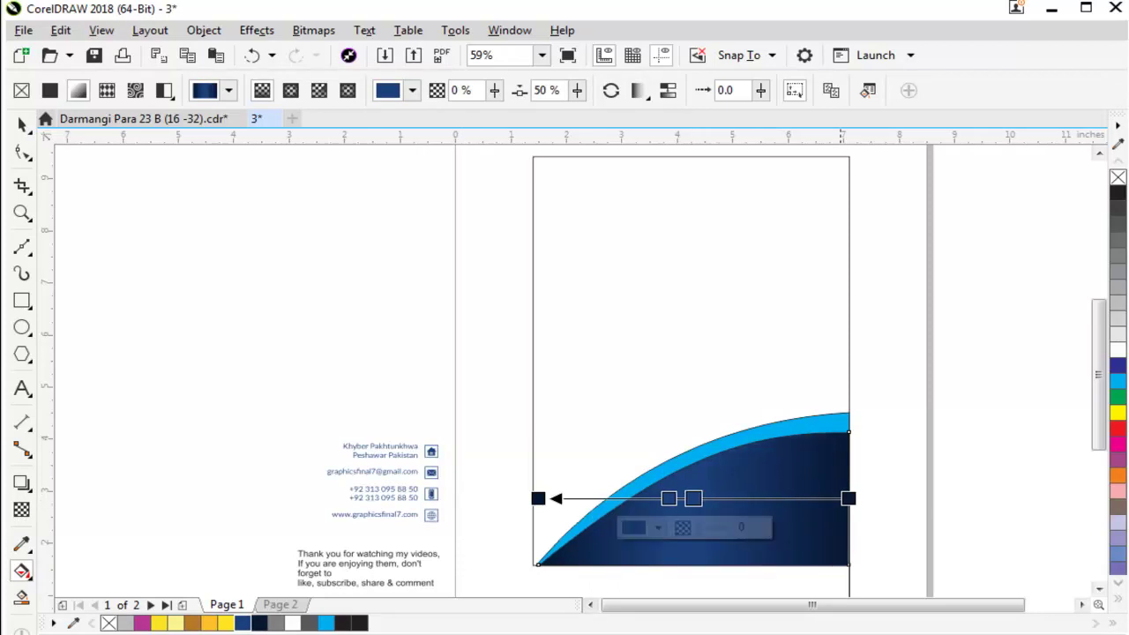
{"action": "key", "text": "space"}
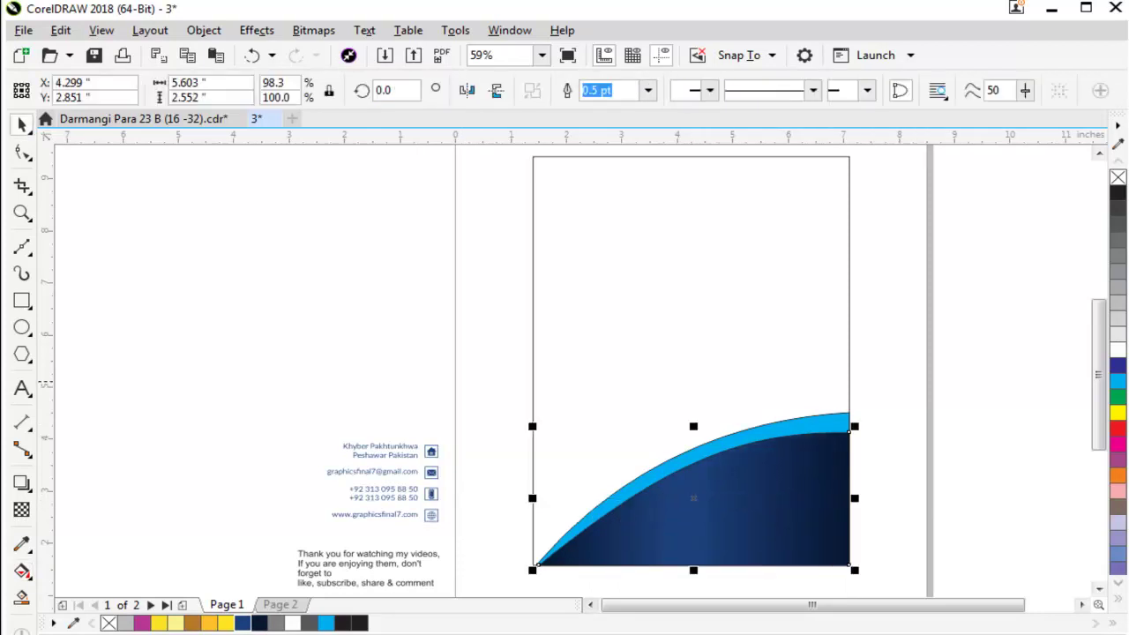
{"action": "left_click", "coordinate": [917, 385]}
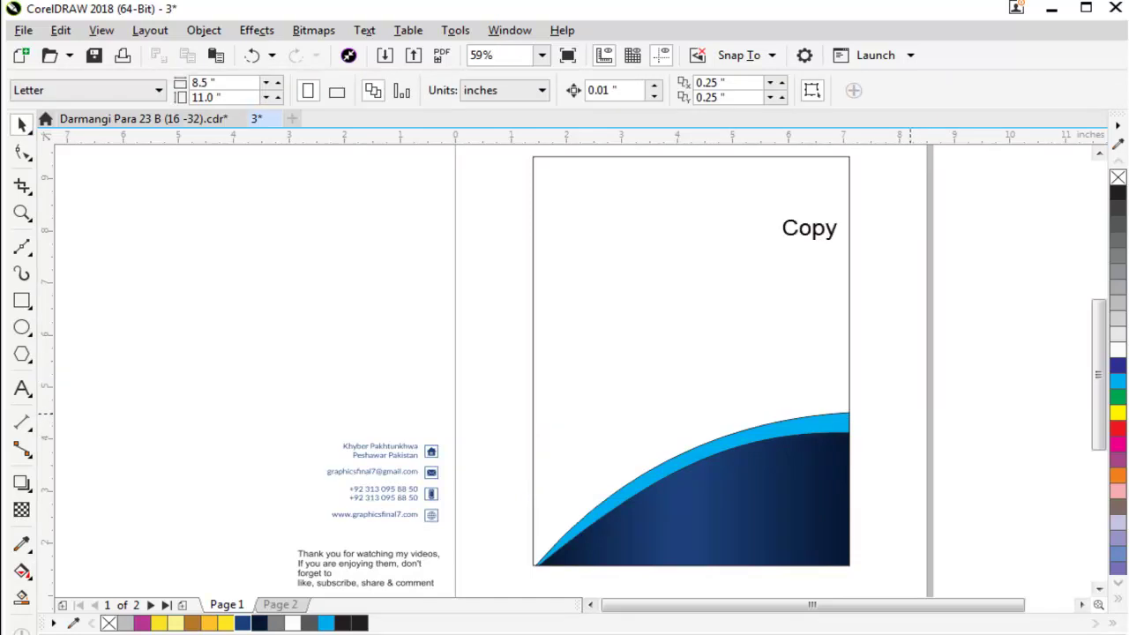
Step: Make a copy of the large rectangle compressed to a thin strip along its top edge and convert it to curves
{"action": "left_click", "coordinate": [690, 566]}
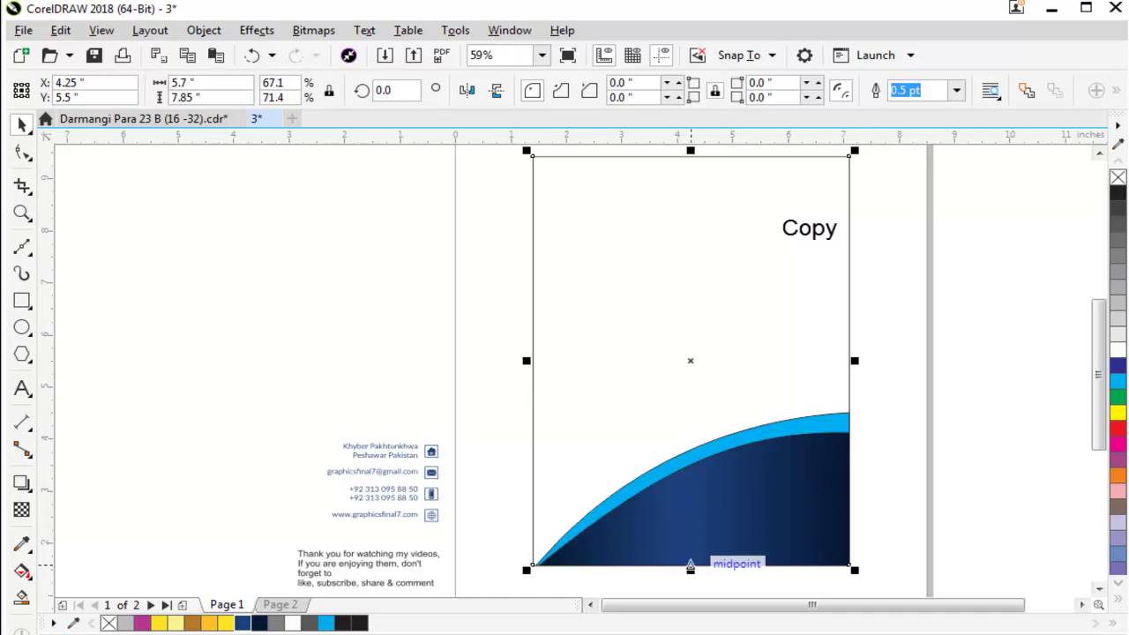
{"action": "left_click_drag", "start_coordinate": [691, 566], "coordinate": [691, 175]}
{"action": "key", "text": "ctrl+q"}
Step: Slant the top strip's lower edge by moving its lower-right node down and its lower-left node up
{"action": "key", "text": "F10"}
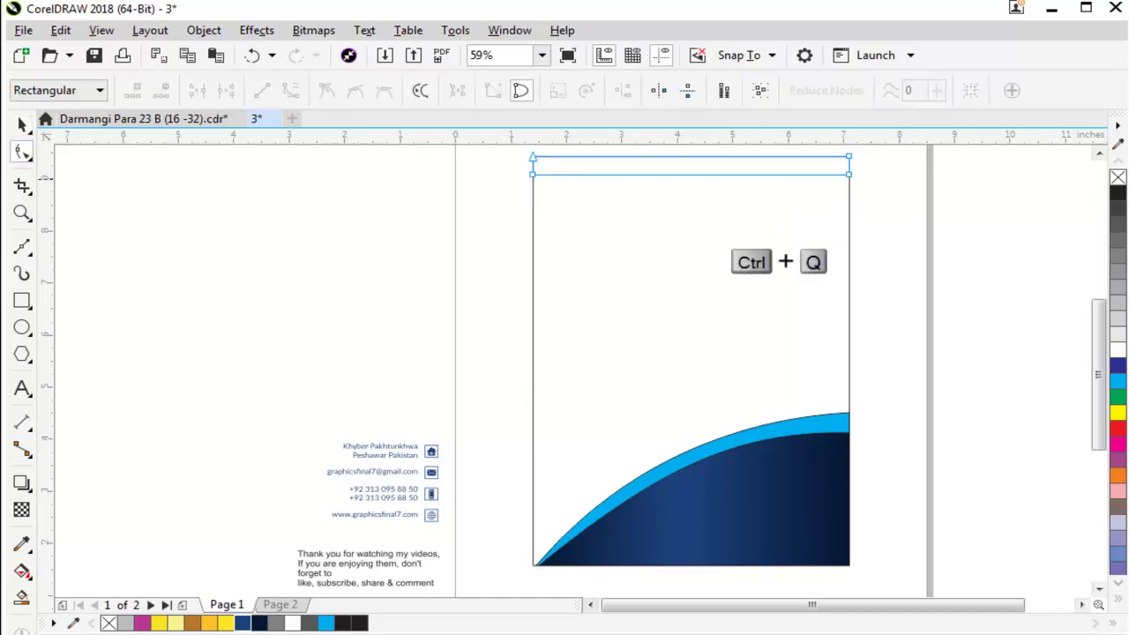
{"action": "left_click_drag", "start_coordinate": [849, 174], "coordinate": [849, 228]}
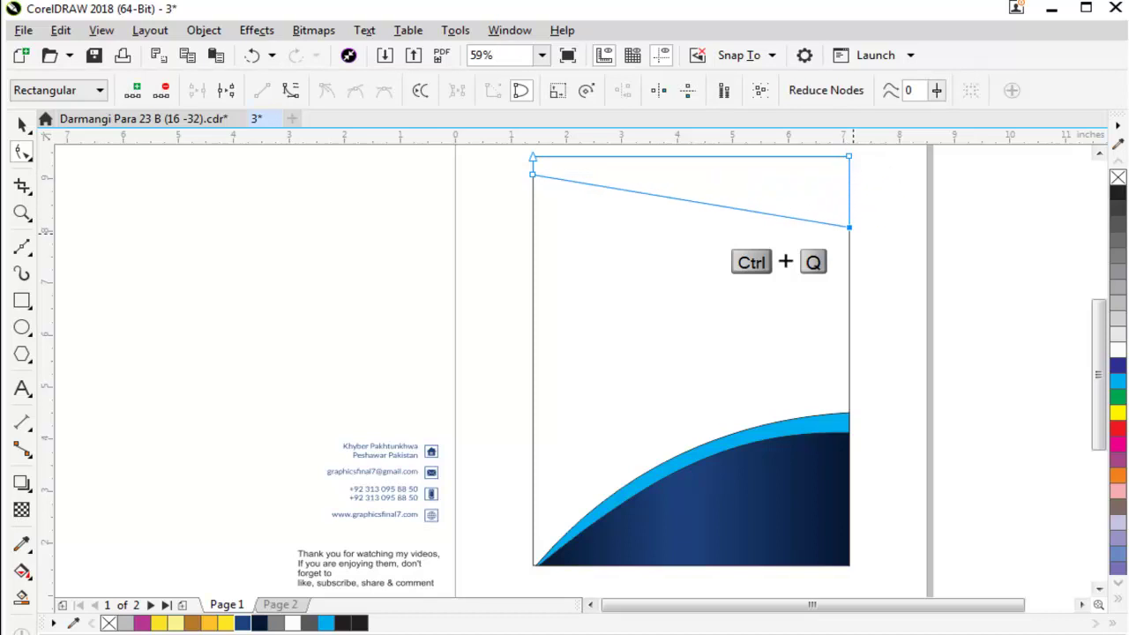
{"action": "key", "text": "space"}
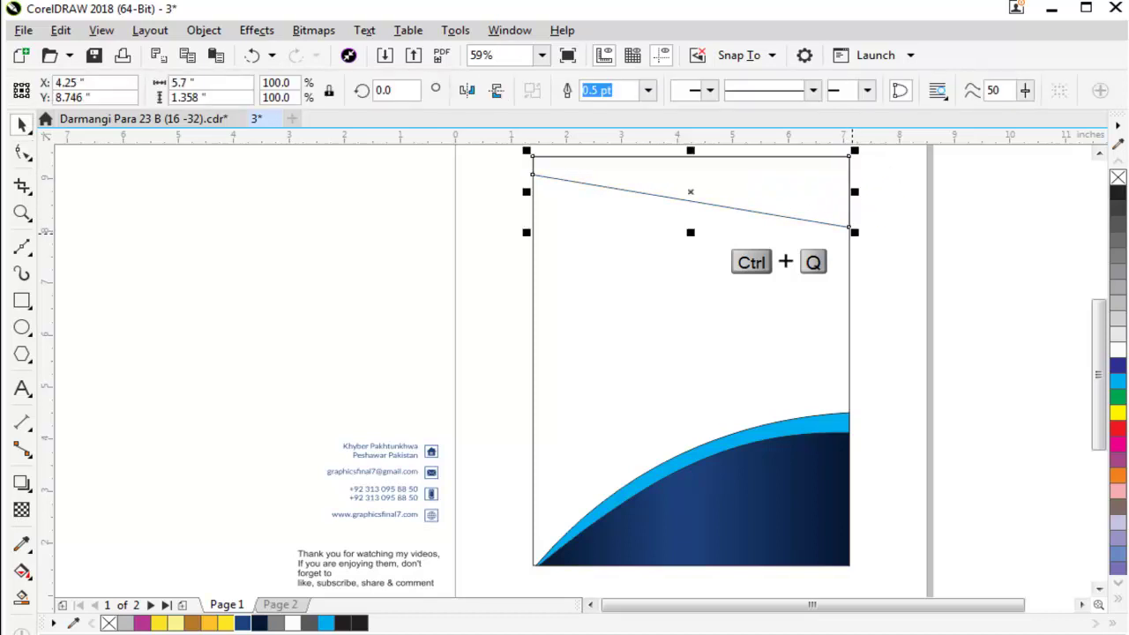
{"action": "key", "text": "space"}
{"action": "left_click_drag", "start_coordinate": [849, 227], "coordinate": [849, 202]}
{"action": "left_click_drag", "start_coordinate": [532, 175], "coordinate": [533, 161]}
{"action": "key", "text": "space"}
{"action": "key", "text": "space"}
Step: Convert the top strip's slanted edge to a curve and reshape it into a wave, making the strip about 1.13 in tall
{"action": "right_click", "coordinate": [572, 170]}
{"action": "left_click", "coordinate": [629, 250]}
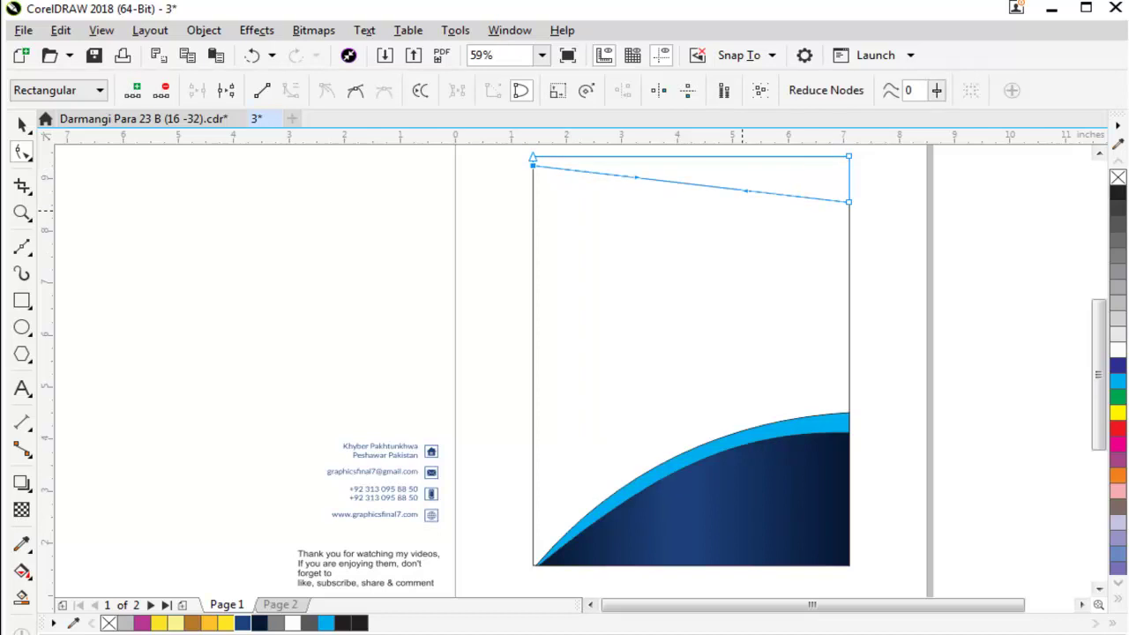
{"action": "left_click_drag", "start_coordinate": [746, 191], "coordinate": [774, 249]}
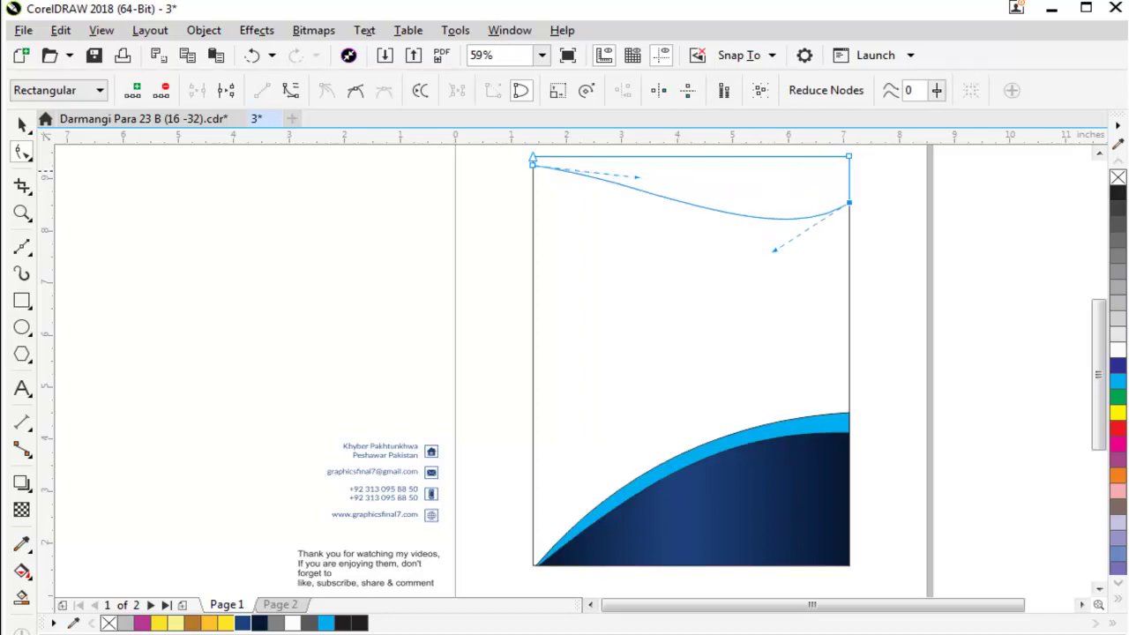
{"action": "left_click_drag", "start_coordinate": [637, 177], "coordinate": [677, 189]}
{"action": "left_click_drag", "start_coordinate": [532, 212], "coordinate": [532, 216]}
{"action": "key", "text": "space"}
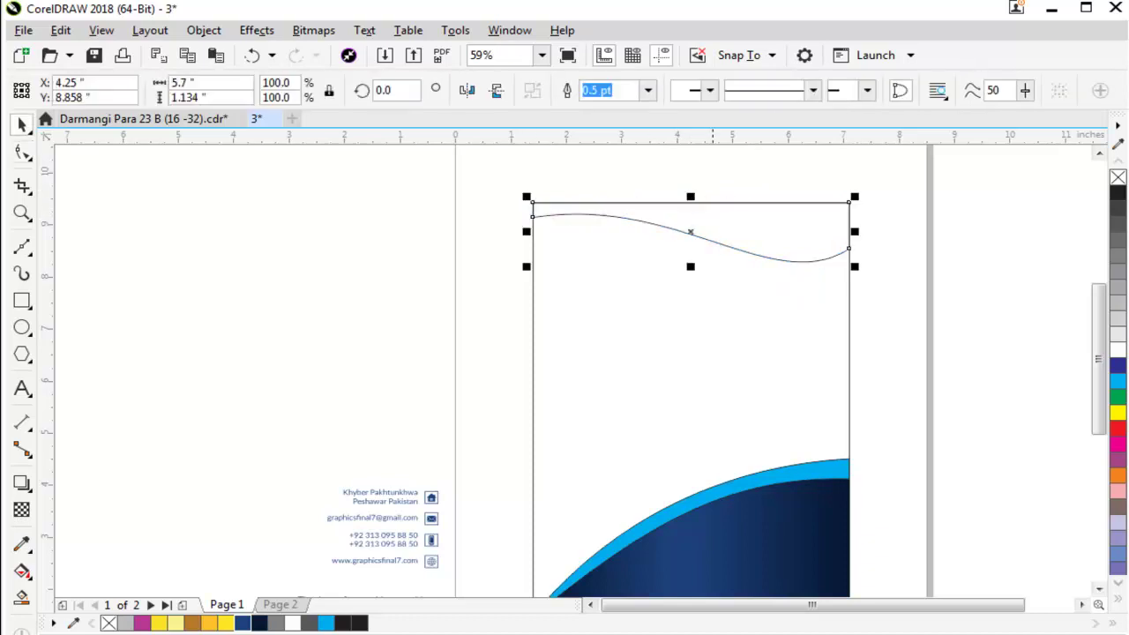
Step: Place a copy of the wavy top strip slightly below the original, with both curved edges running in parallel
{"action": "key", "text": "Escape"}
{"action": "scroll", "coordinate": [617, 353], "scroll_direction": "up", "scroll_amount": 1}
{"action": "left_click", "coordinate": [543, 229]}
{"action": "key", "text": "space"}
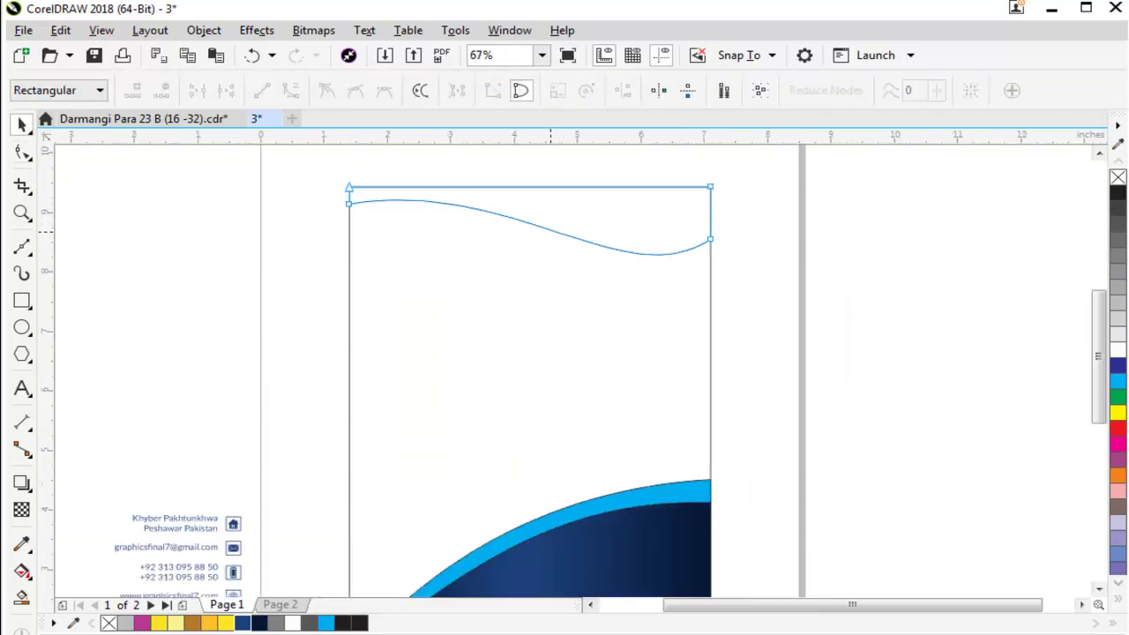
{"action": "left_click", "coordinate": [537, 226]}
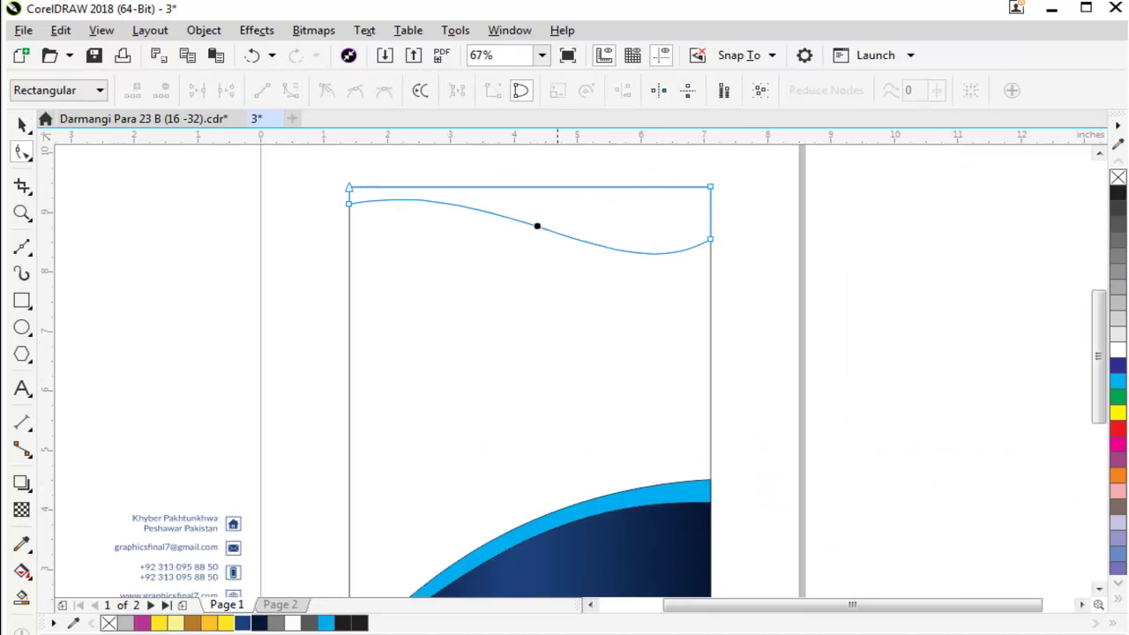
{"action": "key", "text": "space"}
{"action": "left_click_drag", "start_coordinate": [559, 220], "coordinate": [587, 228]}
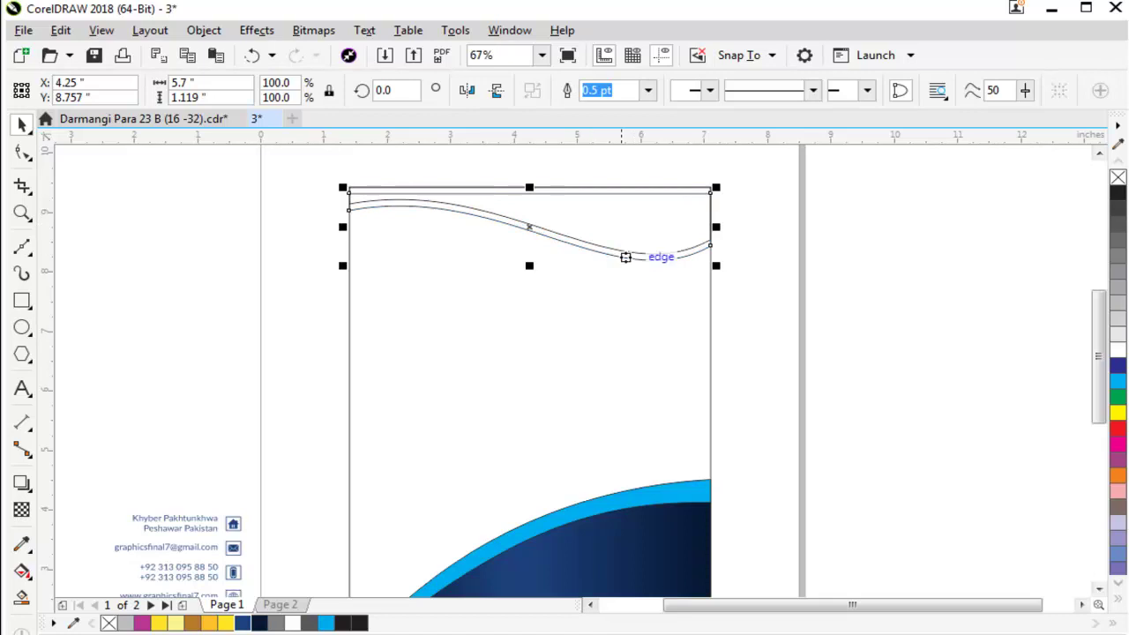
Step: Smart-fill the narrow gap between the two wavy edges with cyan and delete one of the two outline strips
{"action": "key", "text": "Escape"}
{"action": "left_click", "coordinate": [22, 597]}
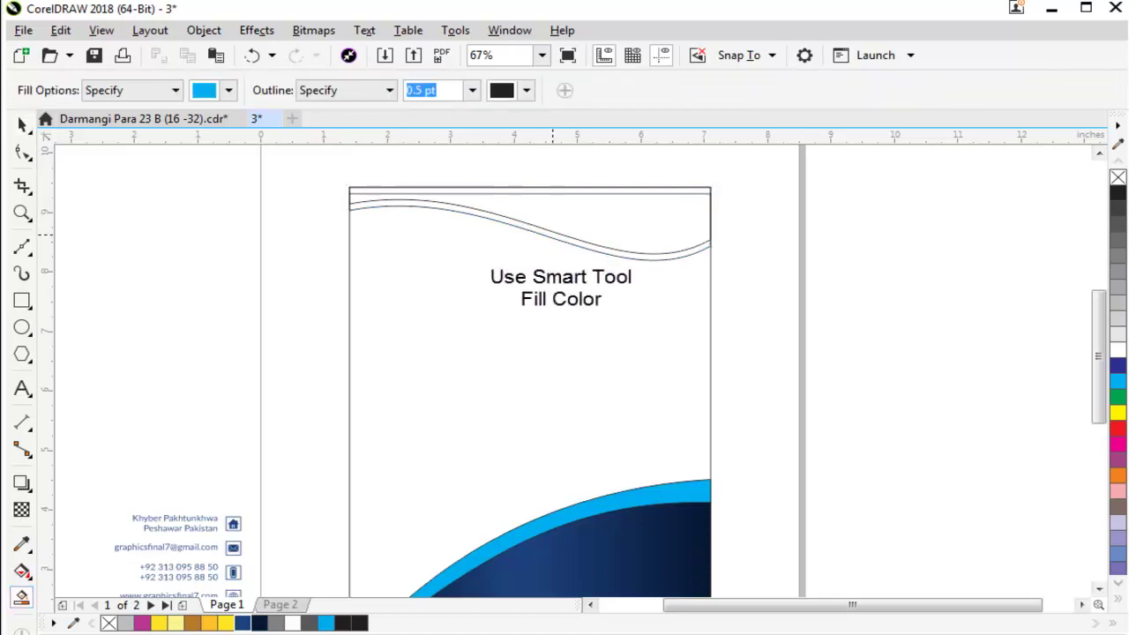
{"action": "left_click", "coordinate": [551, 231]}
{"action": "key", "text": "space"}
{"action": "left_click_drag", "start_coordinate": [698, 198], "coordinate": [499, 216]}
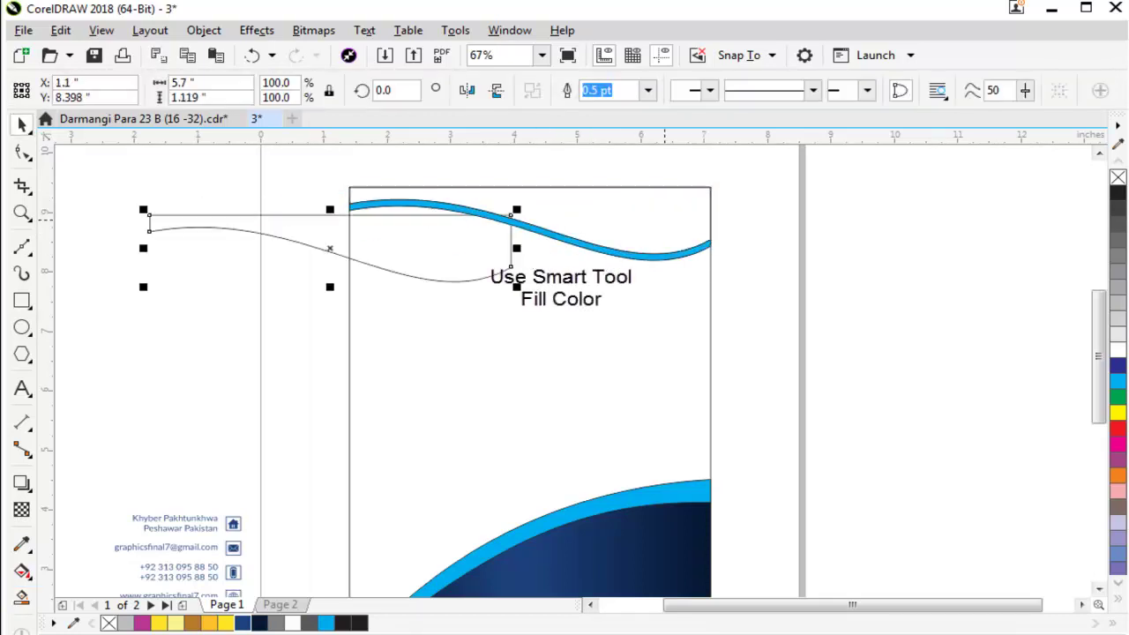
{"action": "key", "text": "Delete"}
Step: Raise the remaining wavy strip above the cyan band and lower its lower-left node to meet the band's upper edge
{"action": "left_click", "coordinate": [670, 201]}
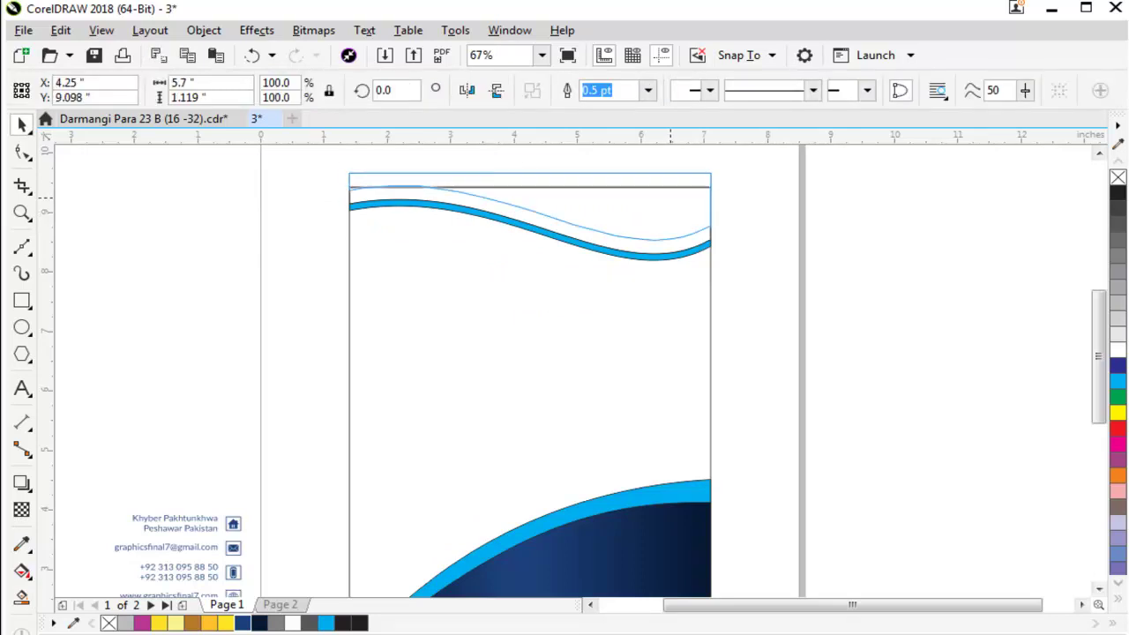
{"action": "key", "text": "F10"}
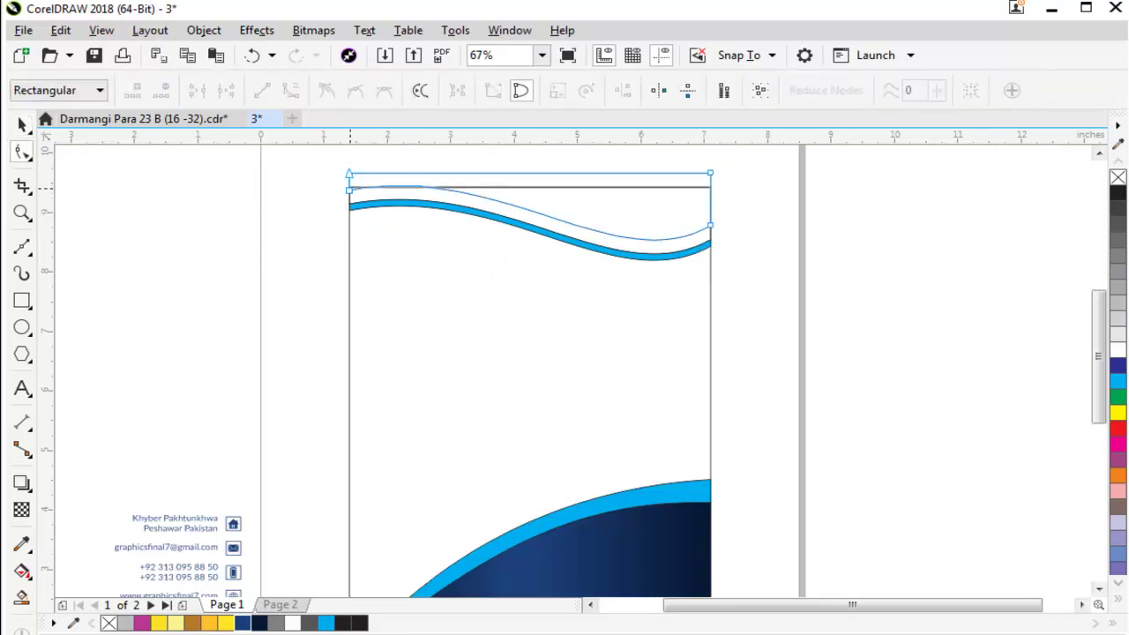
{"action": "left_click", "coordinate": [350, 204]}
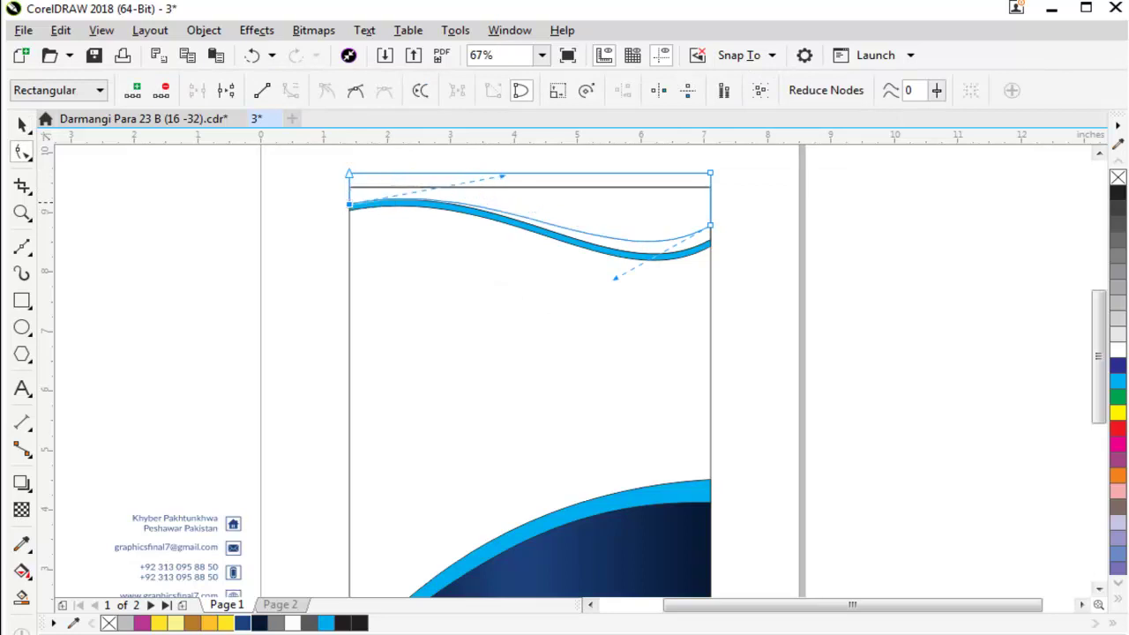
{"action": "key", "text": "space"}
Step: Smart-fill the tapering gap between the raised strip and the cyan wave with cyan, and remove the outline strip
{"action": "left_click", "coordinate": [22, 598]}
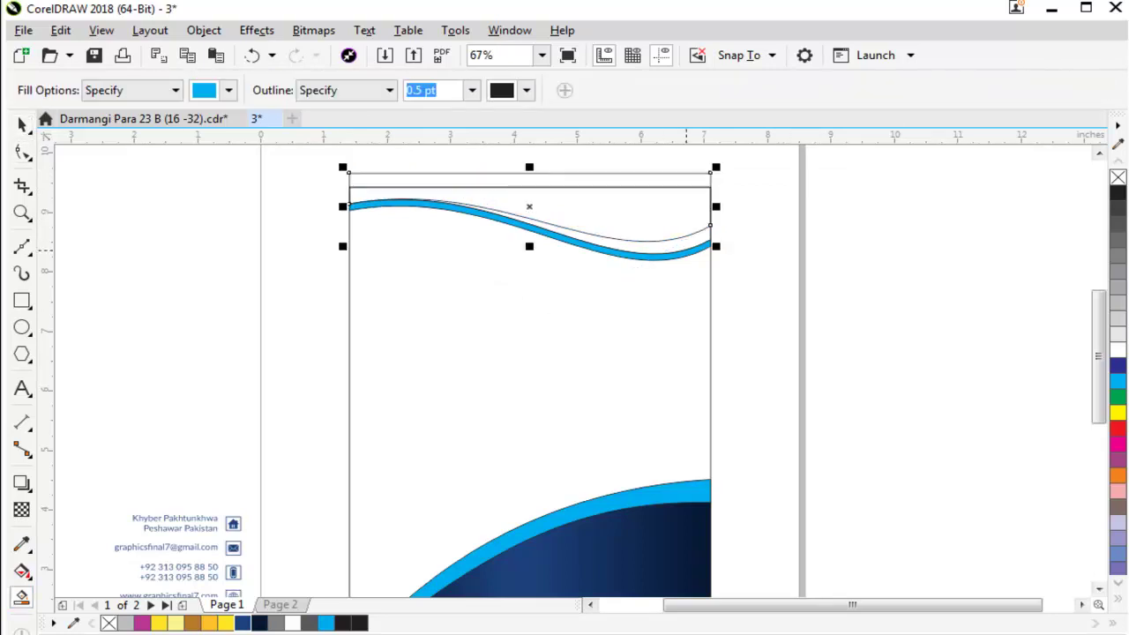
{"action": "left_click", "coordinate": [688, 240]}
{"action": "key", "text": "space"}
{"action": "left_click", "coordinate": [750, 234]}
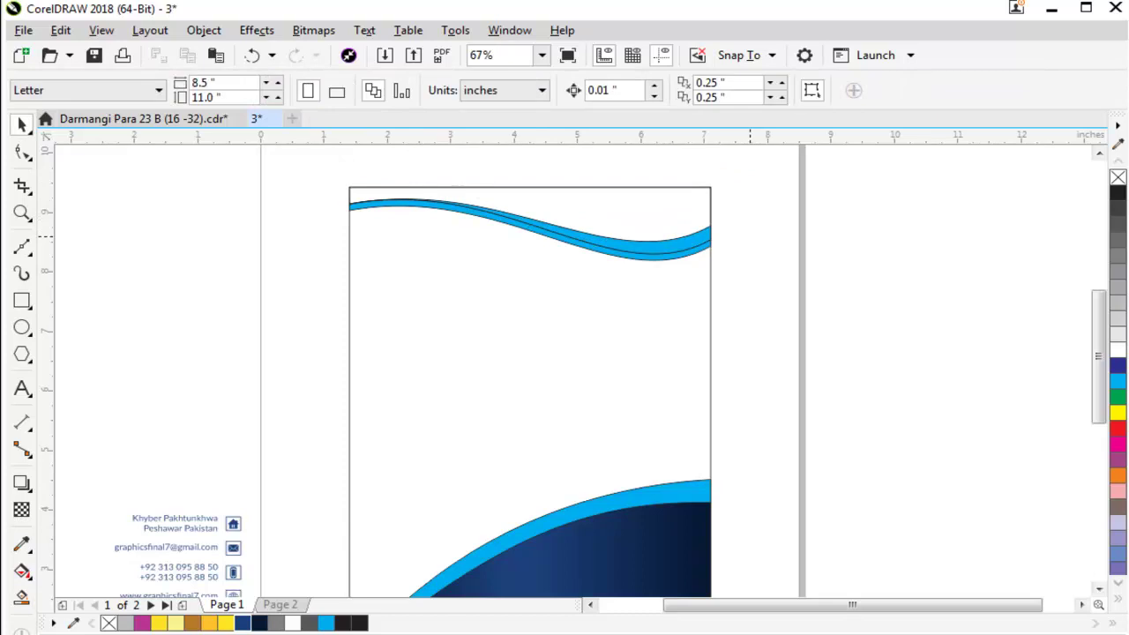
Step: Make a copy of the large rectangle compressed to about 0.56 in wide along its left edge
{"action": "scroll", "coordinate": [759, 168], "scroll_direction": "down", "scroll_amount": 4}
{"action": "scroll", "coordinate": [609, 198], "scroll_direction": "up", "scroll_amount": 3}
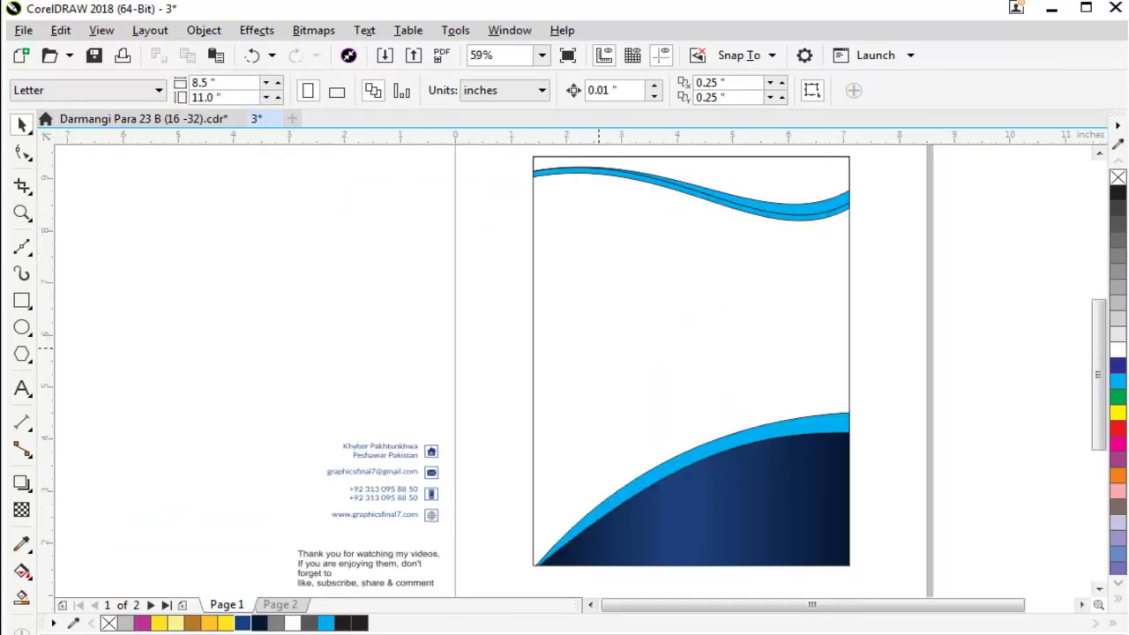
{"action": "left_click", "coordinate": [850, 360]}
{"action": "left_click_drag", "start_coordinate": [850, 360], "coordinate": [562, 423]}
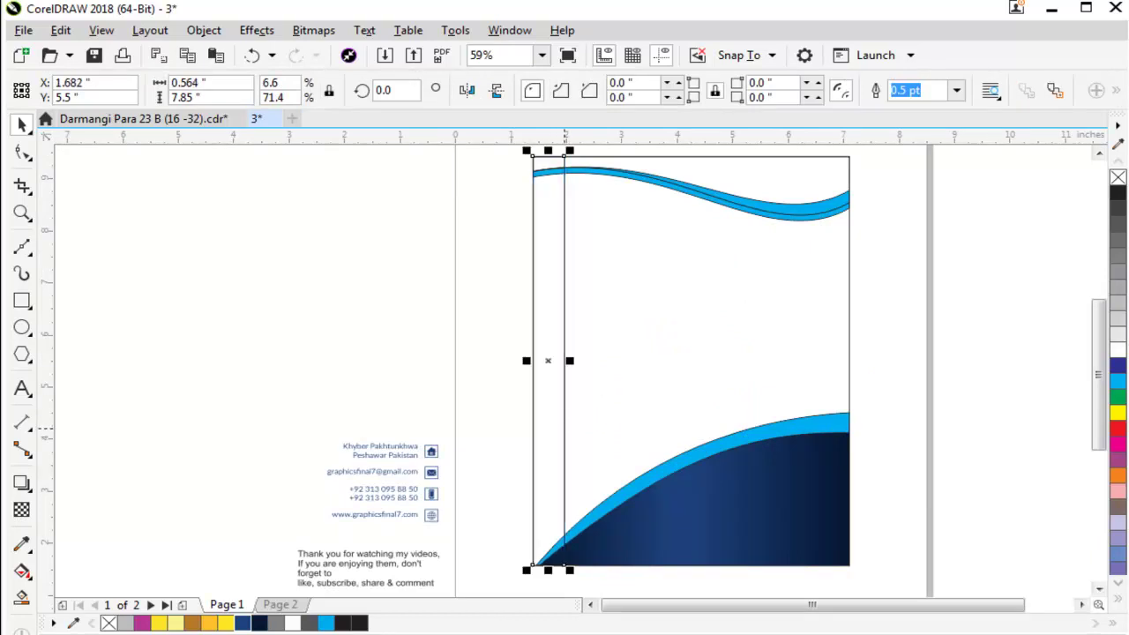
Step: Convert the narrow strip to curves and reshape it into a triangle on the left edge, with its middle node pulled inward
{"action": "key", "text": "F10"}
{"action": "left_click_drag", "start_coordinate": [564, 564], "coordinate": [534, 564]}
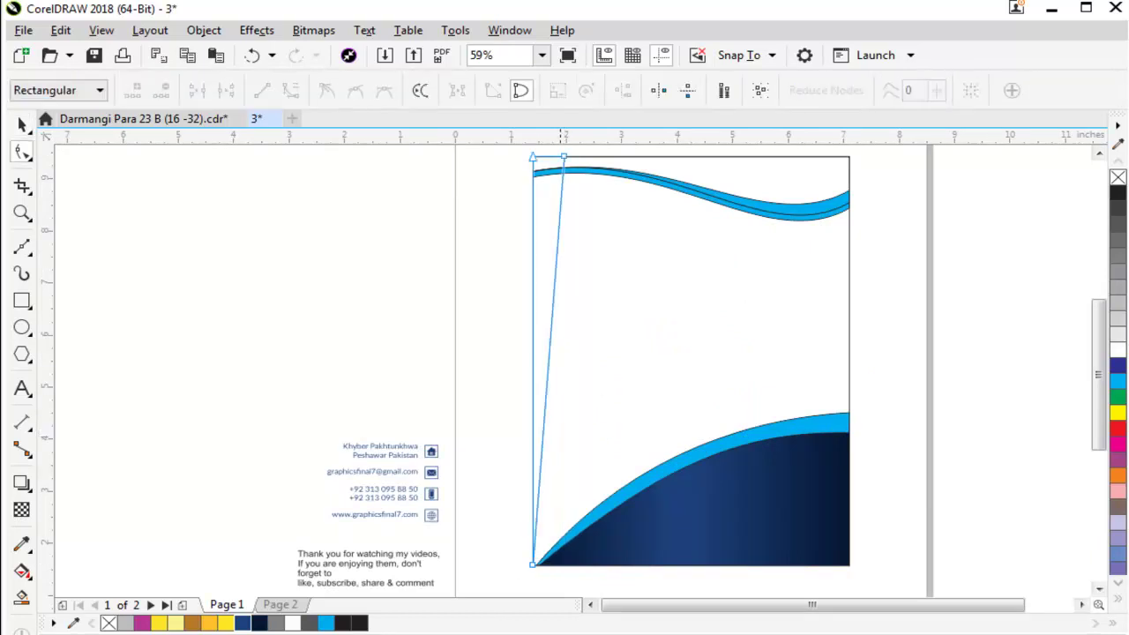
{"action": "left_click_drag", "start_coordinate": [564, 157], "coordinate": [532, 157]}
{"action": "double_click", "coordinate": [533, 411]}
{"action": "left_click_drag", "start_coordinate": [533, 411], "coordinate": [563, 448]}
{"action": "left_click_drag", "start_coordinate": [533, 157], "coordinate": [533, 304]}
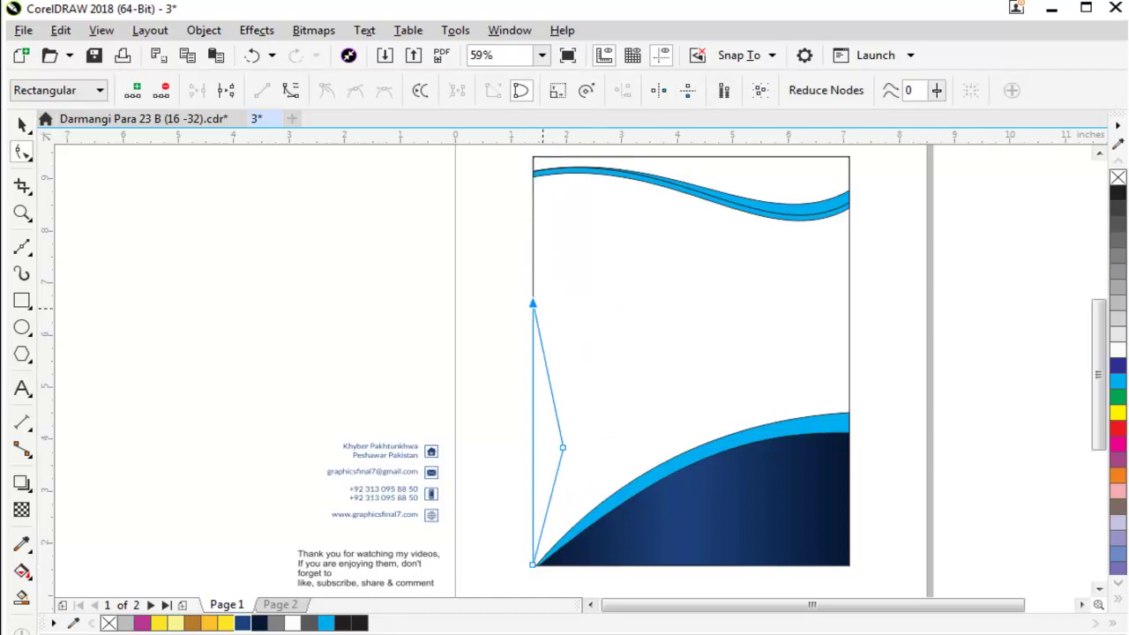
{"action": "key", "text": "space"}
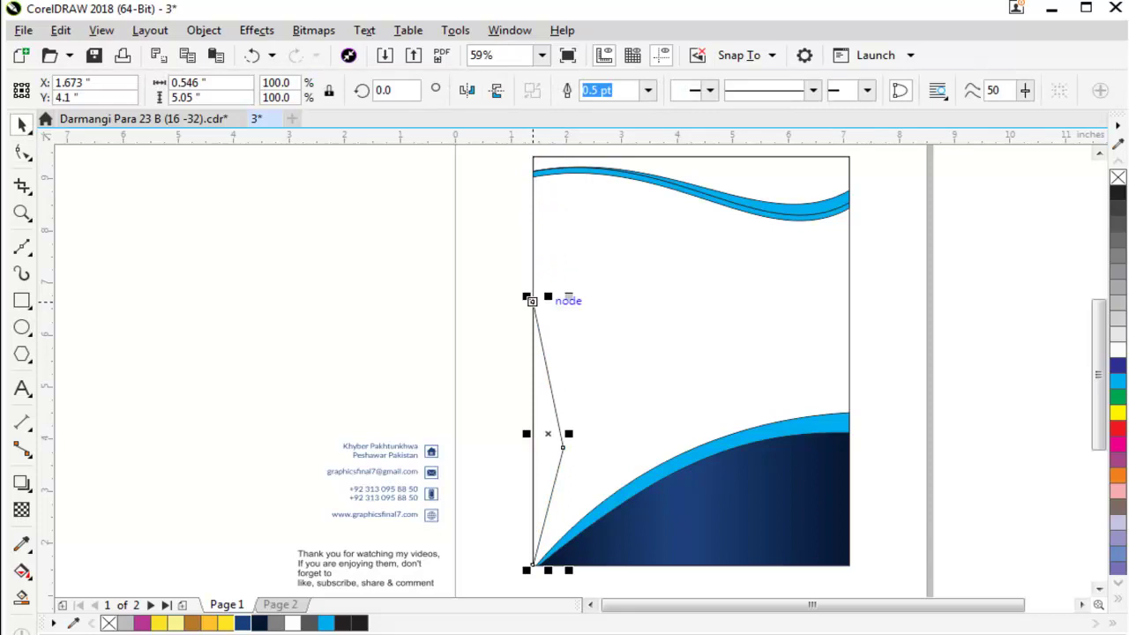
Step: Lower the triangle's top node along the left edge until the shape is about 3.93 in tall
{"action": "key", "text": "space"}
{"action": "left_click_drag", "start_coordinate": [533, 304], "coordinate": [532, 373]}
{"action": "key", "text": "space"}
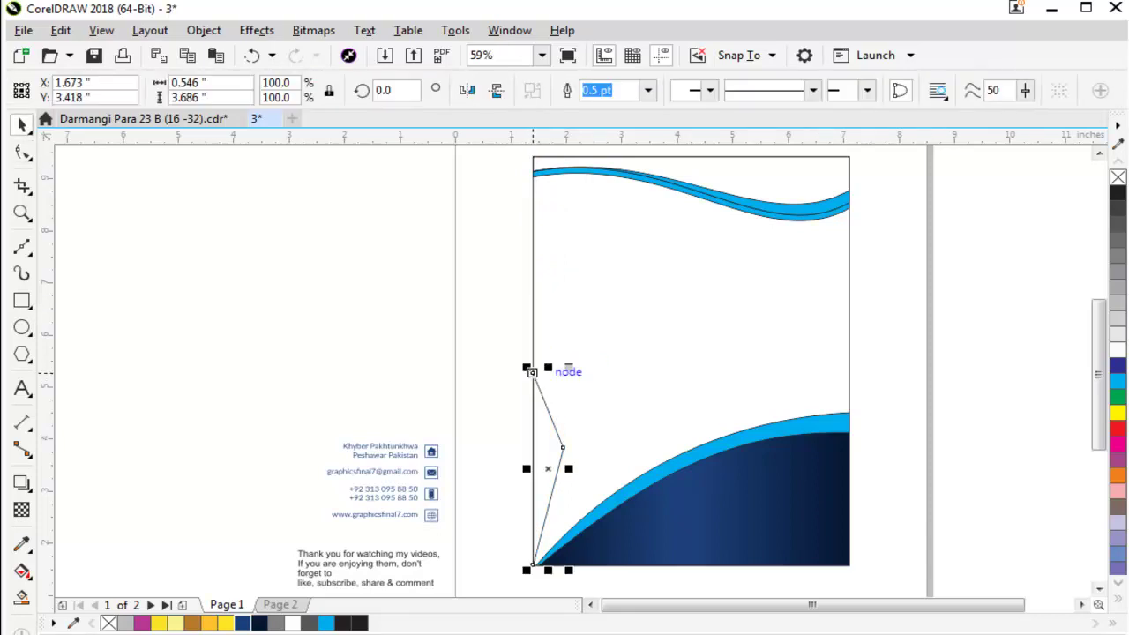
{"action": "left_click", "coordinate": [538, 392]}
{"action": "key", "text": "space"}
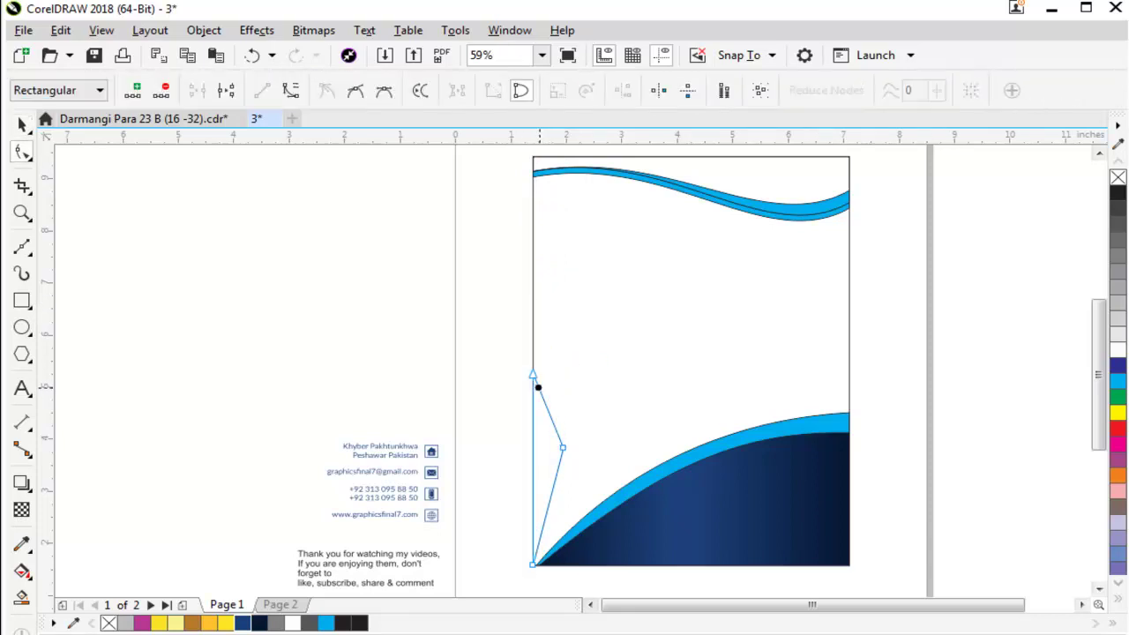
{"action": "left_click_drag", "start_coordinate": [532, 374], "coordinate": [532, 362]}
Step: Replace the triangle's pointed sides with one smooth curve and adjust its handles into a bulge about 0.54 in wide
{"action": "double_click", "coordinate": [553, 420]}
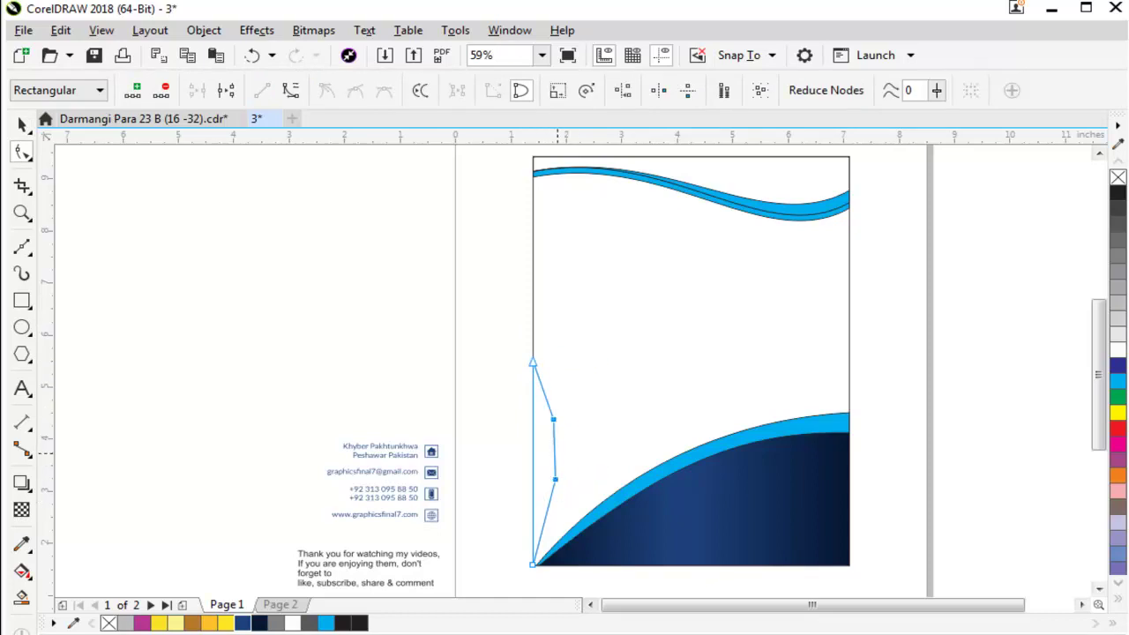
{"action": "key", "text": "Delete"}
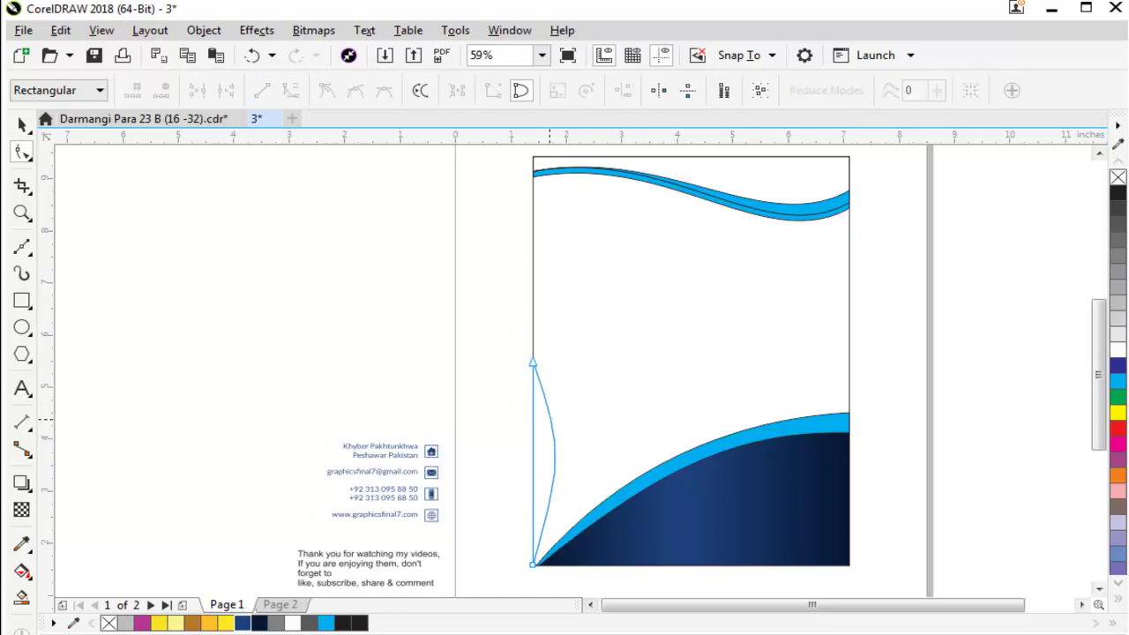
{"action": "double_click", "coordinate": [553, 400]}
{"action": "left_click", "coordinate": [553, 399]}
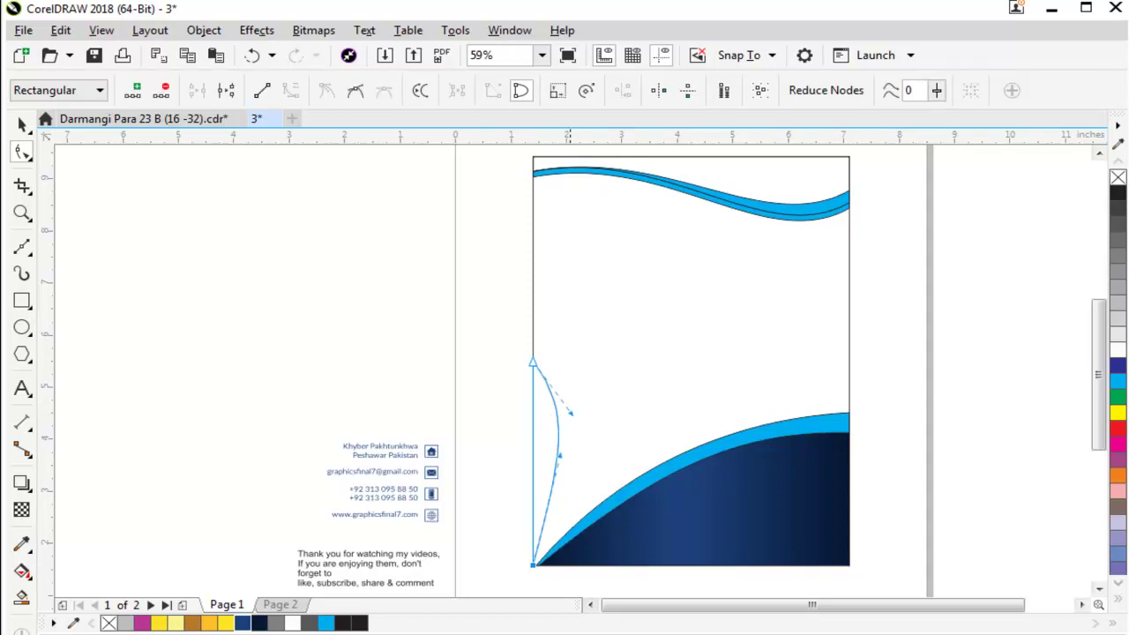
{"action": "left_click_drag", "start_coordinate": [566, 456], "coordinate": [581, 498]}
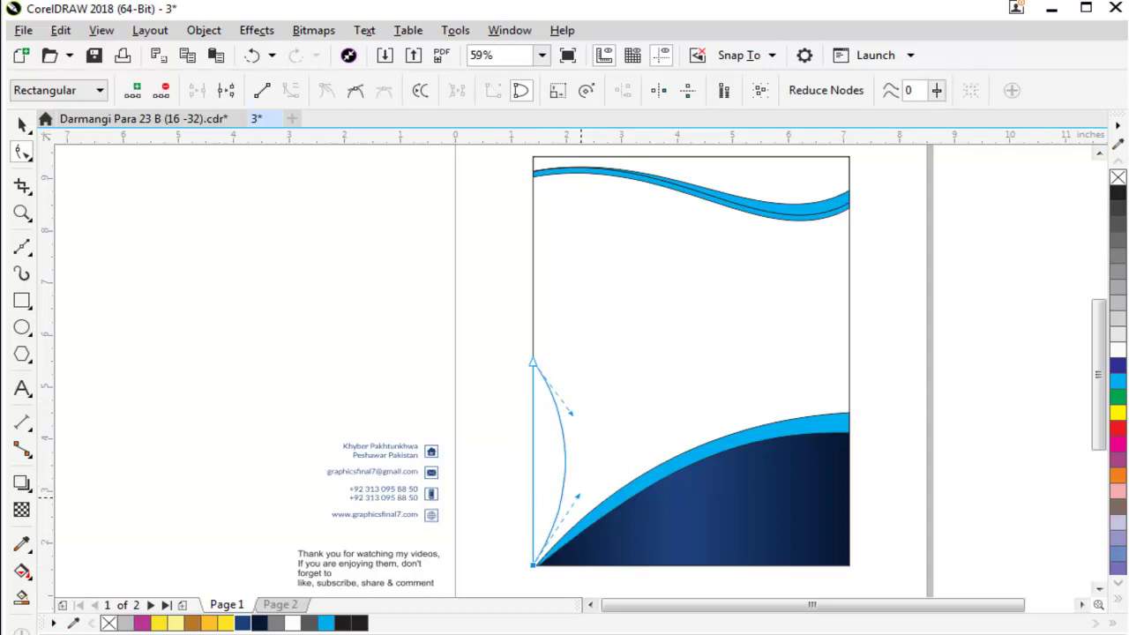
{"action": "left_click_drag", "start_coordinate": [571, 412], "coordinate": [567, 376]}
{"action": "key", "text": "space"}
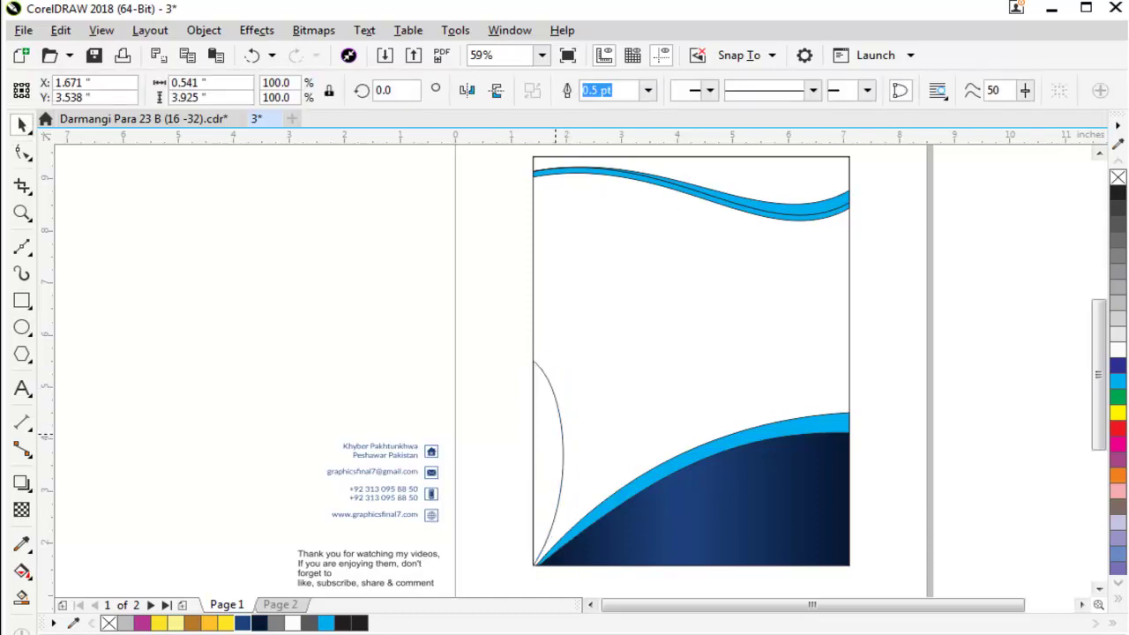
Step: Create a thin cyan crescent on the left edge by smart-filling between two offset bulge shapes, and delete the helper outlines
{"action": "left_click", "coordinate": [559, 433]}
{"action": "left_click_drag", "start_coordinate": [559, 433], "coordinate": [580, 464]}
{"action": "scroll", "coordinate": [644, 516], "scroll_direction": "up", "scroll_amount": 2}
{"action": "left_click_drag", "start_coordinate": [502, 404], "coordinate": [347, 419]}
{"action": "left_click", "coordinate": [478, 388]}
{"action": "key", "text": "space"}
{"action": "key", "text": "Delete"}
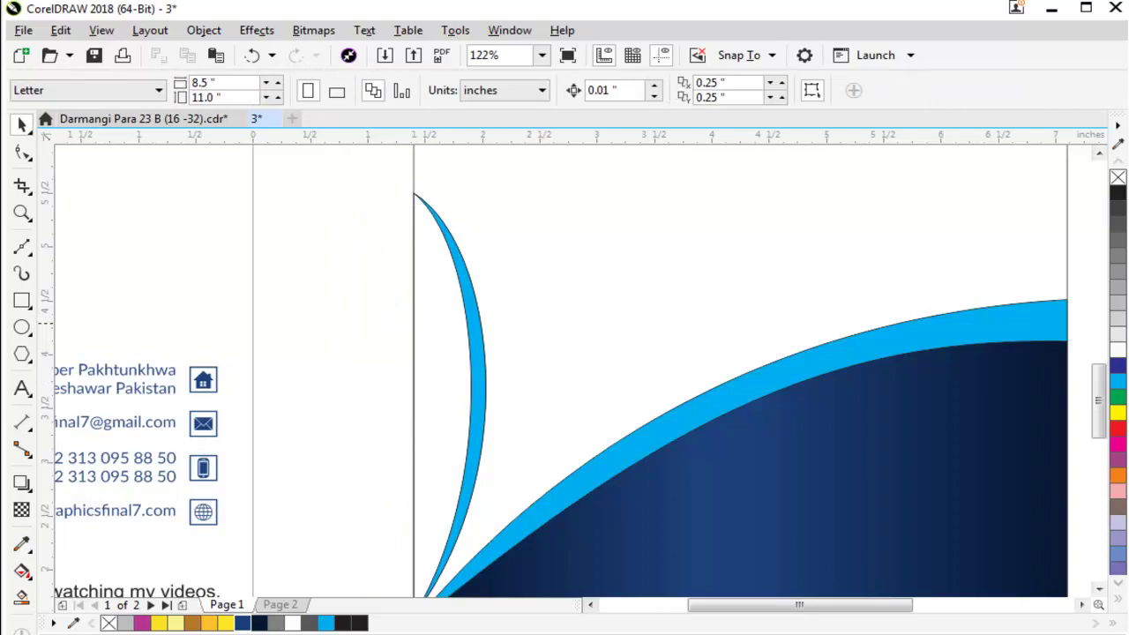
Step: Apply a horizontal linear gradient to the cyan band above the navy shape, from cyan at the right to yellow at the left
{"action": "key", "text": "F4"}
{"action": "left_click", "coordinate": [691, 512]}
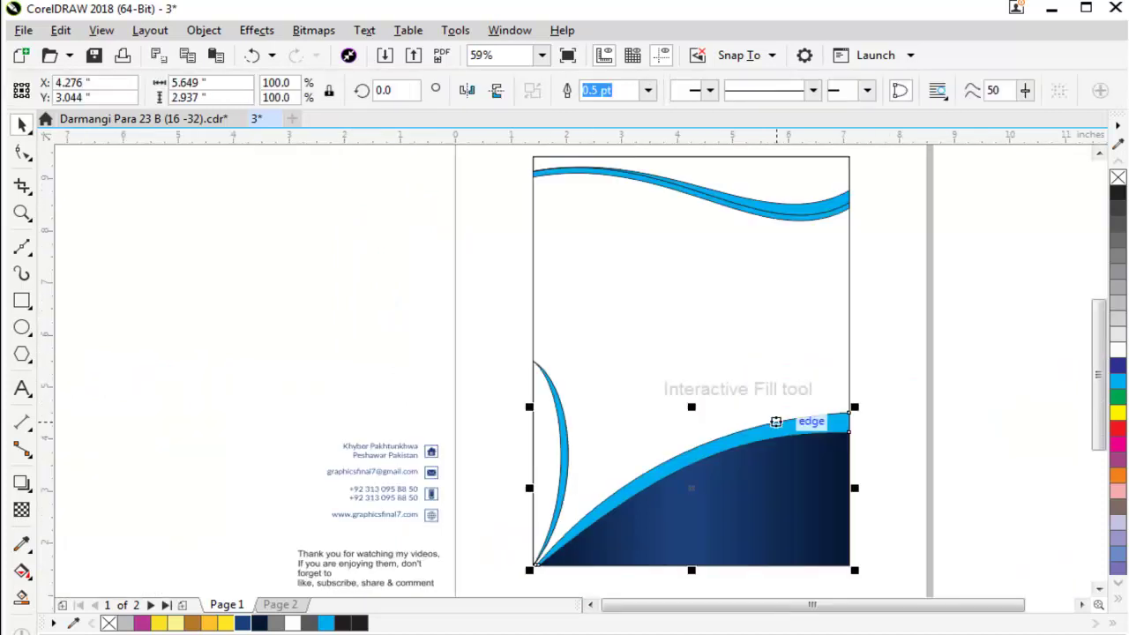
{"action": "key", "text": "g"}
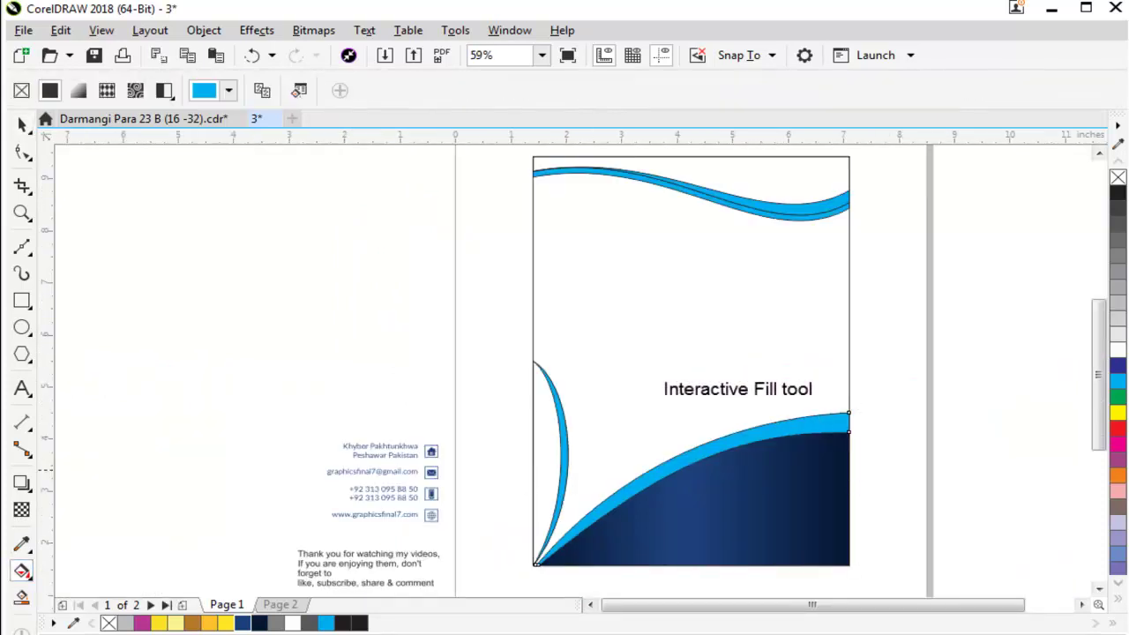
{"action": "left_click", "coordinate": [647, 521]}
{"action": "left_click_drag", "start_coordinate": [648, 522], "coordinate": [532, 472]}
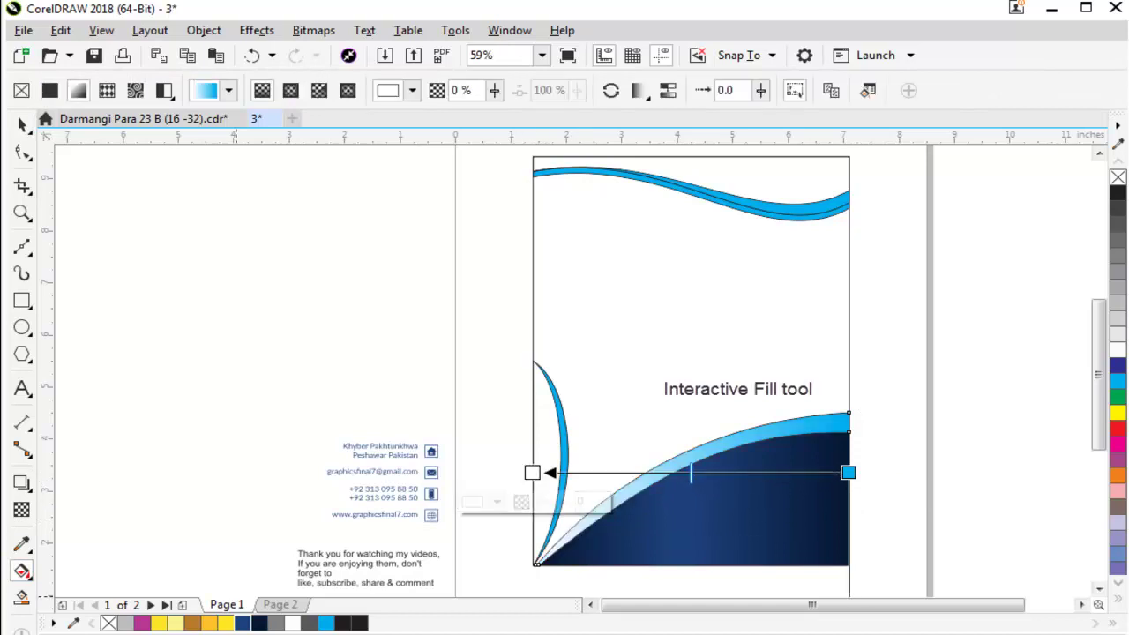
{"action": "left_click", "coordinate": [226, 623]}
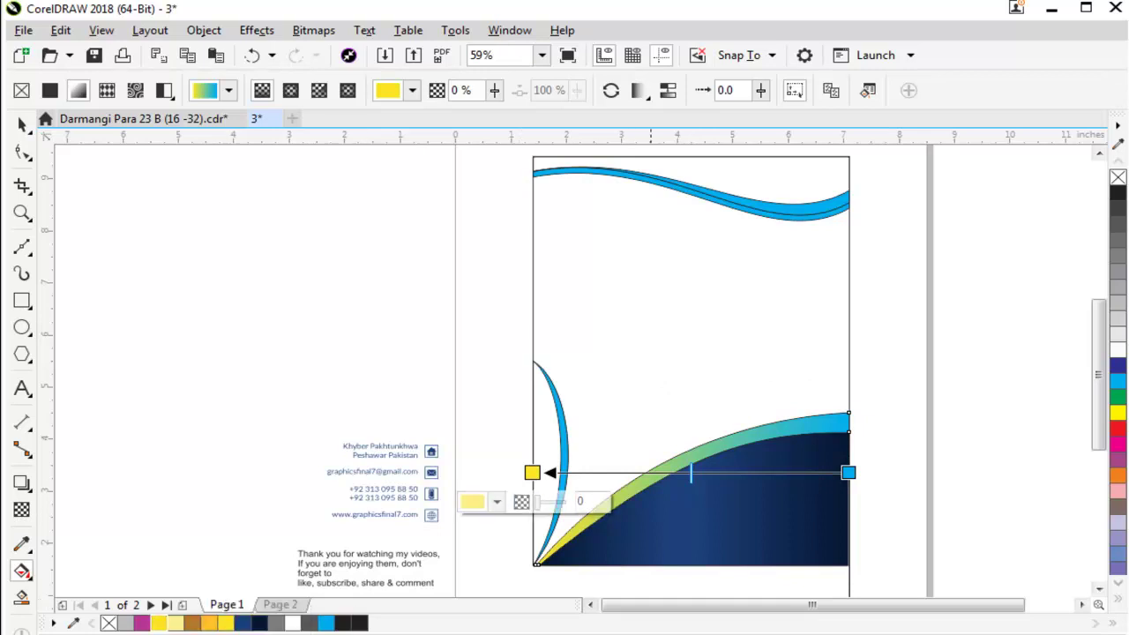
{"action": "left_click", "coordinate": [848, 472]}
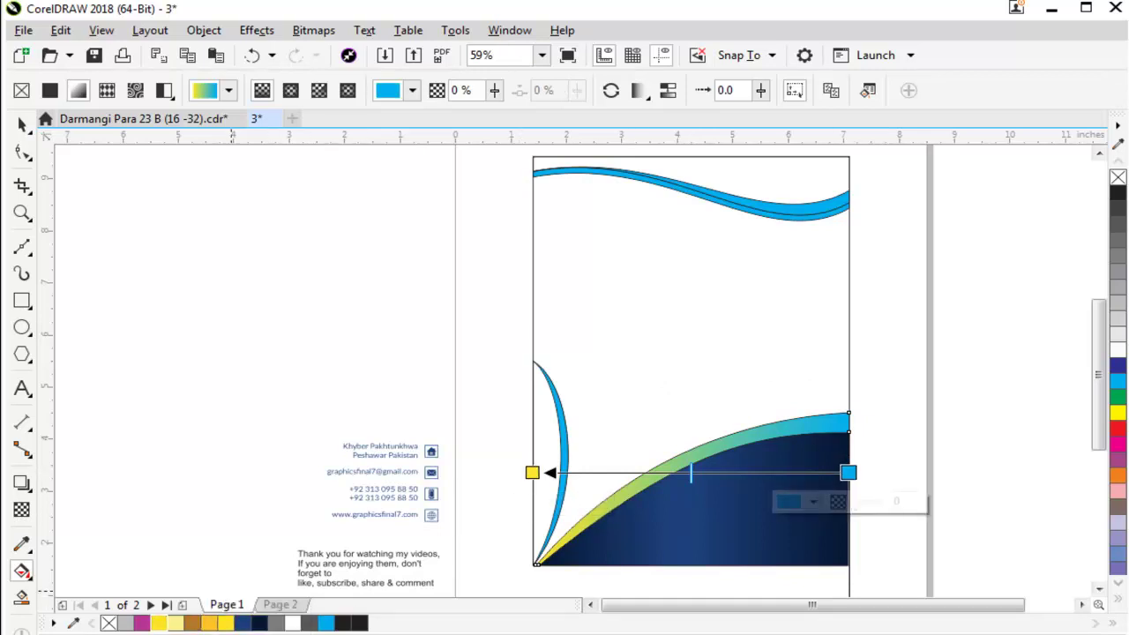
Step: Add a yellow stop at 80% and a pale yellow stop at 61% to the band's gradient
{"action": "double_click", "coordinate": [584, 472]}
{"action": "left_click_drag", "start_coordinate": [585, 473], "coordinate": [596, 472]}
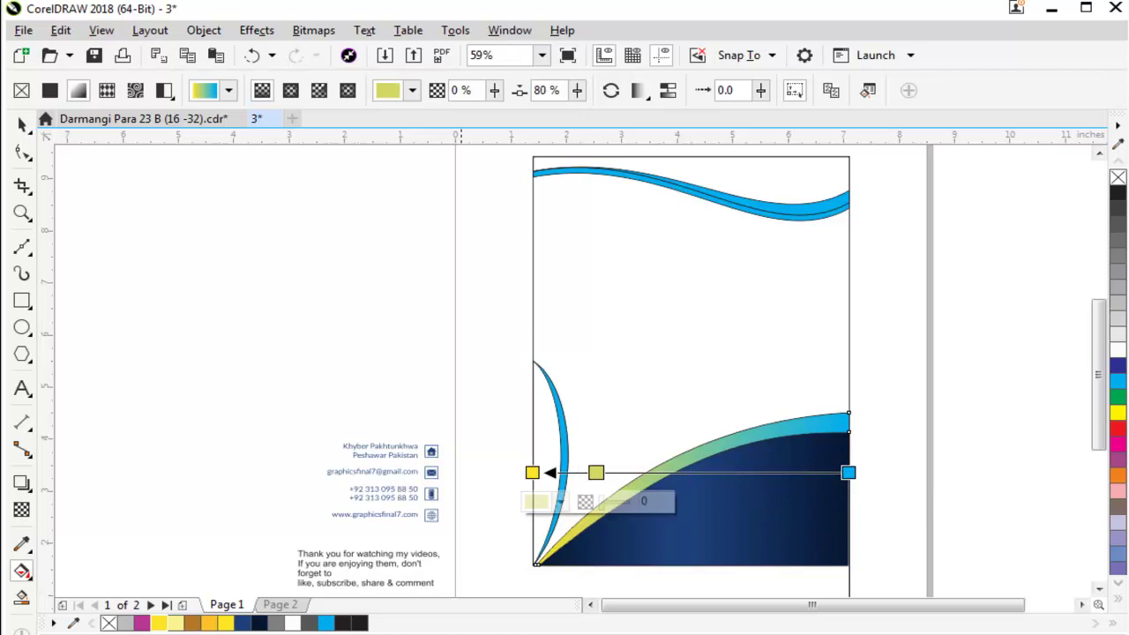
{"action": "left_click", "coordinate": [159, 623]}
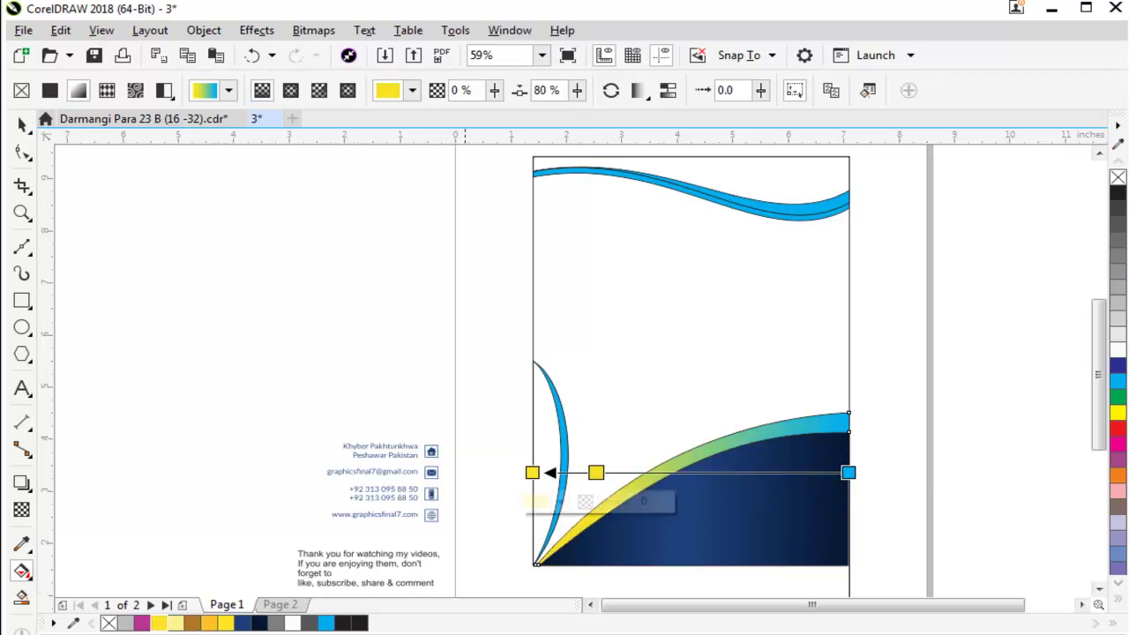
{"action": "double_click", "coordinate": [656, 473]}
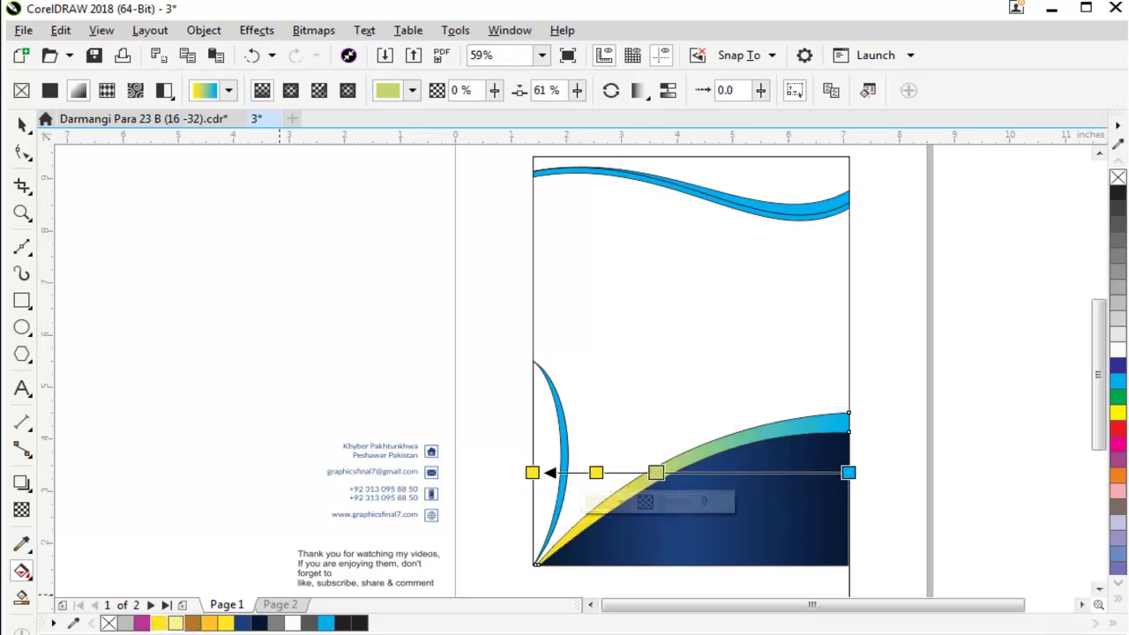
Step: Add a brown stop at 44% and an orange stop at 29%, and recolour the gradient's cyan end yellow
{"action": "double_click", "coordinate": [709, 473]}
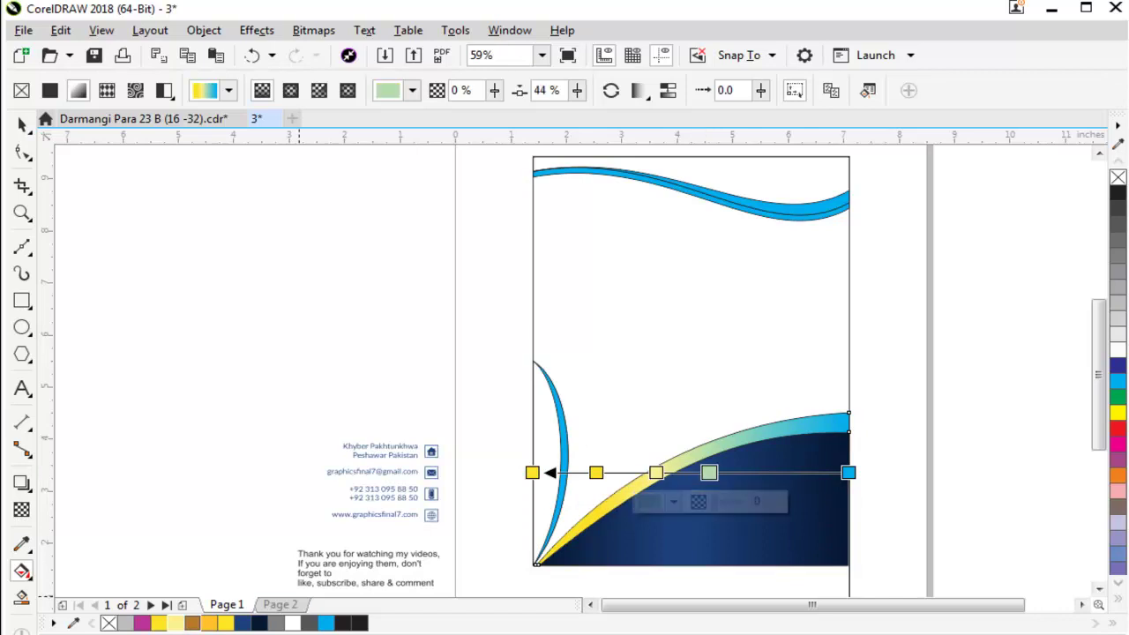
{"action": "left_click", "coordinate": [192, 623]}
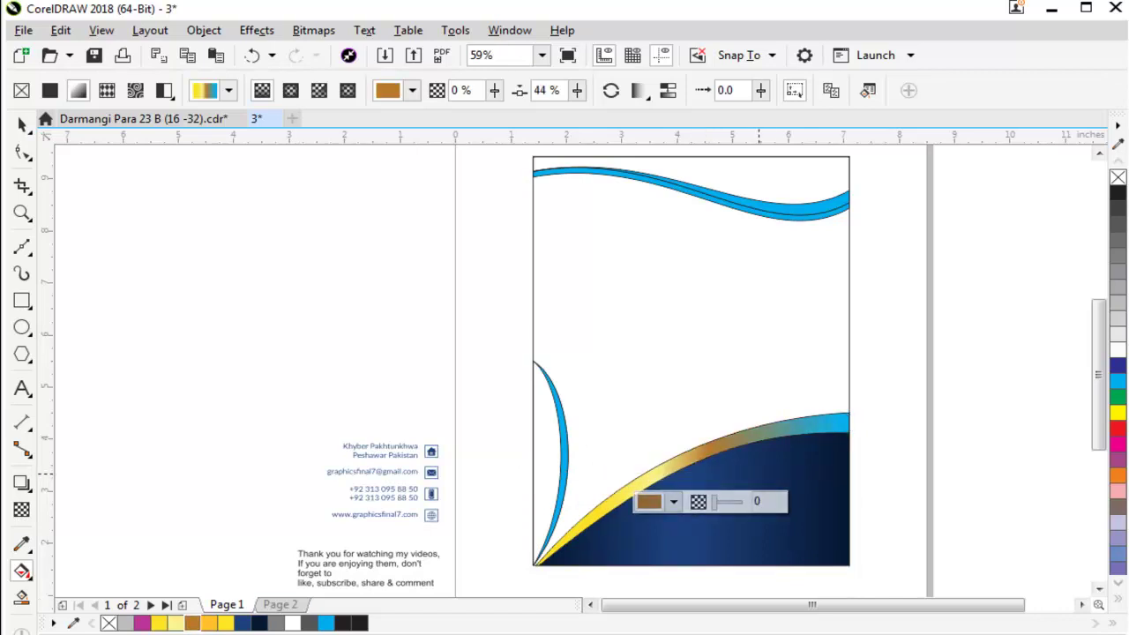
{"action": "double_click", "coordinate": [757, 472]}
{"action": "left_click", "coordinate": [209, 623]}
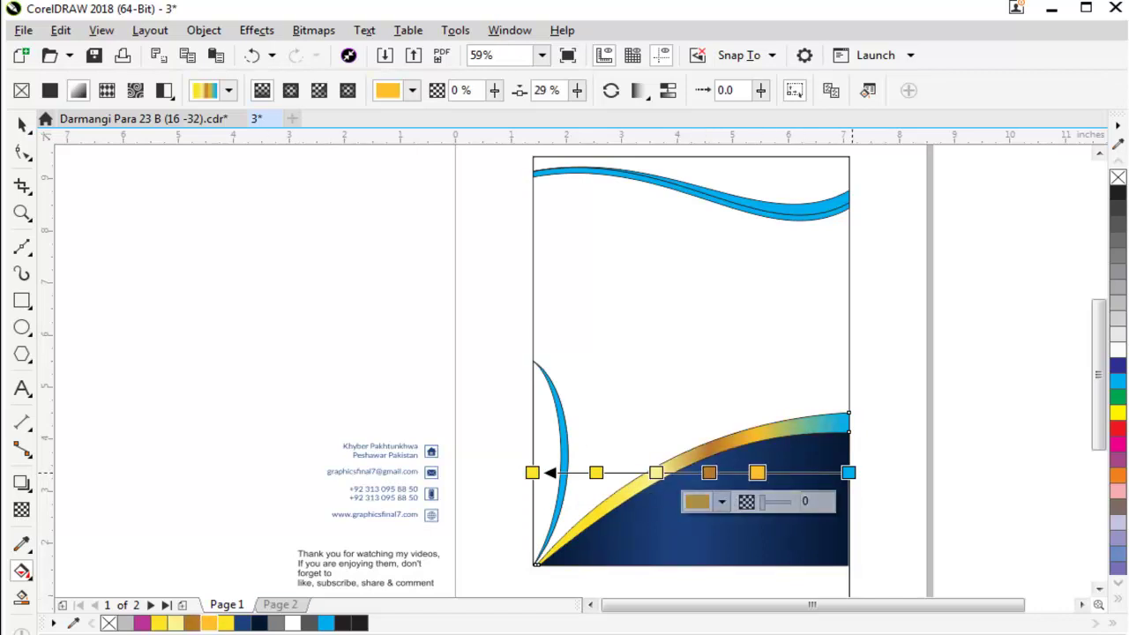
{"action": "left_click", "coordinate": [849, 473]}
{"action": "left_click", "coordinate": [159, 622]}
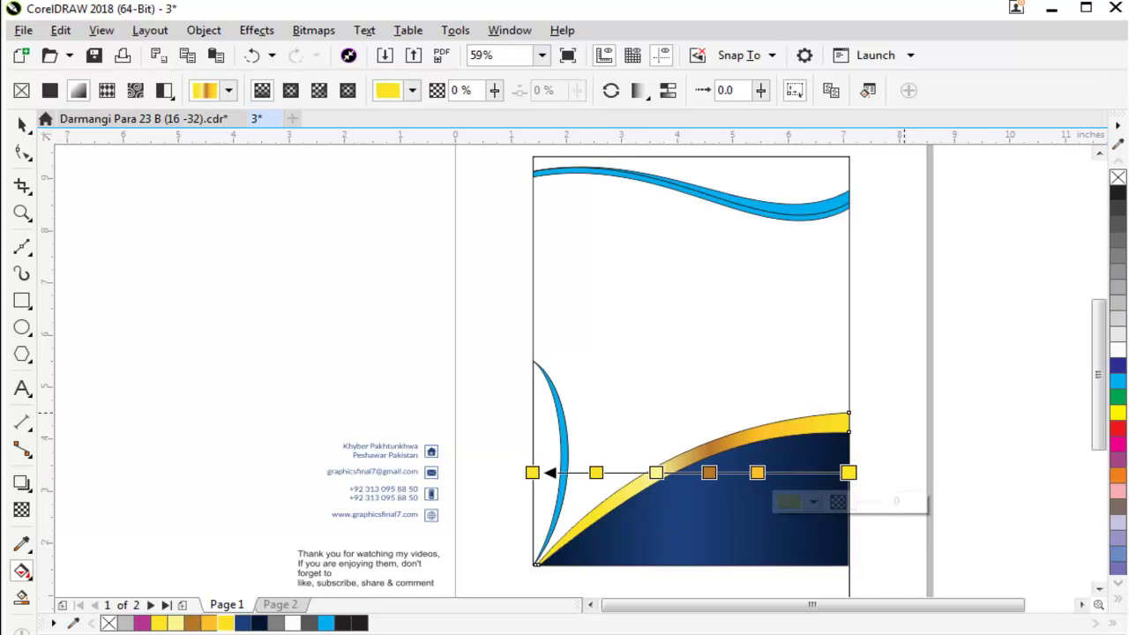
Step: Copy the bottom band's gold gradient to the lower strip of the top wave and to the left-edge crescent
{"action": "key", "text": "space"}
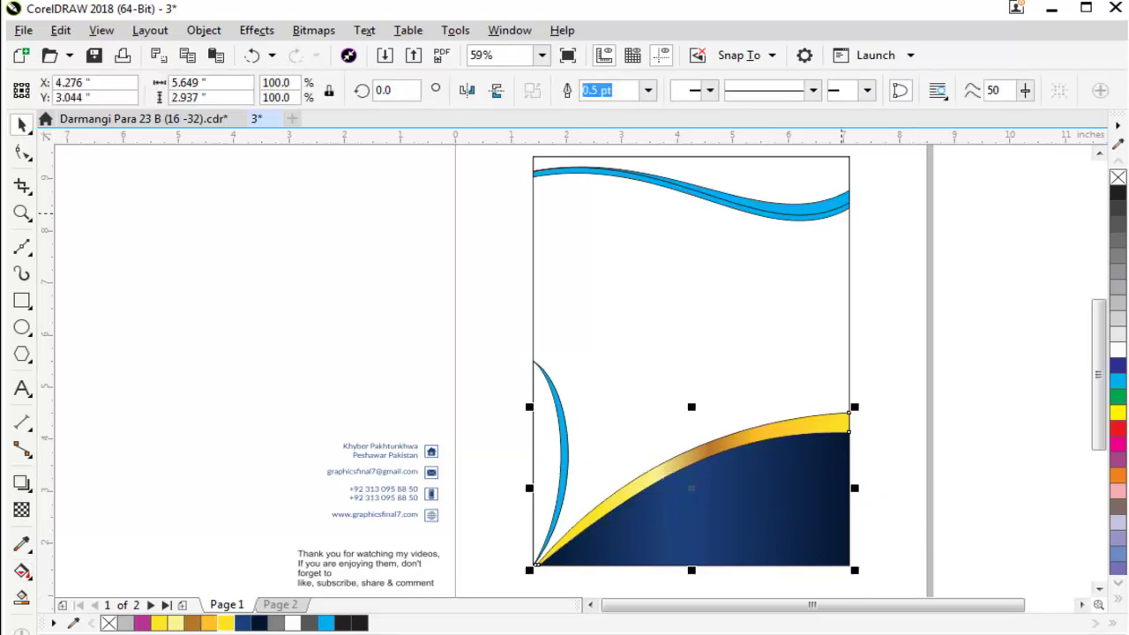
{"action": "key", "text": "Tab"}
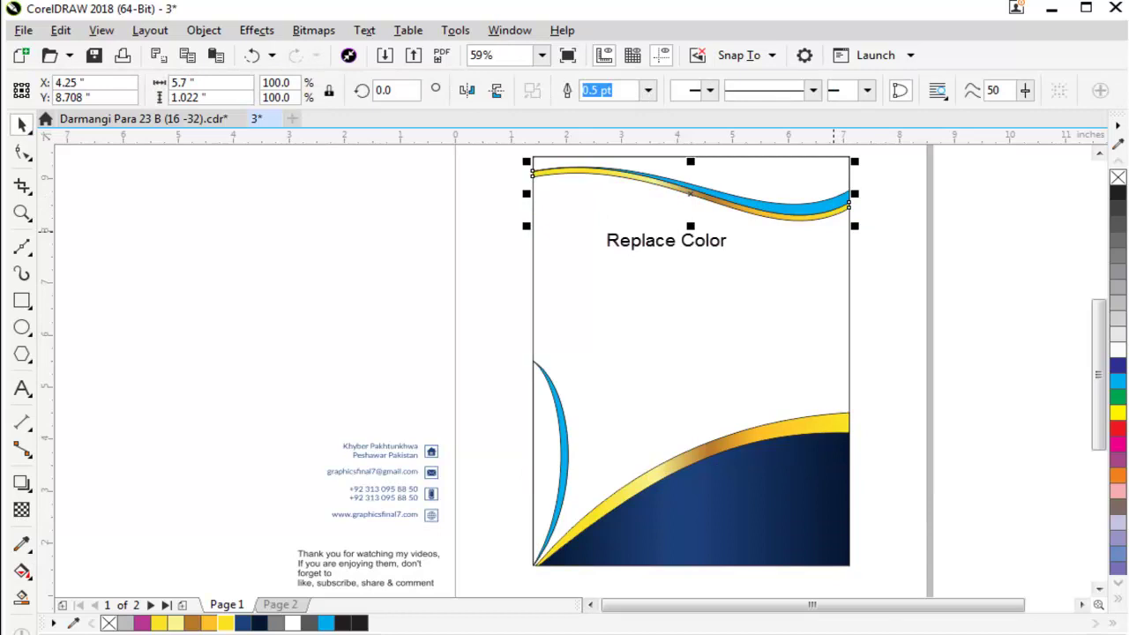
{"action": "key", "text": "Escape"}
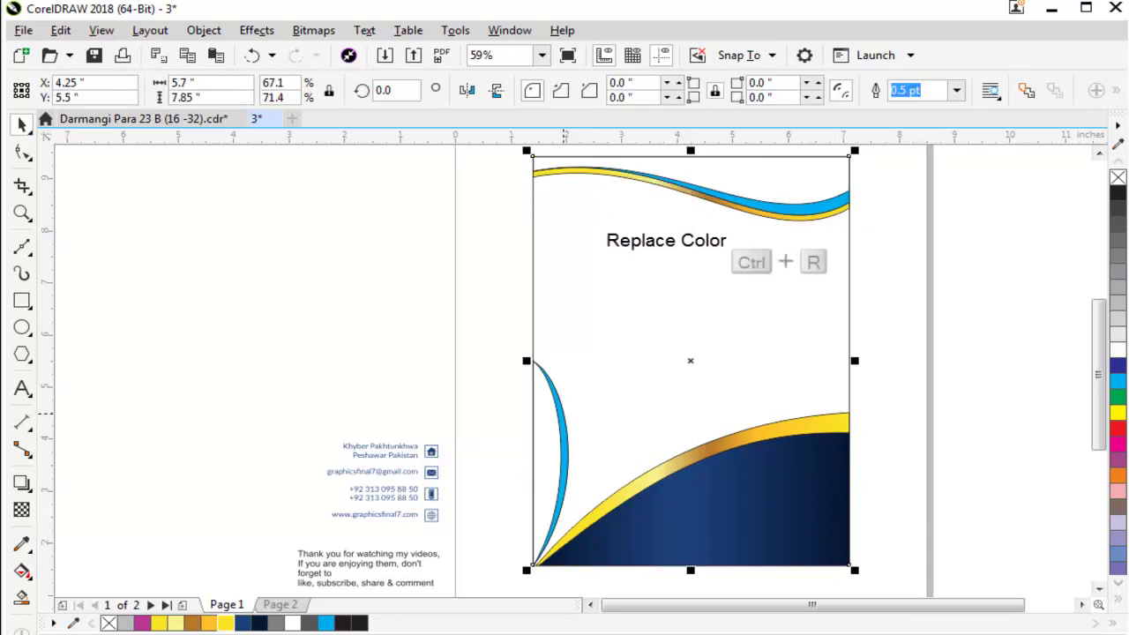
{"action": "key", "text": "Tab"}
{"action": "key", "text": "ctrl+r"}
{"action": "key", "text": "Escape"}
Step: Fill the area enclosed by the left-edge crescent with the same navy gradient as the bottom curve
{"action": "key", "text": "Tab"}
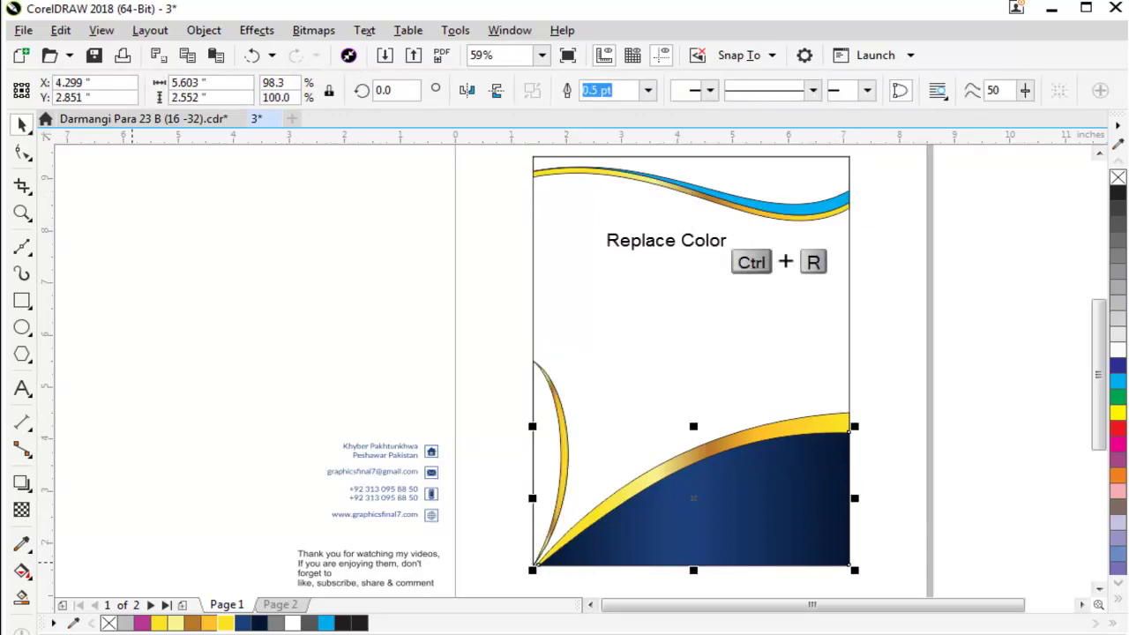
{"action": "key", "text": "g"}
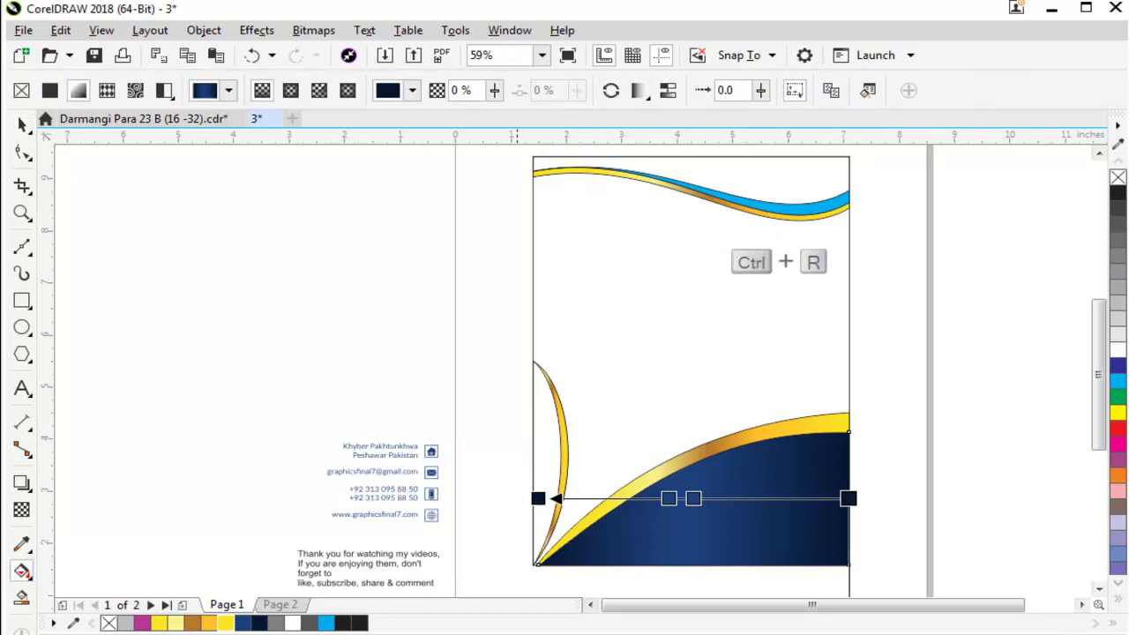
{"action": "key", "text": "Delete"}
{"action": "key", "text": "ctrl+z"}
{"action": "key", "text": "Tab"}
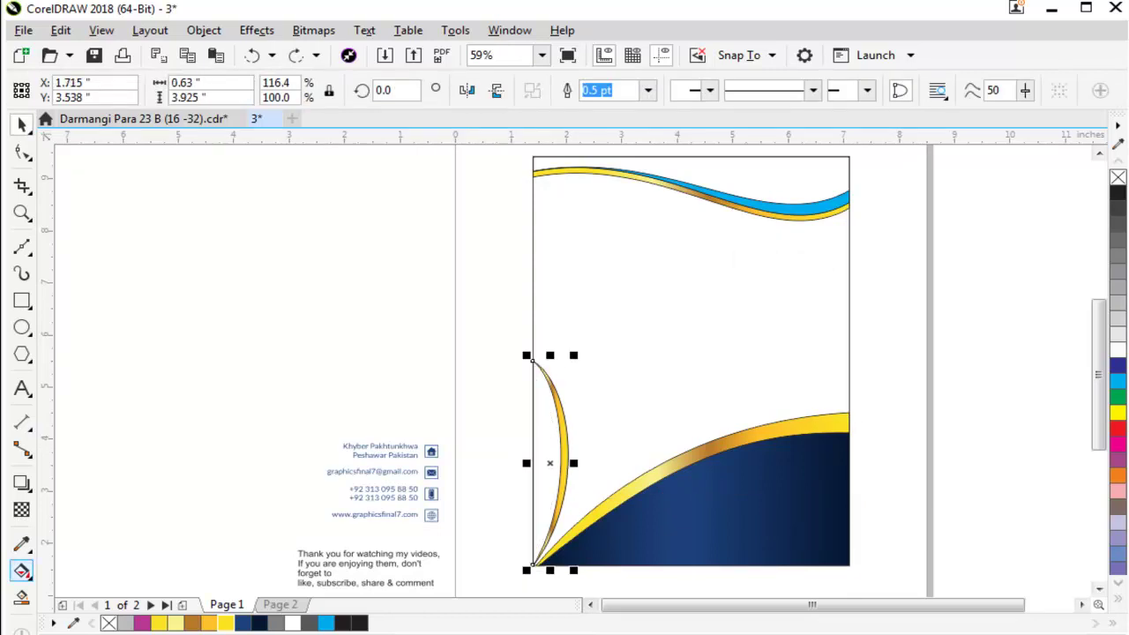
{"action": "key", "text": "Escape"}
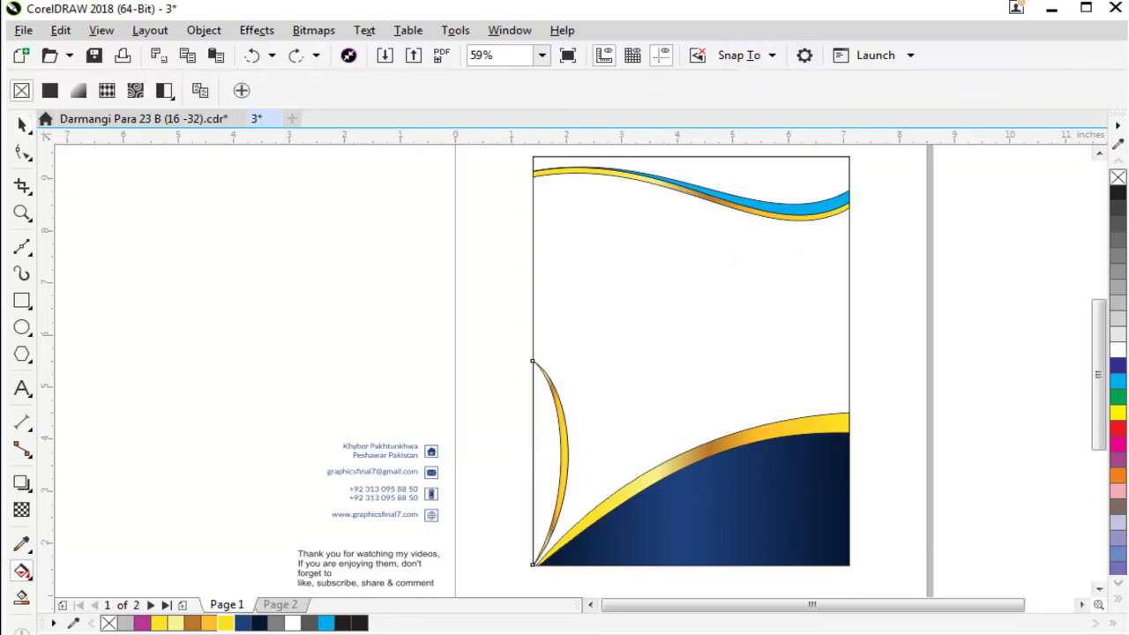
{"action": "left_click", "coordinate": [567, 496]}
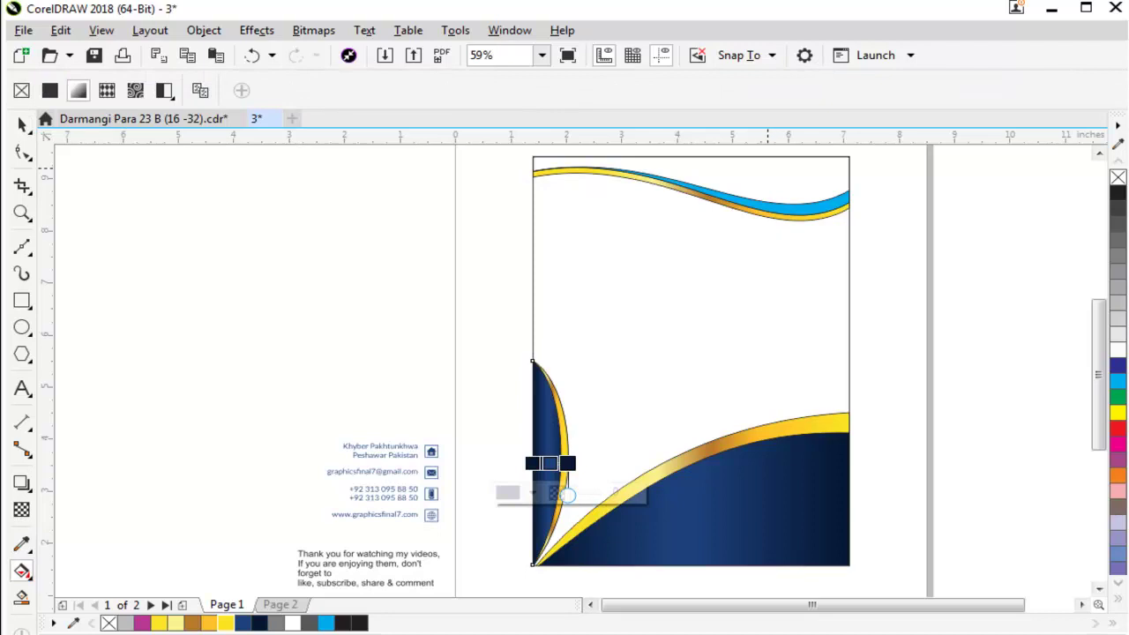
Step: Fill the area above the top wave with the bottom shape's navy linear gradient
{"action": "key", "text": "space"}
{"action": "left_click", "coordinate": [690, 185]}
{"action": "key", "text": "g"}
{"action": "left_click", "coordinate": [691, 185]}
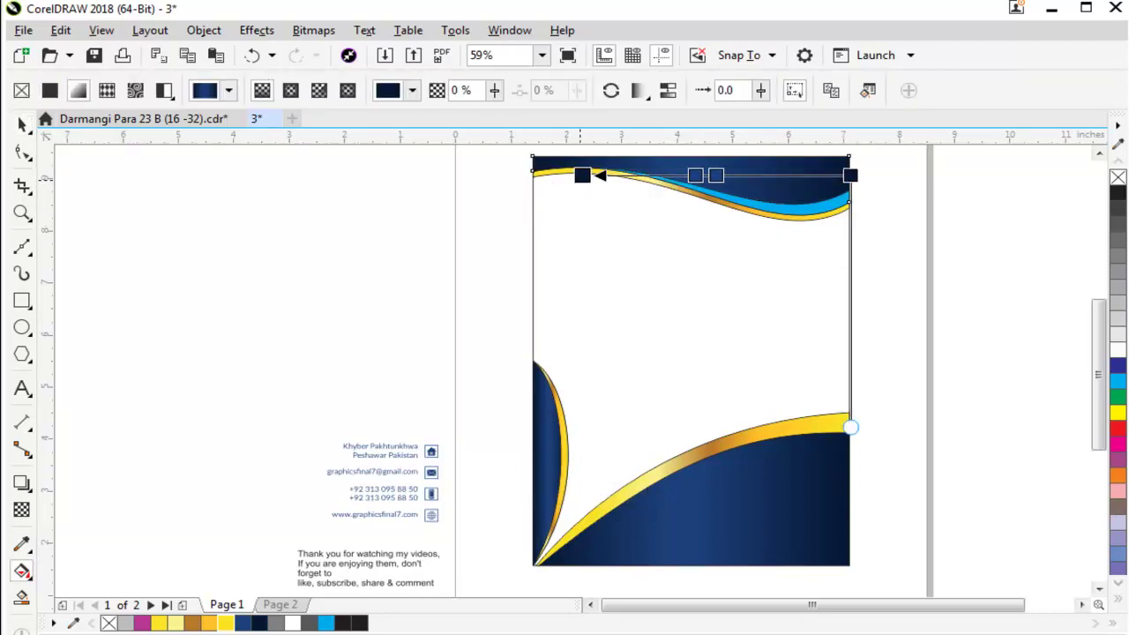
Step: Recolour the cyan strip of the top wave dark navy and remove the outlines from all the shapes
{"action": "key", "text": "space"}
{"action": "key", "text": "Escape"}
{"action": "left_click_drag", "start_coordinate": [691, 201], "coordinate": [690, 190]}
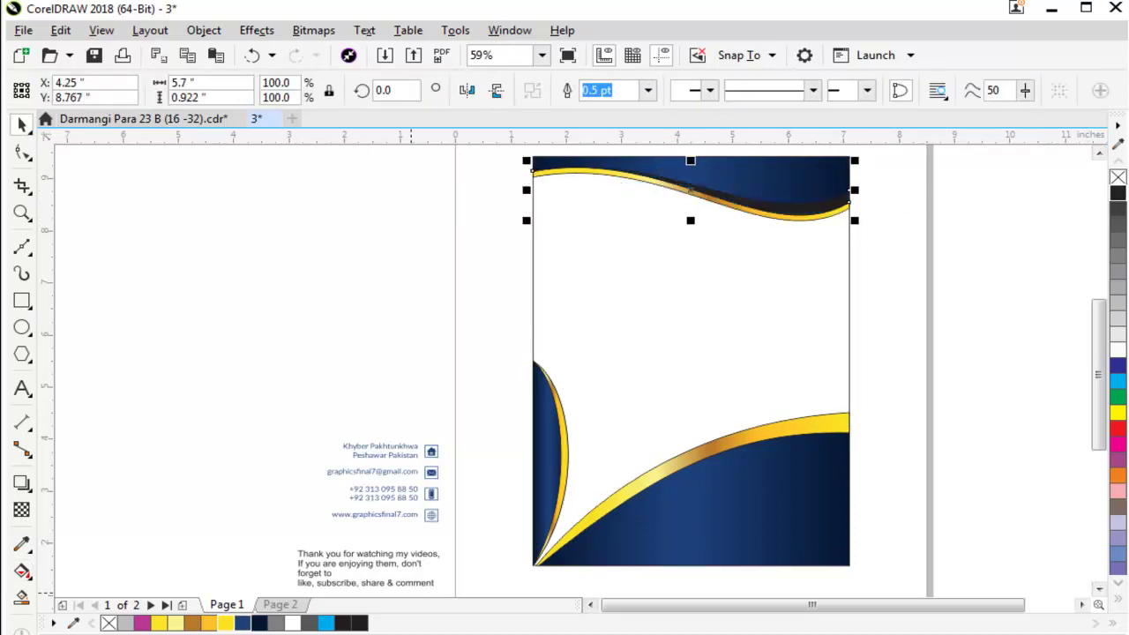
{"action": "key", "text": "Escape"}
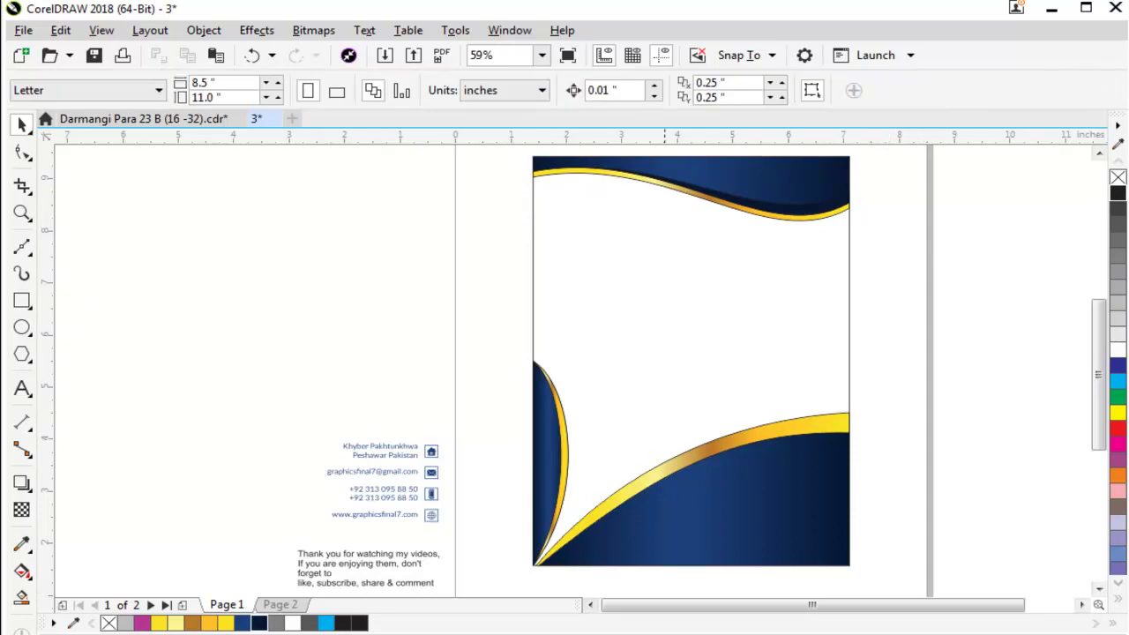
{"action": "left_click", "coordinate": [847, 491]}
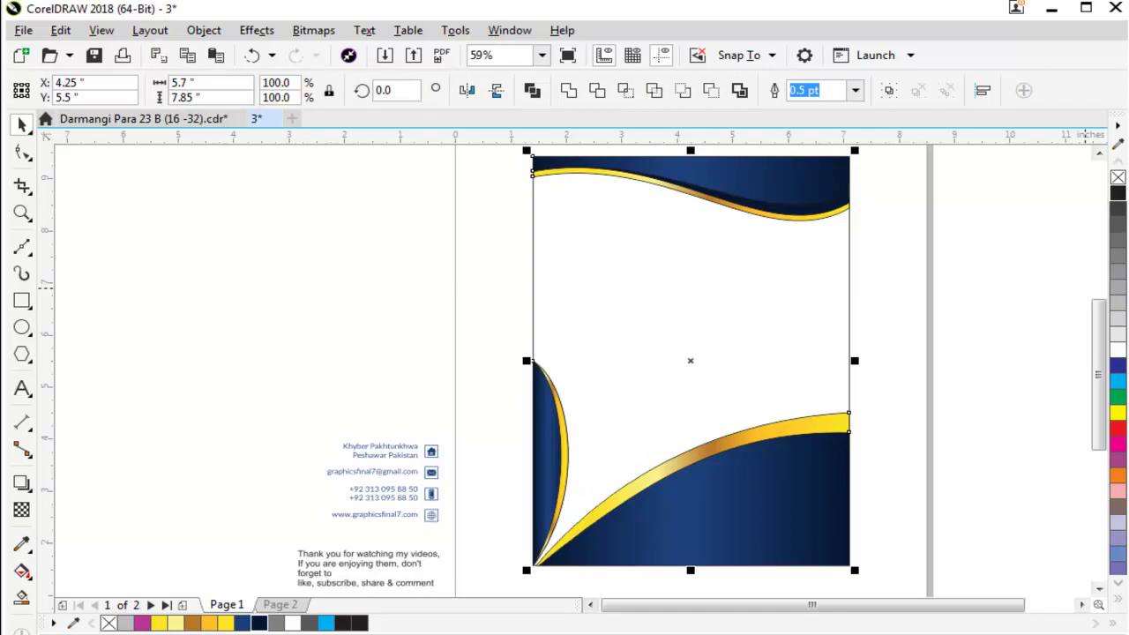
{"action": "key", "text": "Escape"}
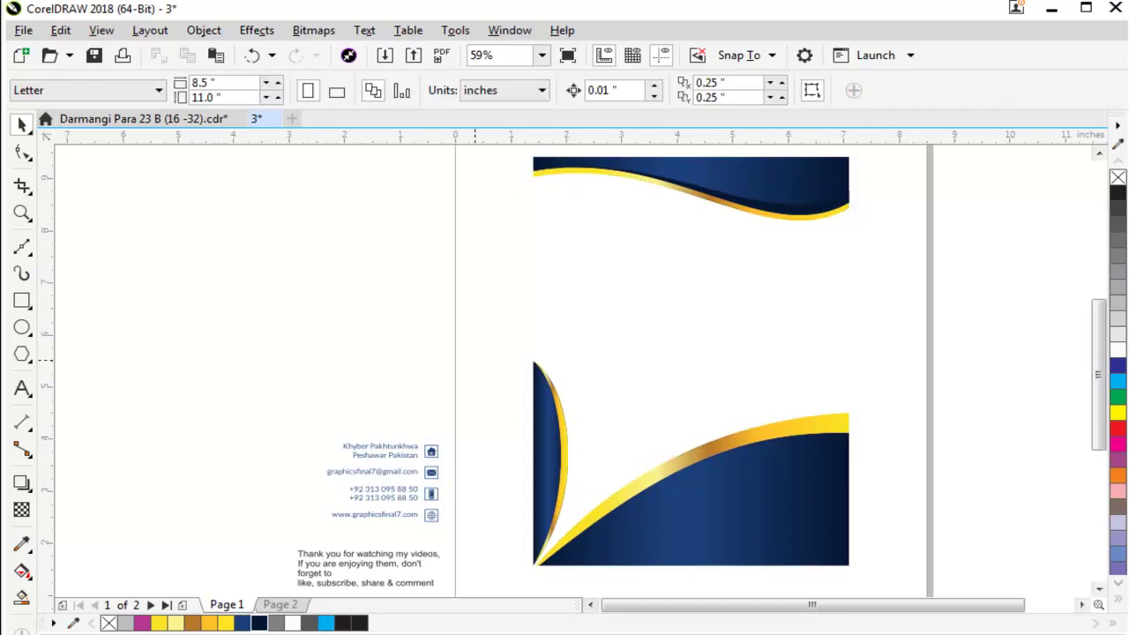
Step: Copy the round GF7 logo from page 2 and place it, about 2.13 in wide, over the frame's left edge below the top wave
{"action": "key", "text": "Page_Down"}
{"action": "left_click", "coordinate": [726, 249]}
{"action": "left_click_drag", "start_coordinate": [725, 249], "coordinate": [604, 260]}
{"action": "key", "text": "Page_Up"}
{"action": "left_click_drag", "start_coordinate": [639, 335], "coordinate": [605, 305]}
{"action": "mouse_move", "coordinate": [572, 247]}
{"action": "left_mouse_down"}
{"action": "mouse_move", "coordinate": [556, 233]}
{"action": "mouse_move", "coordinate": [565, 219]}
{"action": "mouse_move", "coordinate": [565, 240]}
{"action": "left_mouse_up"}
{"action": "left_click", "coordinate": [617, 260]}
{"action": "key", "text": "Escape"}
{"action": "left_click_drag", "start_coordinate": [606, 291], "coordinate": [625, 311]}
Step: Nudge the round logo left until its centre is at X 1.878 in
{"action": "key", "text": "F2"}
{"action": "left_click_drag", "start_coordinate": [466, 168], "coordinate": [768, 327]}
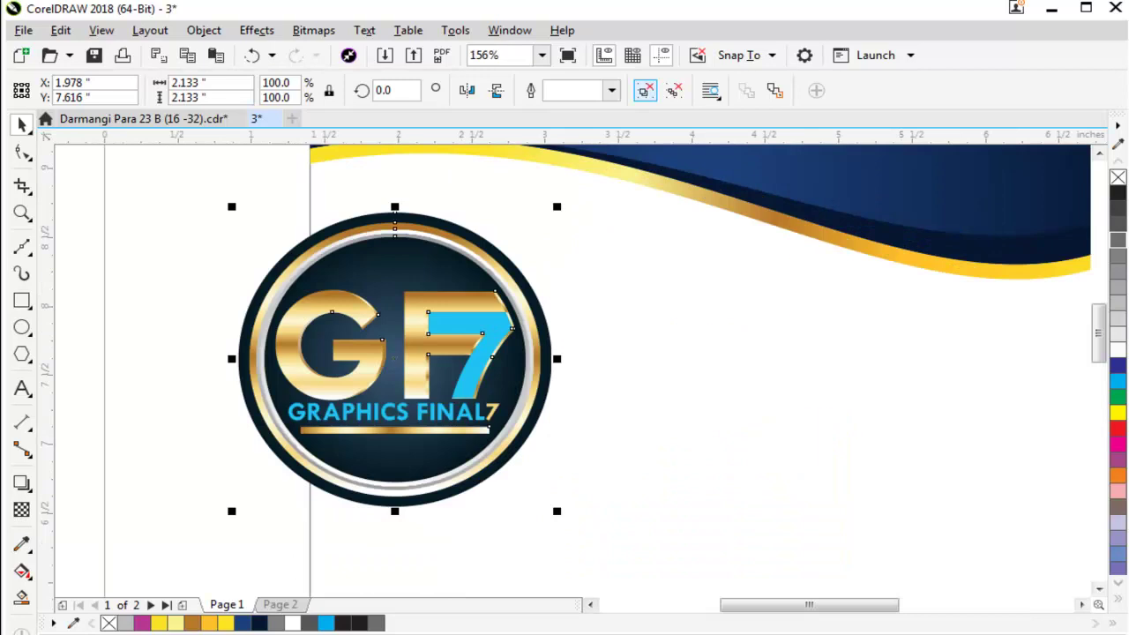
{"action": "key", "text": "Left"}
{"action": "key", "text": "Escape"}
Step: Scale the lettering inside the logo down to about 1.246 × 0.797 in and centre it at about X 2.069, Y 7.609 in
{"action": "left_click_drag", "start_coordinate": [189, 266], "coordinate": [528, 439]}
{"action": "left_click_drag", "start_coordinate": [254, 275], "coordinate": [344, 317]}
{"action": "left_click_drag", "start_coordinate": [399, 371], "coordinate": [399, 354]}
{"action": "key", "text": "Escape"}
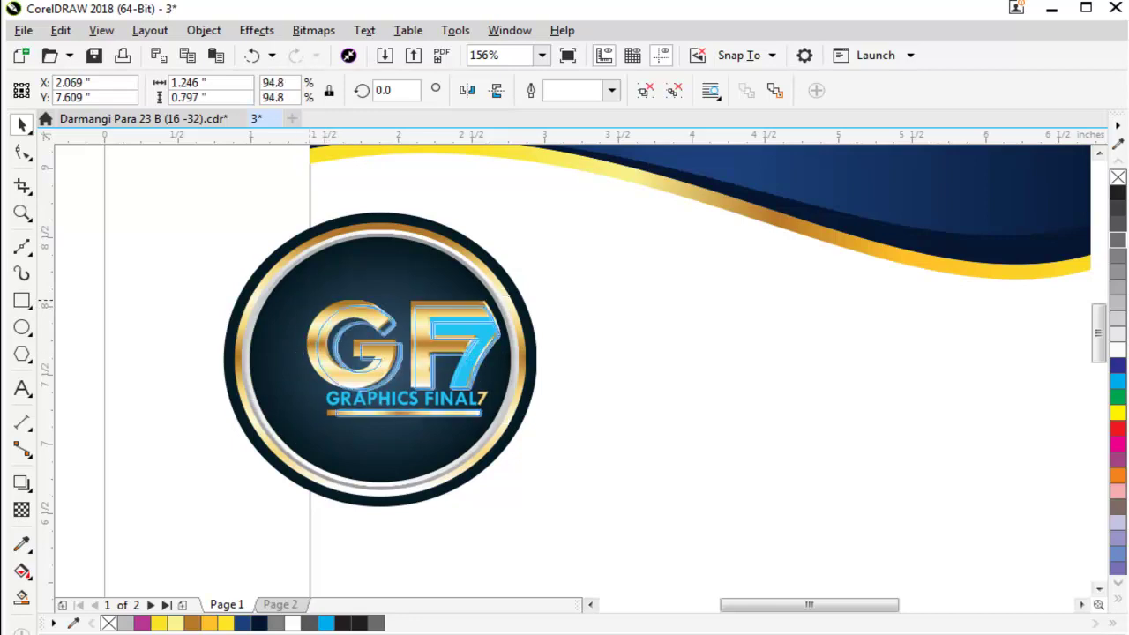
{"action": "left_click", "coordinate": [399, 355]}
{"action": "key", "text": "Escape"}
Step: Replace the radial fill of the logo's inner circle with the layout's navy linear gradient
{"action": "left_click_drag", "start_coordinate": [407, 420], "coordinate": [365, 421]}
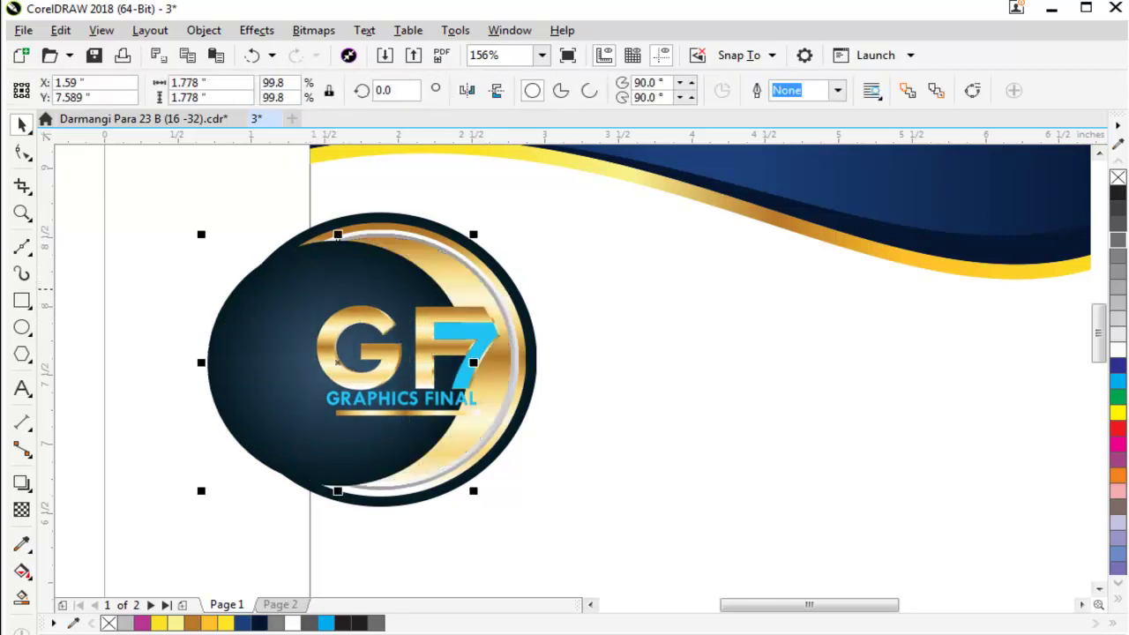
{"action": "key", "text": "ctrl+z"}
{"action": "left_click", "coordinate": [22, 571]}
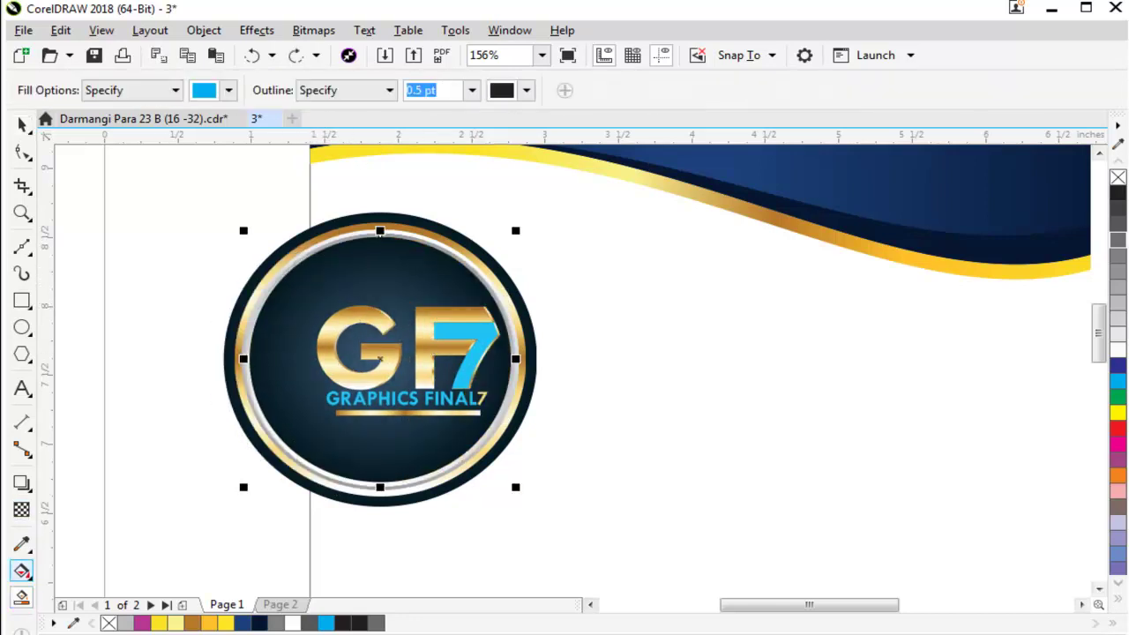
{"action": "left_click_drag", "start_coordinate": [380, 358], "coordinate": [505, 389]}
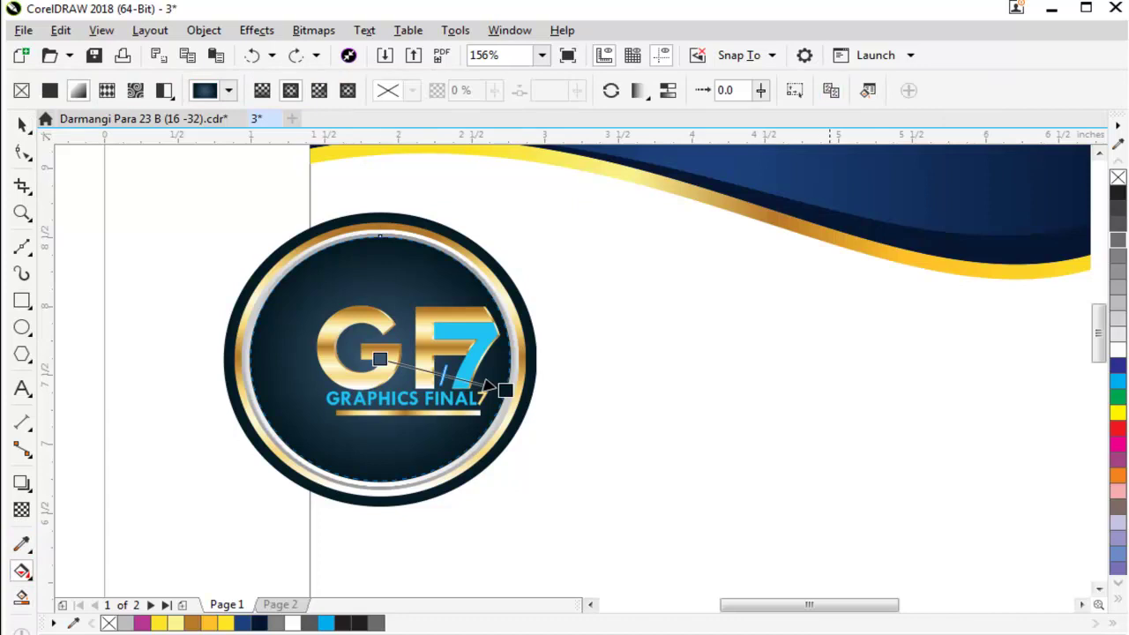
{"action": "left_click", "coordinate": [262, 90]}
{"action": "key", "text": "space"}
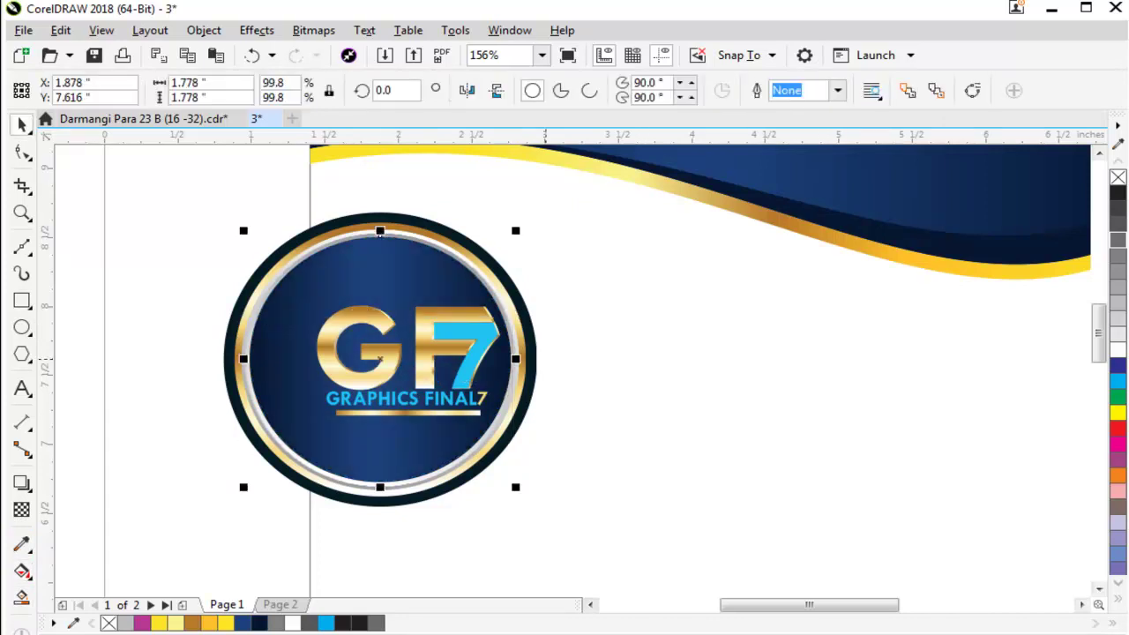
Step: Apply the same navy linear gradient to the logo's 2.133 in outer circle
{"action": "left_click_drag", "start_coordinate": [515, 487], "coordinate": [541, 510]}
{"action": "scroll", "coordinate": [561, 397], "scroll_direction": "down", "scroll_amount": 3}
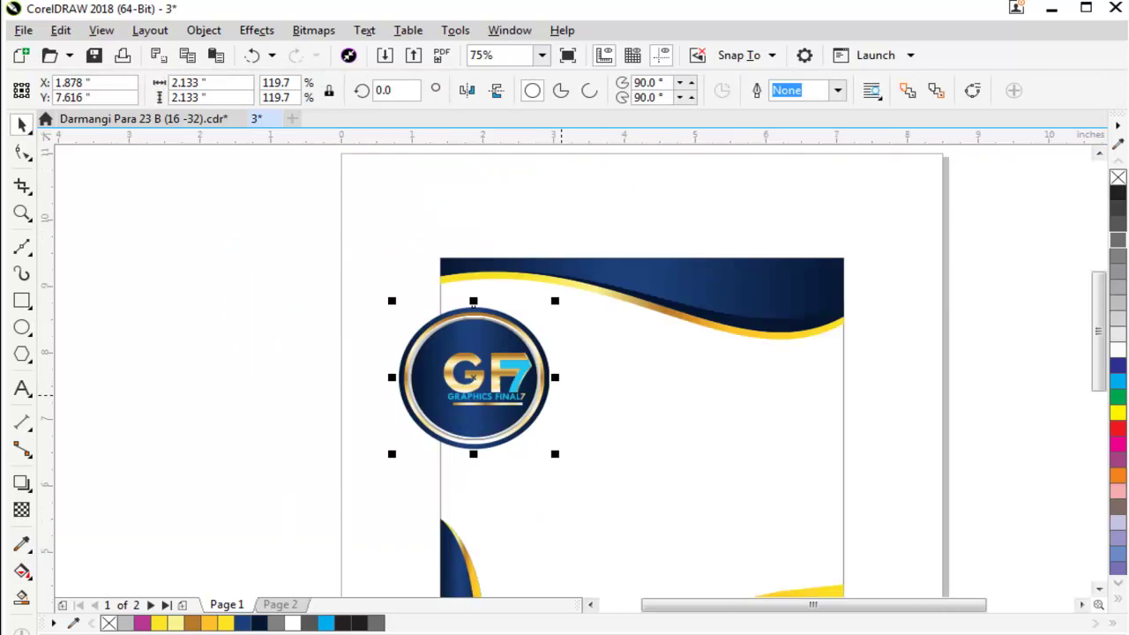
{"action": "key", "text": "Escape"}
{"action": "scroll", "coordinate": [565, 212], "scroll_direction": "up", "scroll_amount": 3}
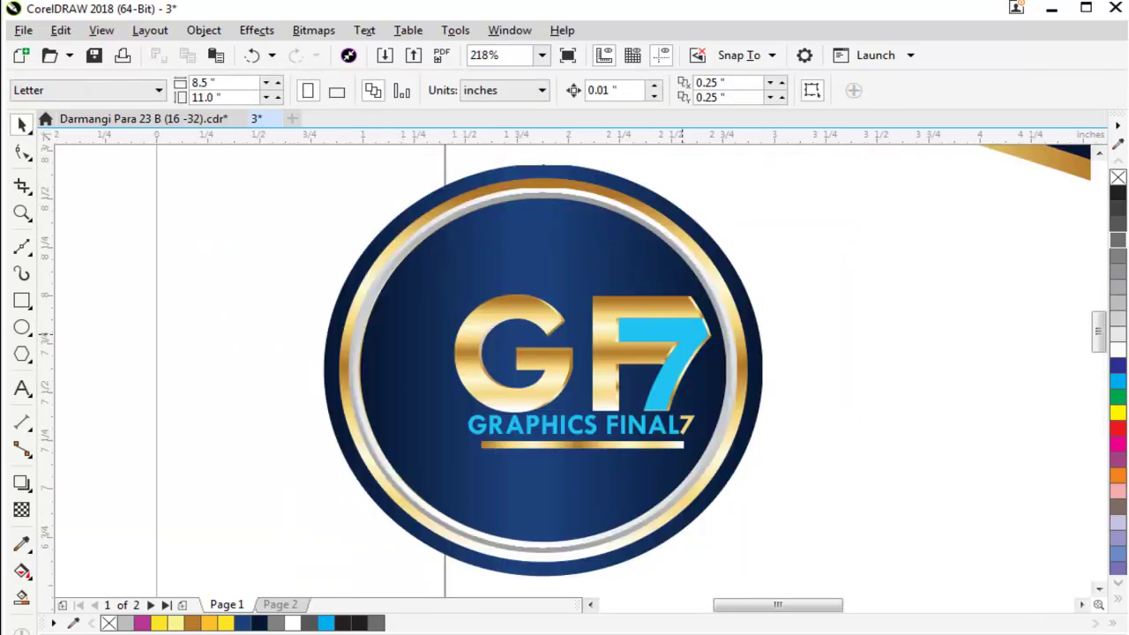
Step: Try a white fill on the large blue 7 in the logo
{"action": "left_click", "coordinate": [582, 371]}
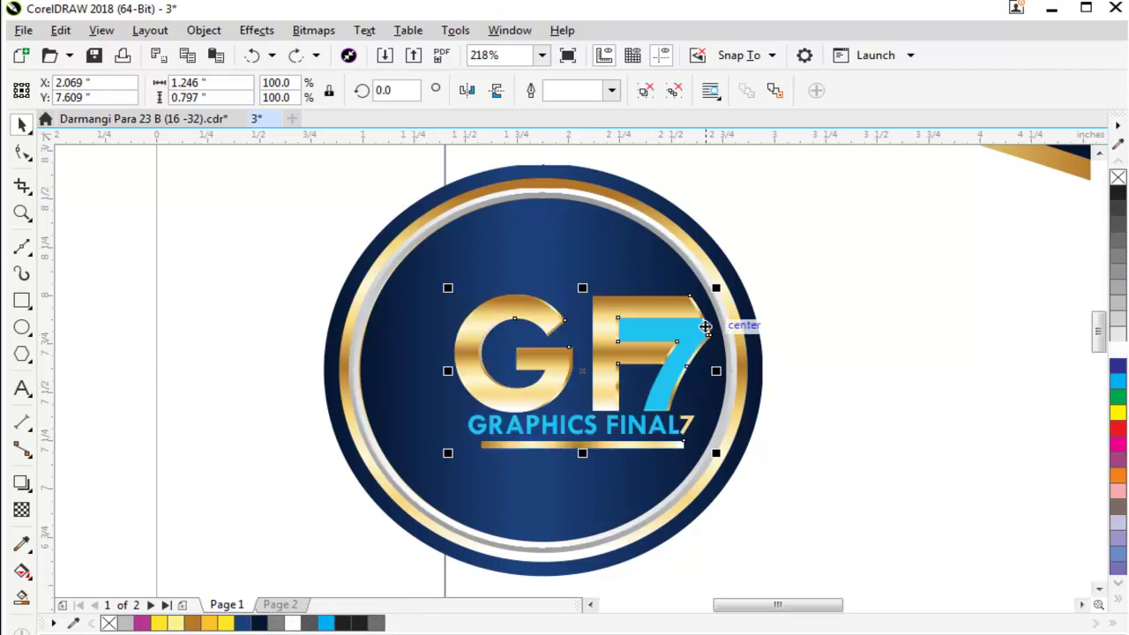
{"action": "left_click", "coordinate": [680, 335], "text": "ctrl"}
{"action": "left_click", "coordinate": [1118, 351]}
{"action": "key", "text": "Escape"}
{"action": "key", "text": "F4"}
{"action": "scroll", "coordinate": [642, 201], "scroll_direction": "up", "scroll_amount": 3}
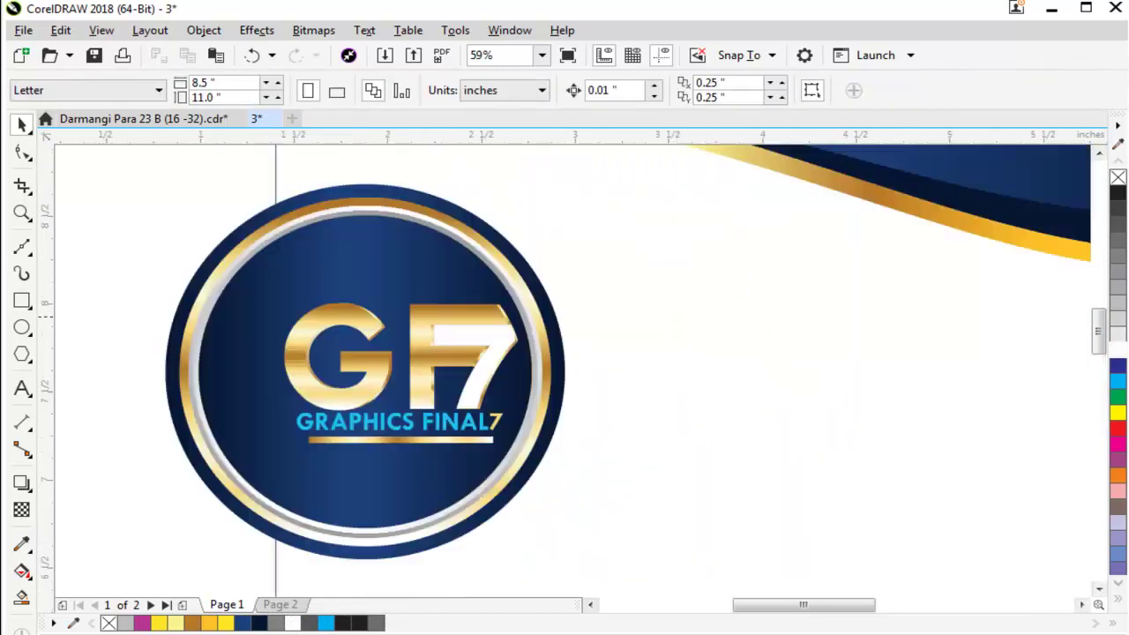
{"action": "key", "text": "ctrl+z"}
{"action": "key", "text": "Escape"}
Step: PowerClip the whole round logo inside the 5.7 × 7.85 in page frame
{"action": "key", "text": "F3"}
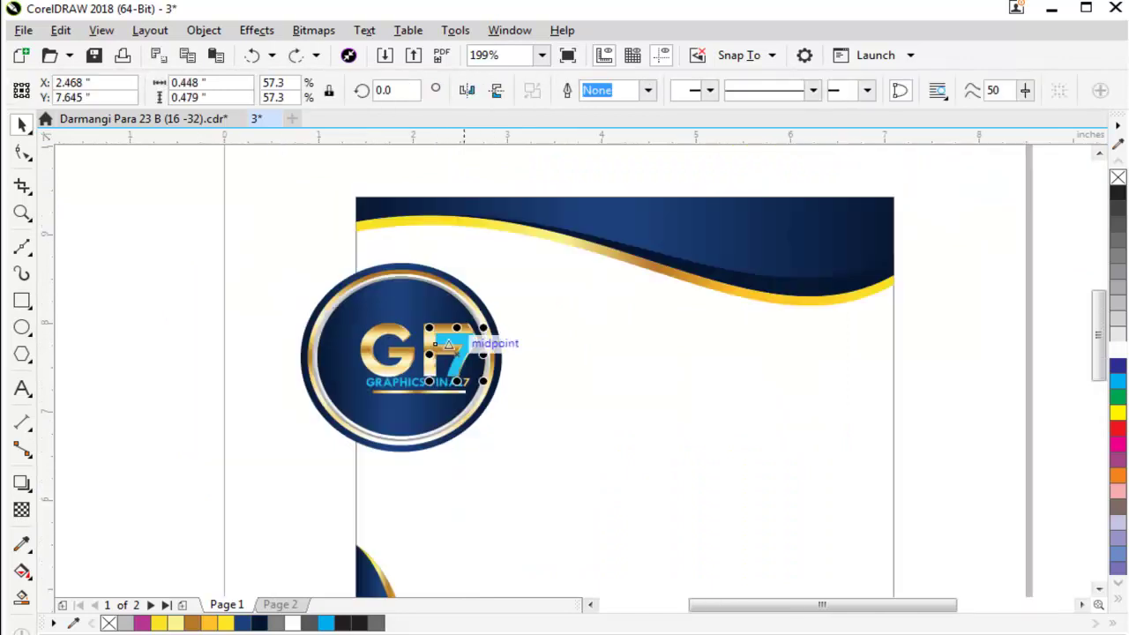
{"action": "left_click_drag", "start_coordinate": [237, 247], "coordinate": [581, 475]}
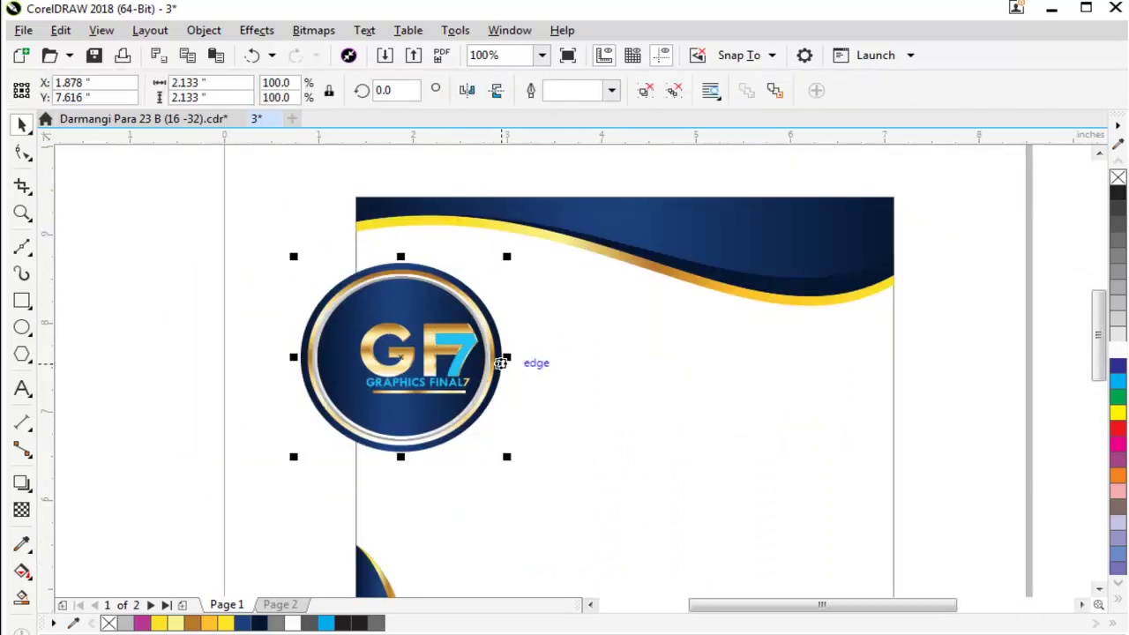
{"action": "left_click", "coordinate": [529, 397]}
{"action": "key", "text": "Escape"}
{"action": "key", "text": "ctrl+z"}
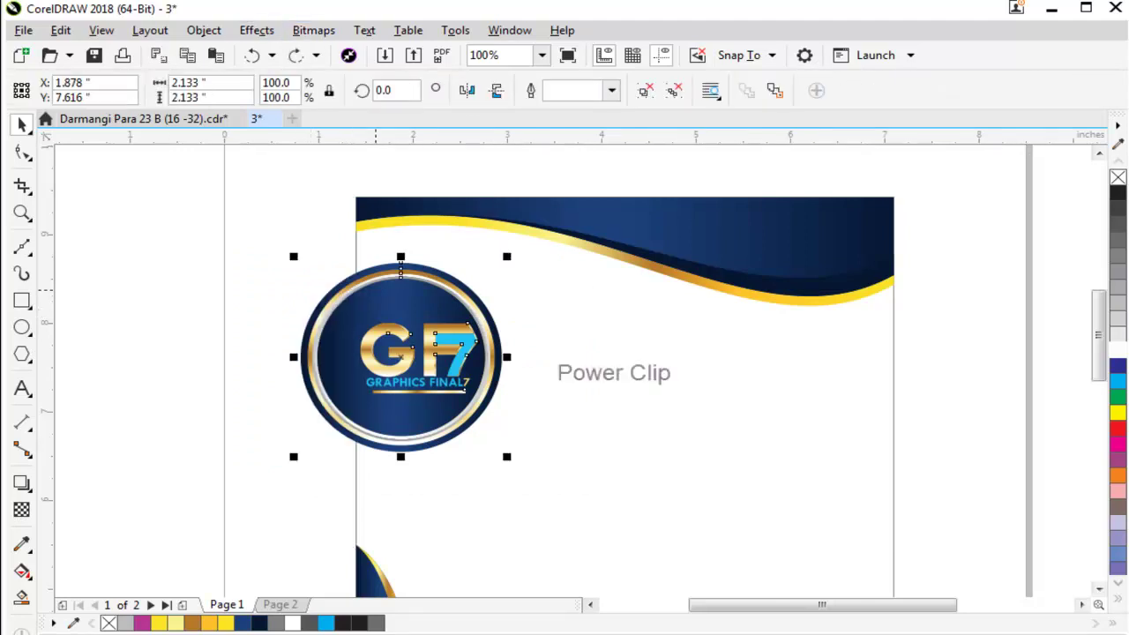
{"action": "left_click", "coordinate": [257, 30]}
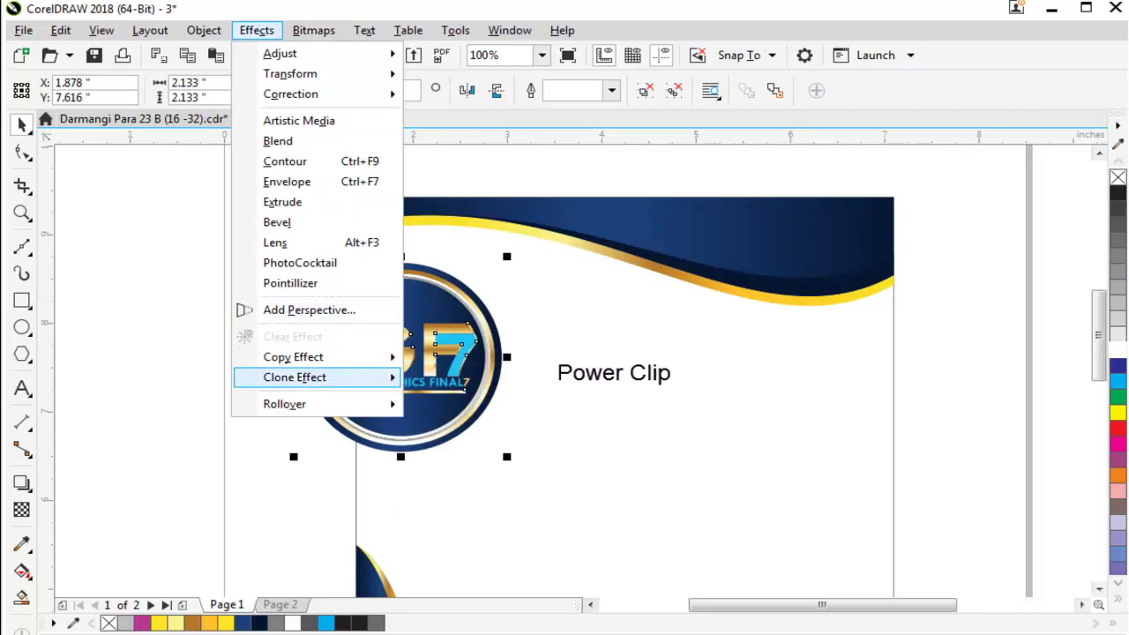
{"action": "key", "text": "Escape"}
{"action": "left_click", "coordinate": [373, 482]}
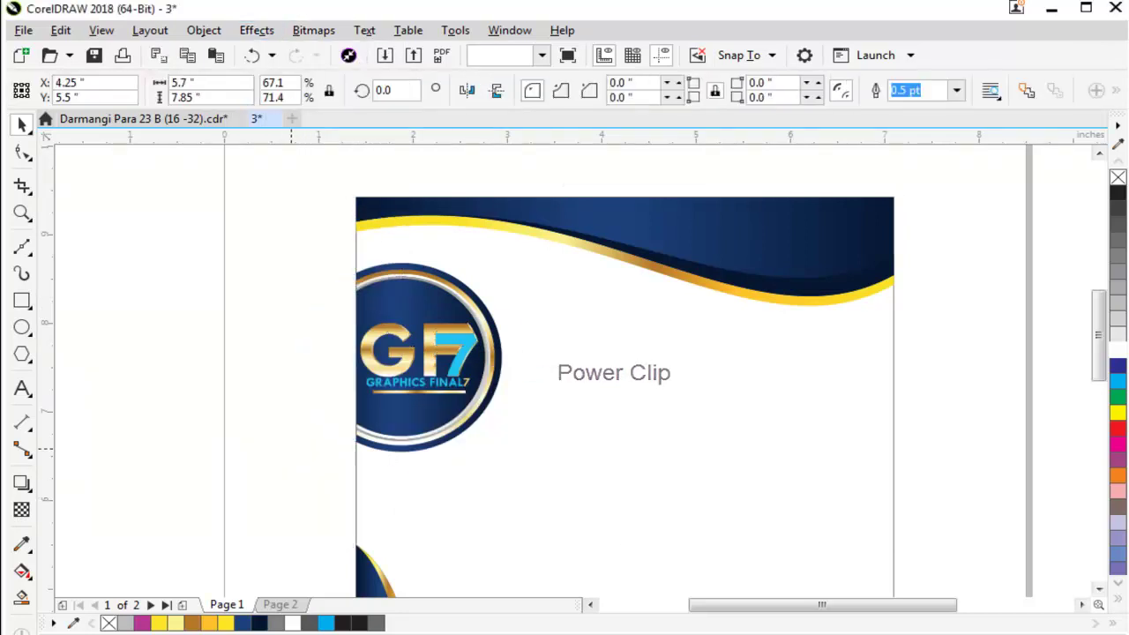
Step: Add the separate text lines COMPANY and PROFILE in 24 pt Arial, stacked in the white area beside the logo
{"action": "scroll", "coordinate": [374, 481], "scroll_direction": "down", "scroll_amount": 3}
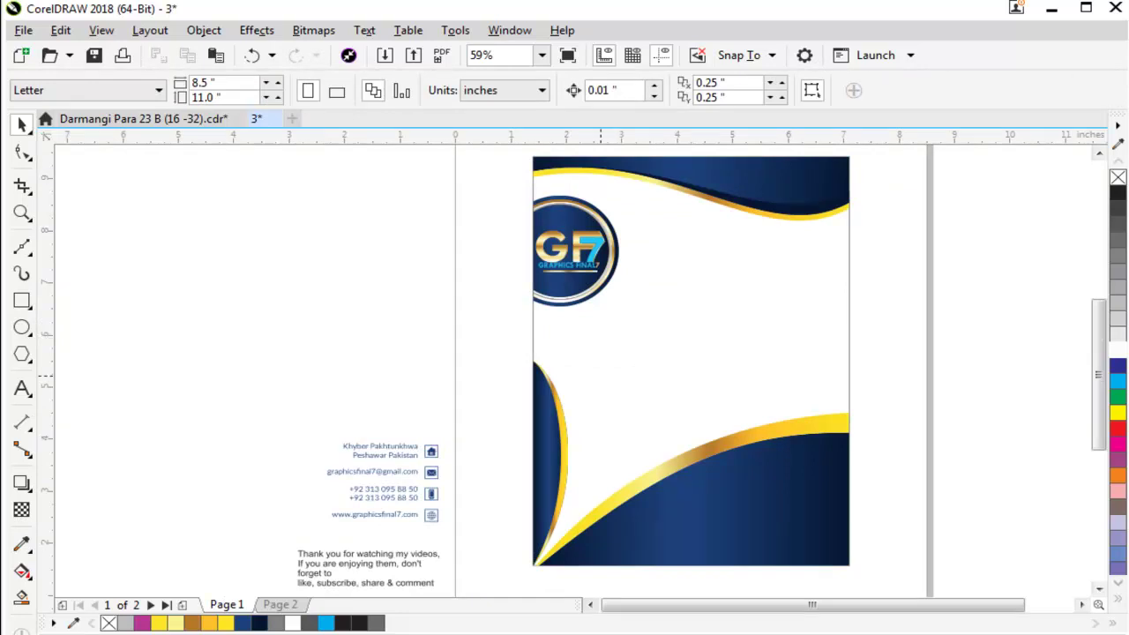
{"action": "key", "text": "F8"}
{"action": "left_click", "coordinate": [683, 291]}
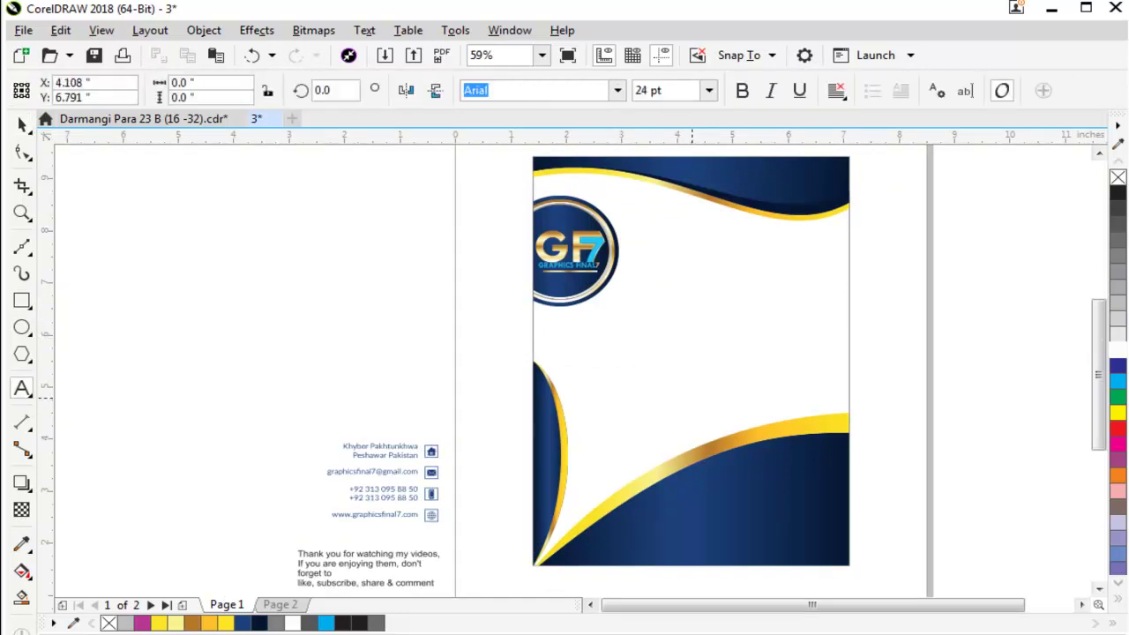
{"action": "type", "text": "compnay"}
{"action": "key", "text": "ctrl+a"}
{"action": "type", "text": "C"}
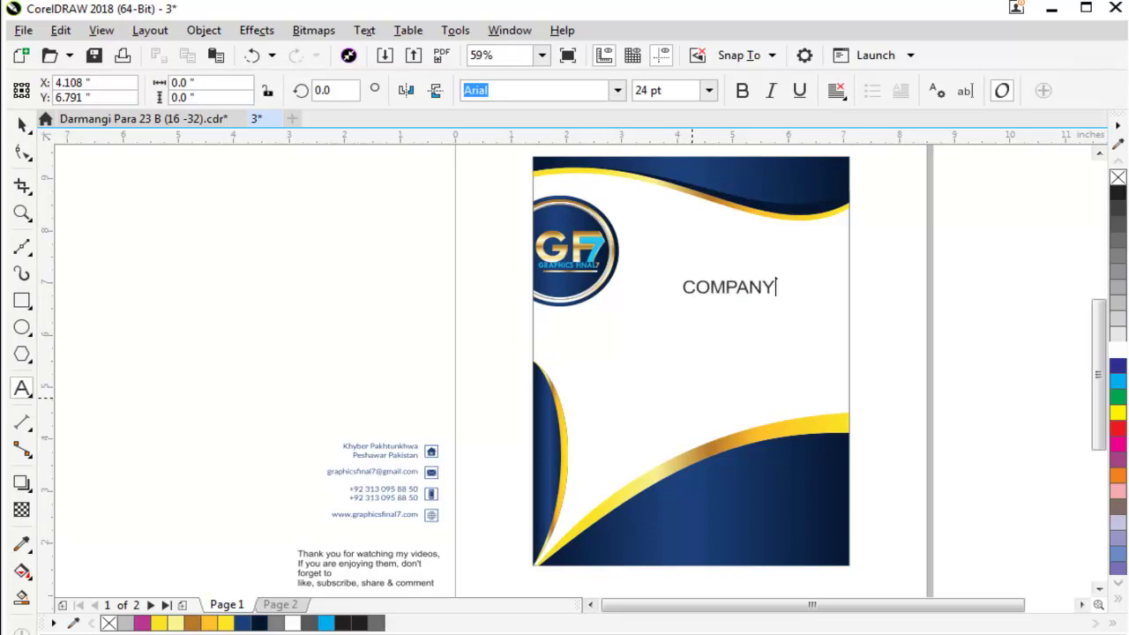
{"action": "key", "text": "Escape"}
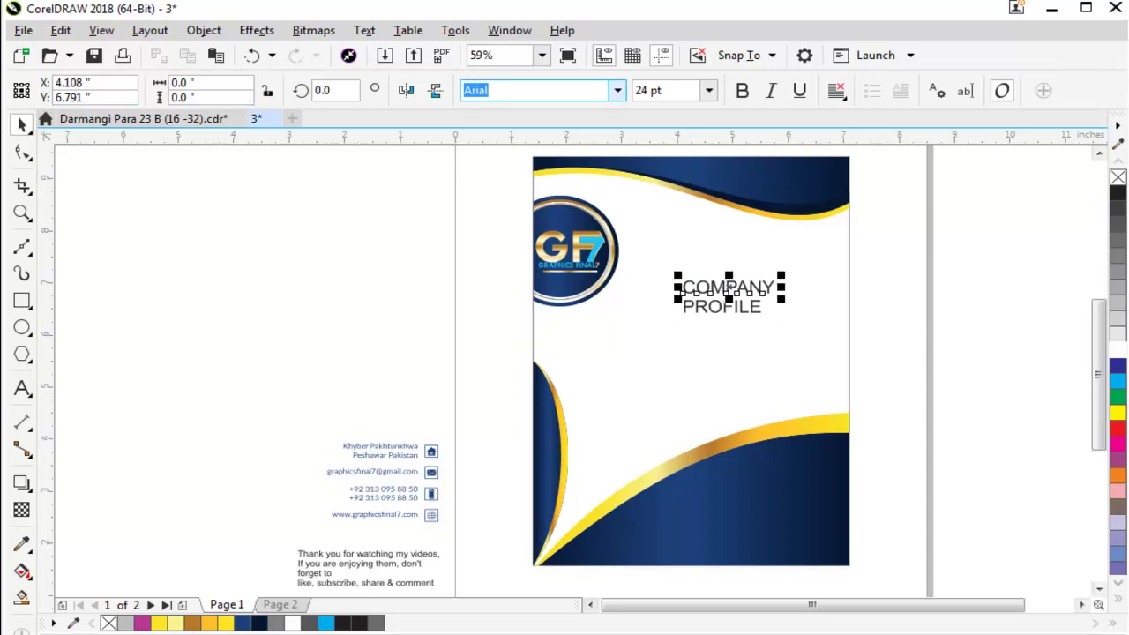
Step: Set the font of the COMPANY text to Myriad Arabic and select the PROFILE text
{"action": "left_click", "coordinate": [618, 90]}
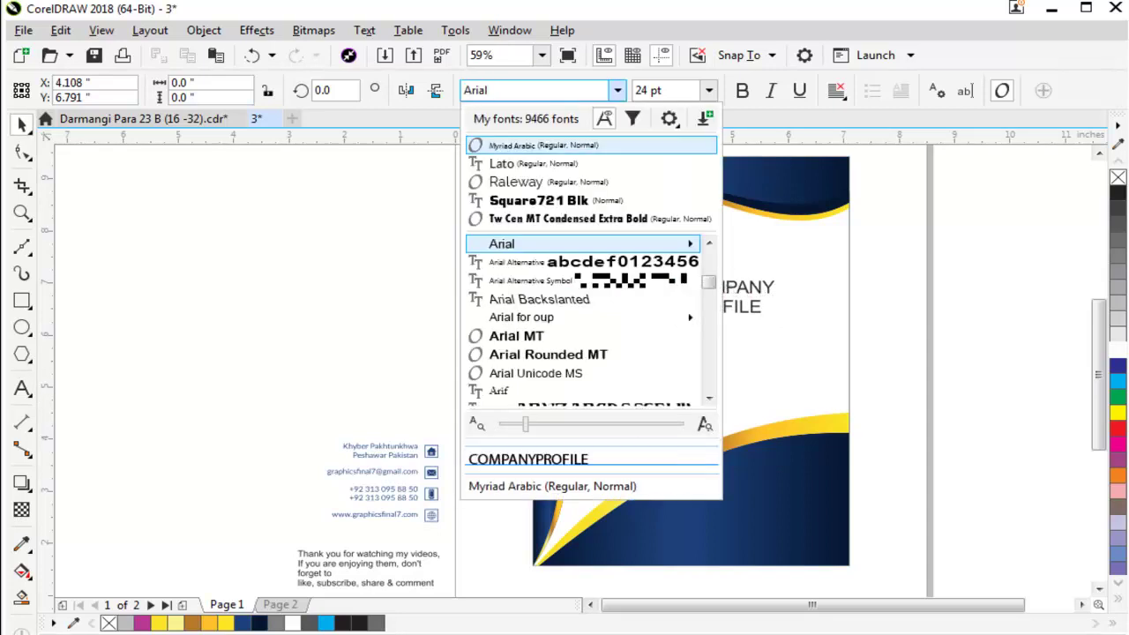
{"action": "key", "text": "Up"}
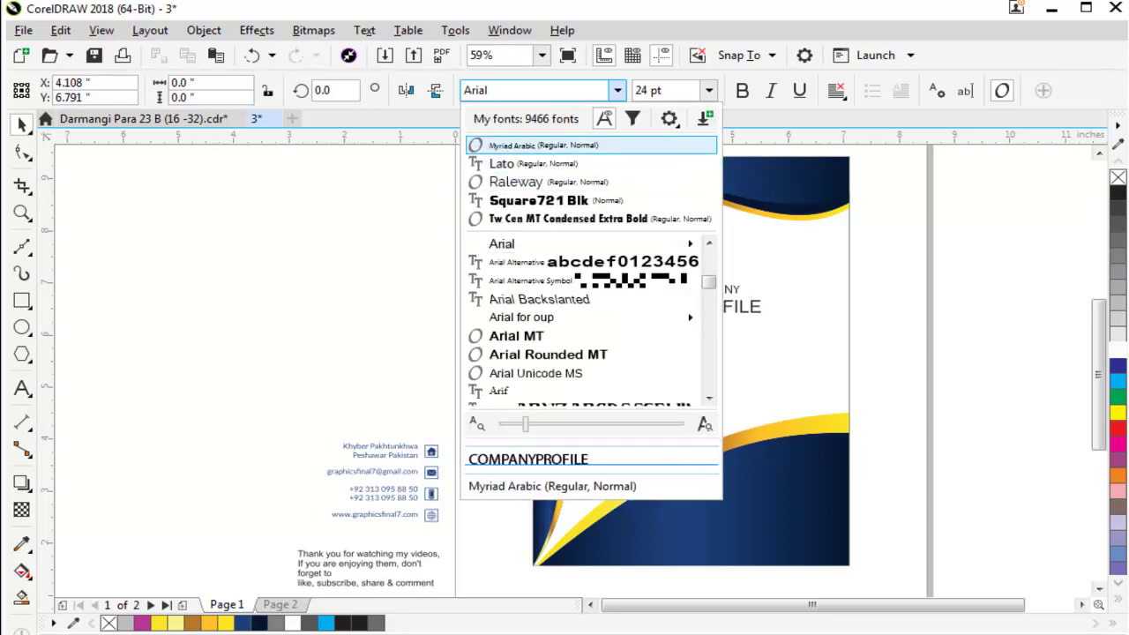
{"action": "key", "text": "Return"}
{"action": "left_click", "coordinate": [722, 306]}
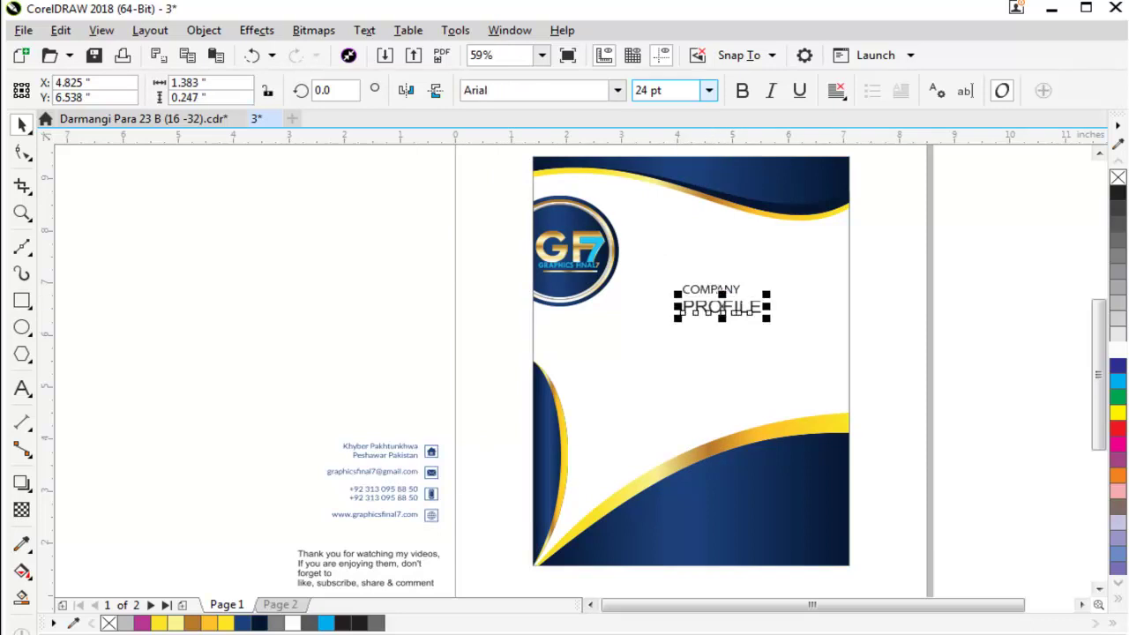
Step: Set the PROFILE text to bold Myriad Arabic
{"action": "left_click", "coordinate": [618, 90]}
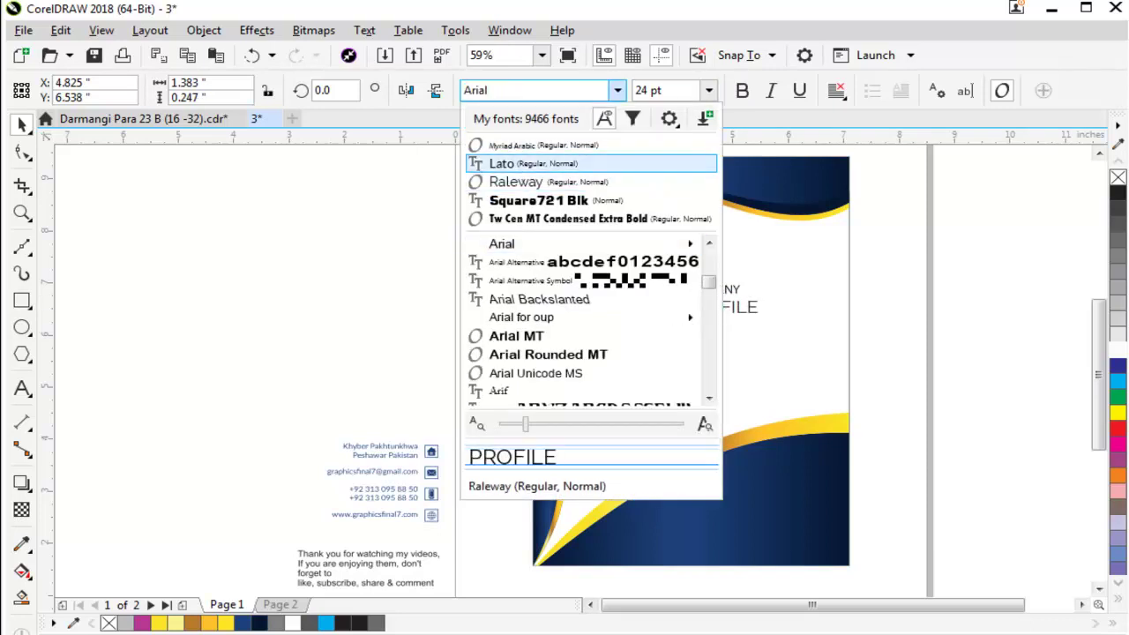
{"action": "left_click", "coordinate": [555, 143]}
{"action": "left_click", "coordinate": [742, 90]}
Step: Fill both the PROFILE and COMPANY text lines with navy blue
{"action": "scroll", "coordinate": [787, 217], "scroll_direction": "up", "scroll_amount": 2}
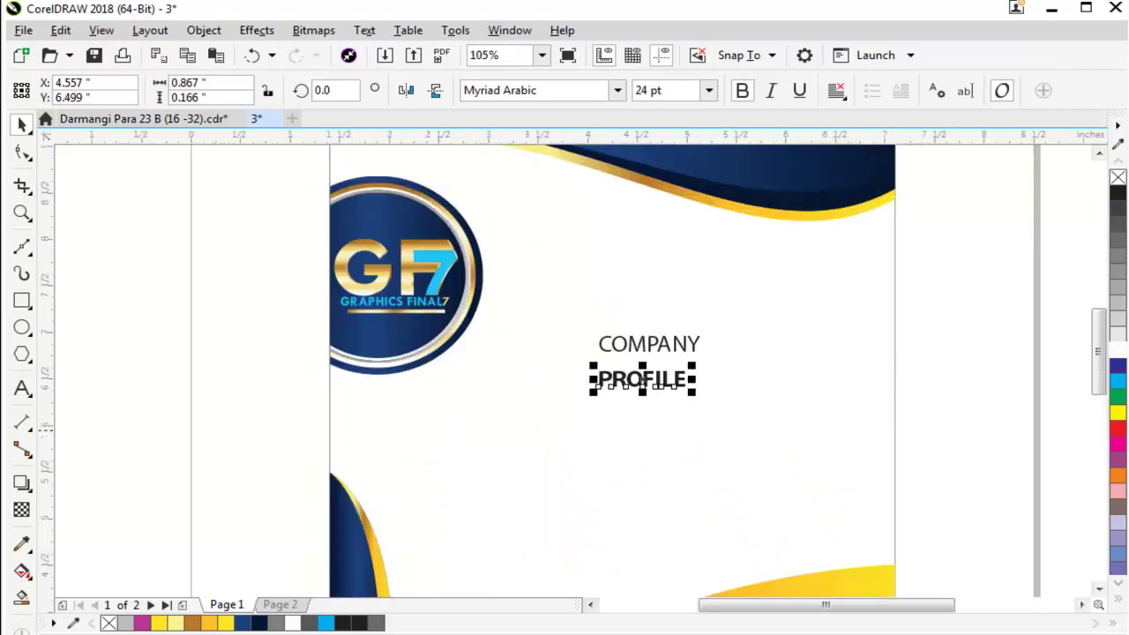
{"action": "left_click", "coordinate": [242, 623]}
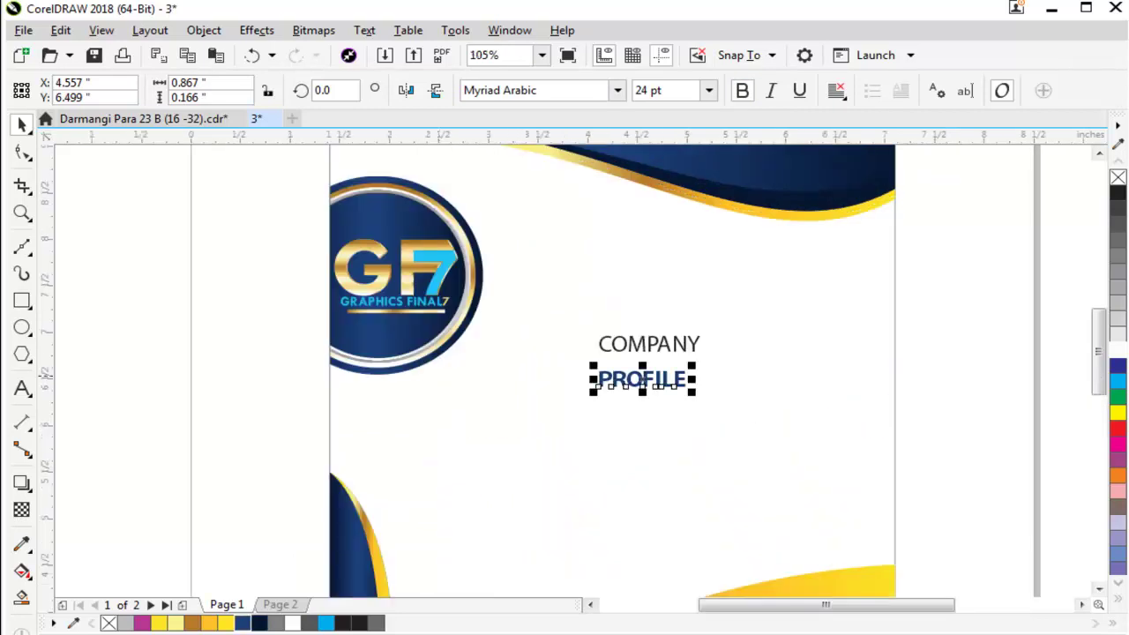
{"action": "left_click", "coordinate": [663, 344]}
{"action": "left_click", "coordinate": [671, 424]}
{"action": "left_click", "coordinate": [679, 378]}
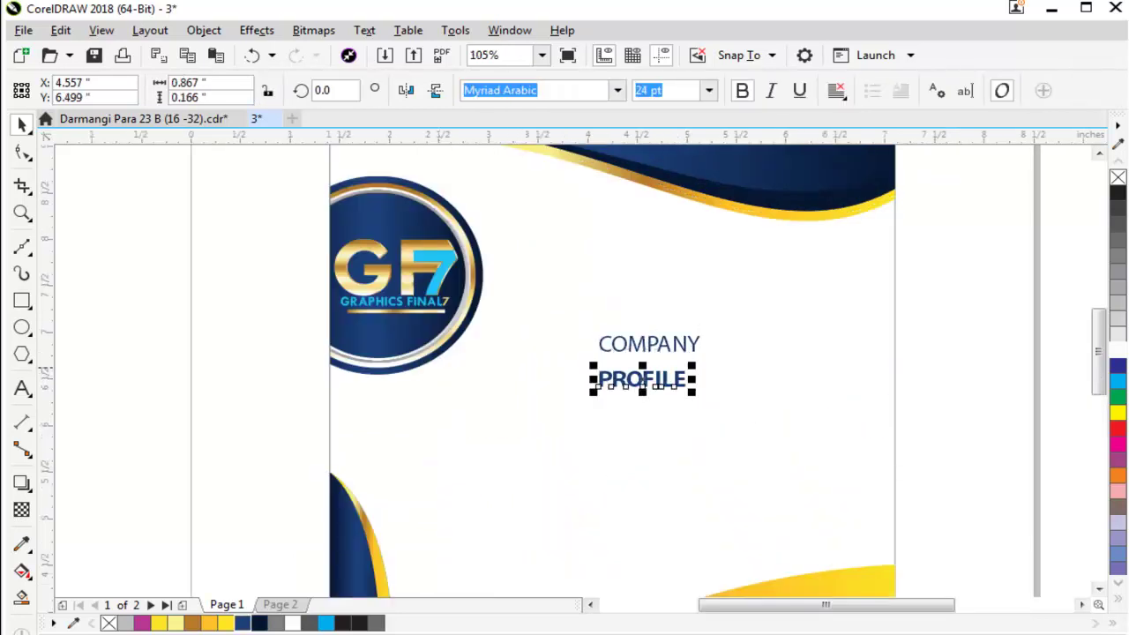
Step: Enlarge the PROFILE text to about 38.7 pt so it is wider than COMPANY
{"action": "left_click_drag", "start_coordinate": [692, 363], "coordinate": [743, 356]}
{"action": "key", "text": "ctrl+z"}
{"action": "key", "text": "ctrl+shift+z"}
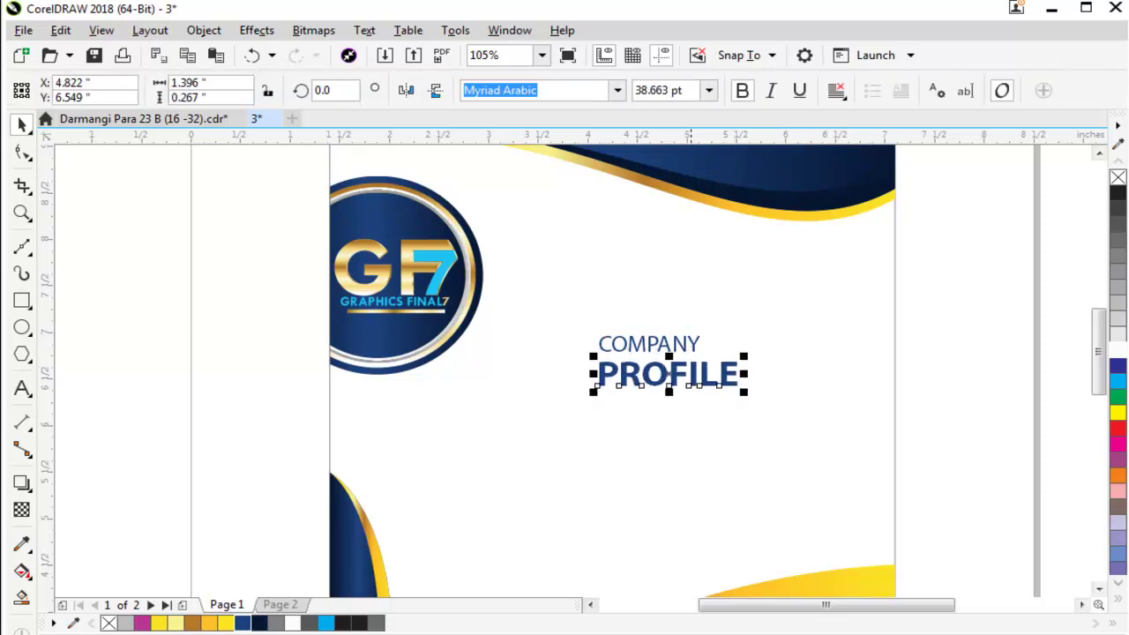
Step: Group COMPANY and PROFILE, scale the group to about 2.34 × 0.83 in and raise it beside the logo
{"action": "left_click_drag", "start_coordinate": [970, 259], "coordinate": [582, 403]}
{"action": "key", "text": "ctrl+g"}
{"action": "left_click_drag", "start_coordinate": [749, 327], "coordinate": [830, 303]}
{"action": "left_click_drag", "start_coordinate": [697, 353], "coordinate": [697, 315]}
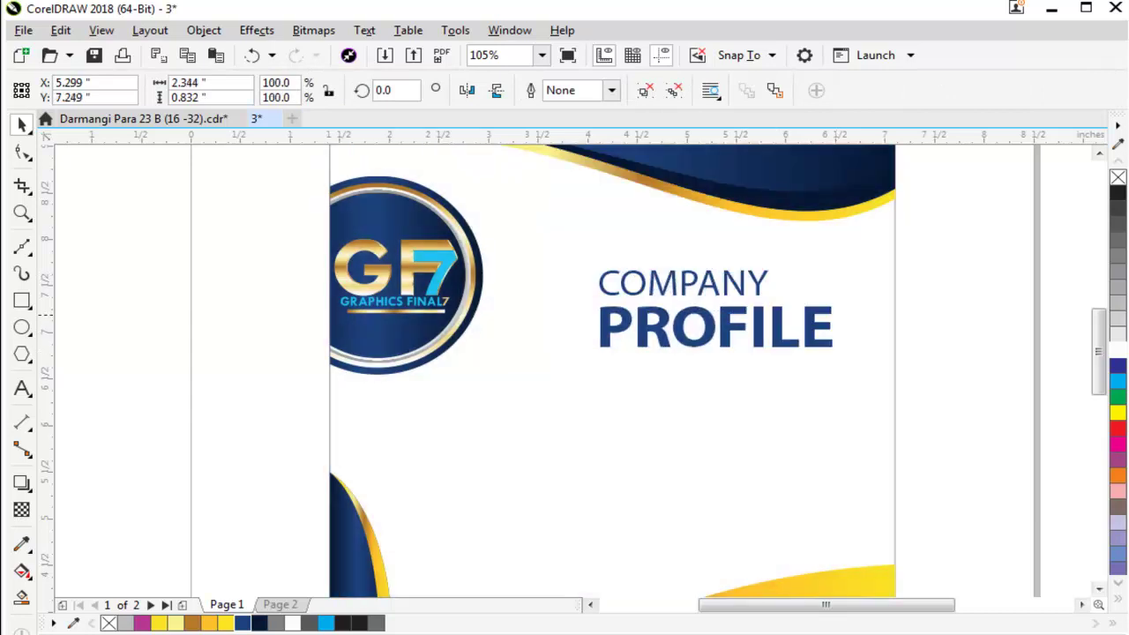
Step: Duplicate the title into the white area below the logo and delete the COMPANY line from the copy
{"action": "scroll", "coordinate": [788, 219], "scroll_direction": "down", "scroll_amount": 3}
{"action": "left_click_drag", "start_coordinate": [744, 271], "coordinate": [636, 352]}
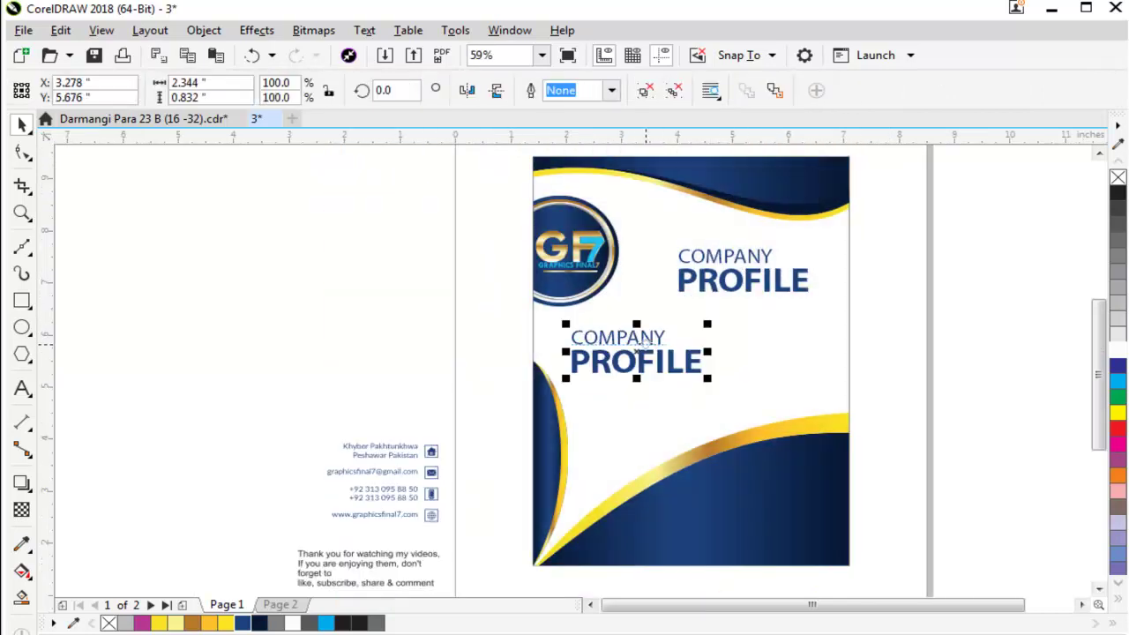
{"action": "key", "text": "Delete"}
Step: Replace the copied PROFILE text with GRAPHICS FINAL 7 on two lines
{"action": "double_click", "coordinate": [635, 360]}
{"action": "double_click", "coordinate": [637, 362]}
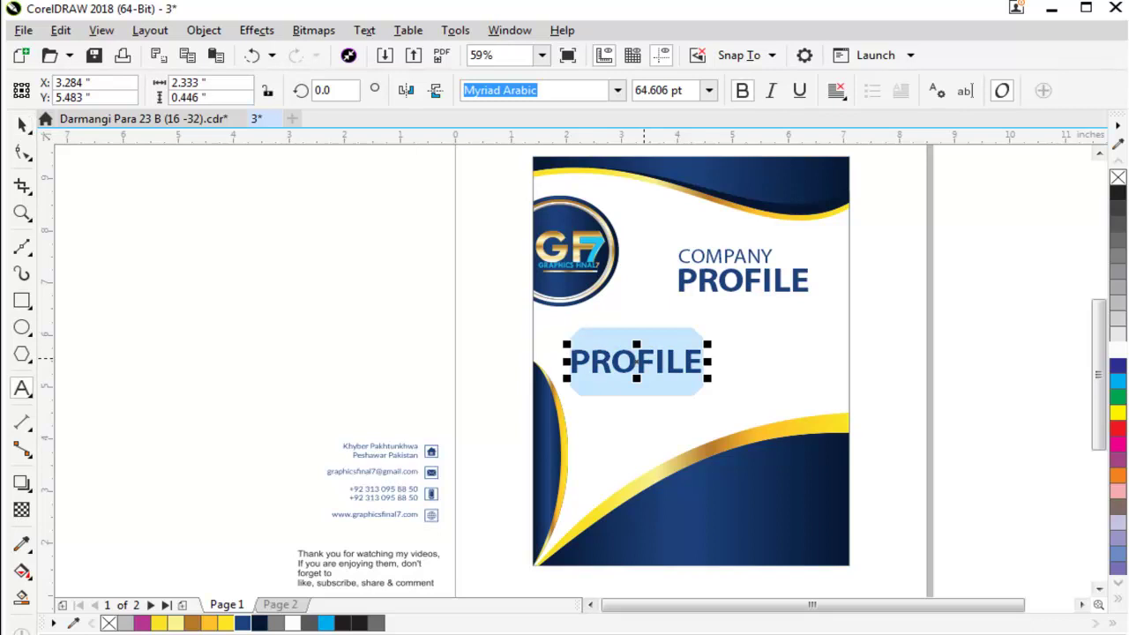
{"action": "type", "text": "GRAPHICS "}
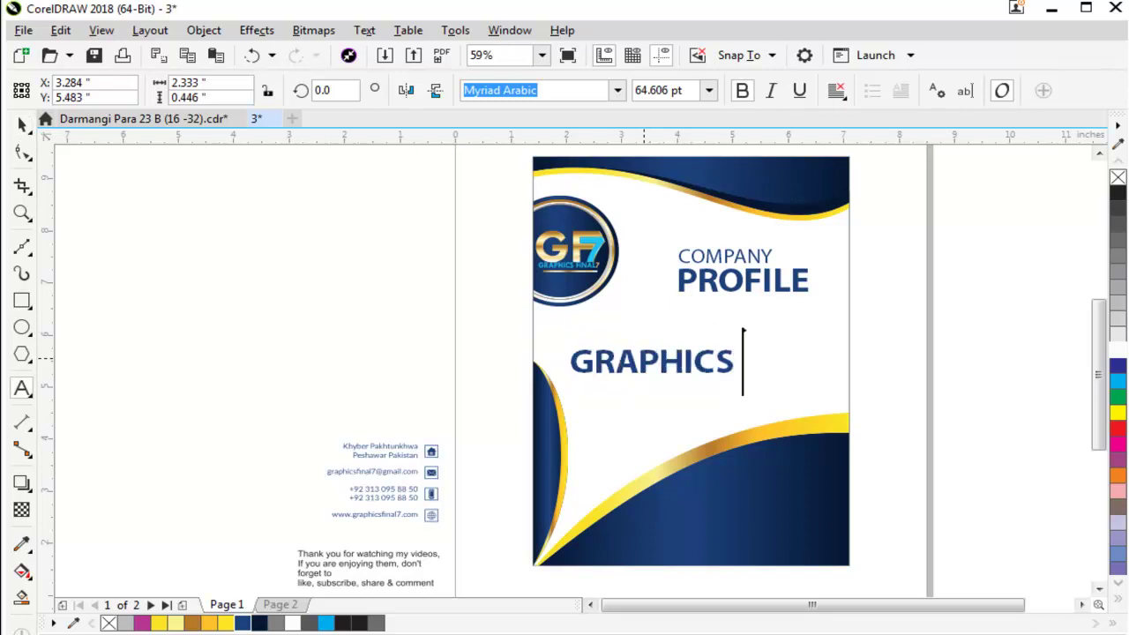
{"action": "type", "text": "FINAL"}
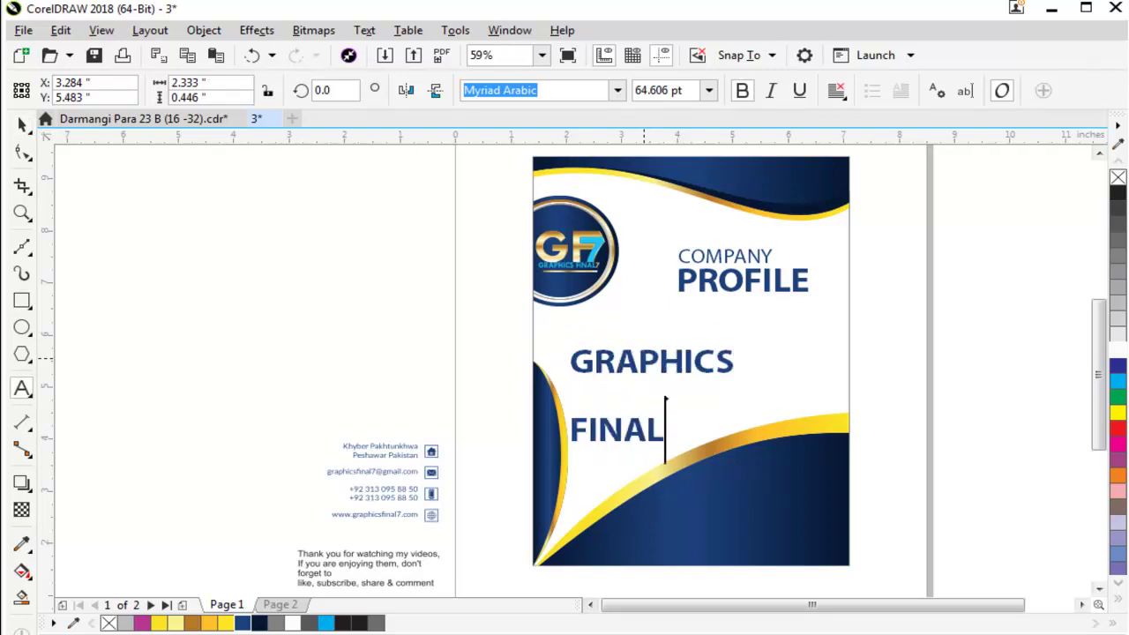
{"action": "type", "text": " 7"}
{"action": "key", "text": "Escape"}
Step: Tighten the line spacing between GRAPHICS and FINAL 7 with the Shape tool
{"action": "key", "text": "F10"}
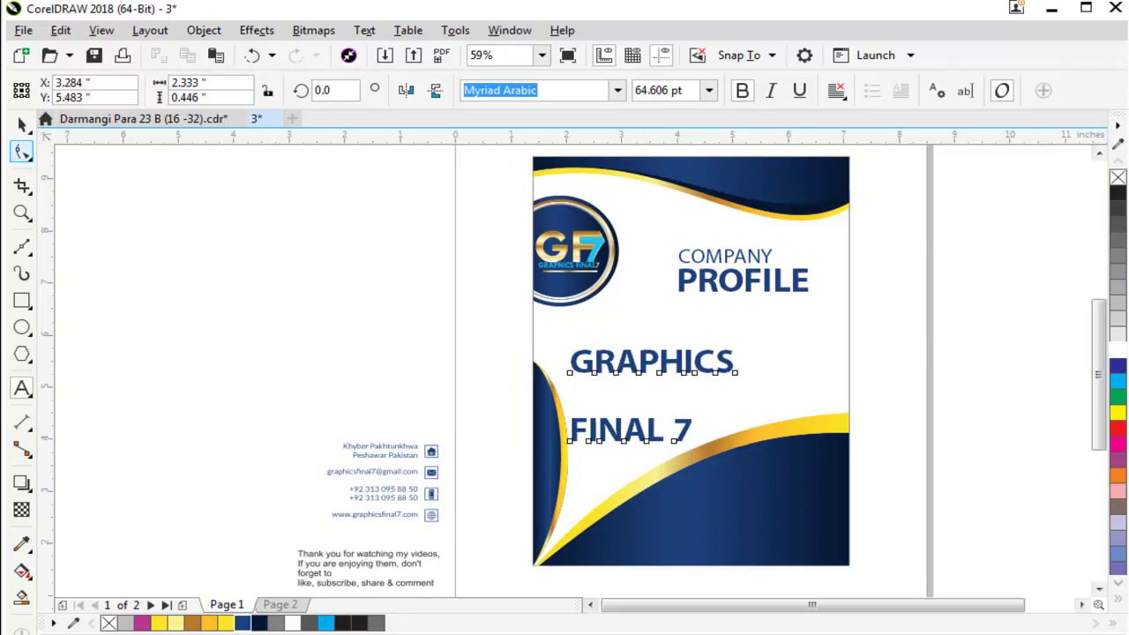
{"action": "left_click_drag", "start_coordinate": [563, 448], "coordinate": [631, 364]}
{"action": "key", "text": "space"}
{"action": "key", "text": "Escape"}
Step: Copy the COMPANY text, change it to EASY WAY TO LEARN and scale it down directly beneath FINAL 7
{"action": "left_click_drag", "start_coordinate": [741, 274], "coordinate": [648, 437]}
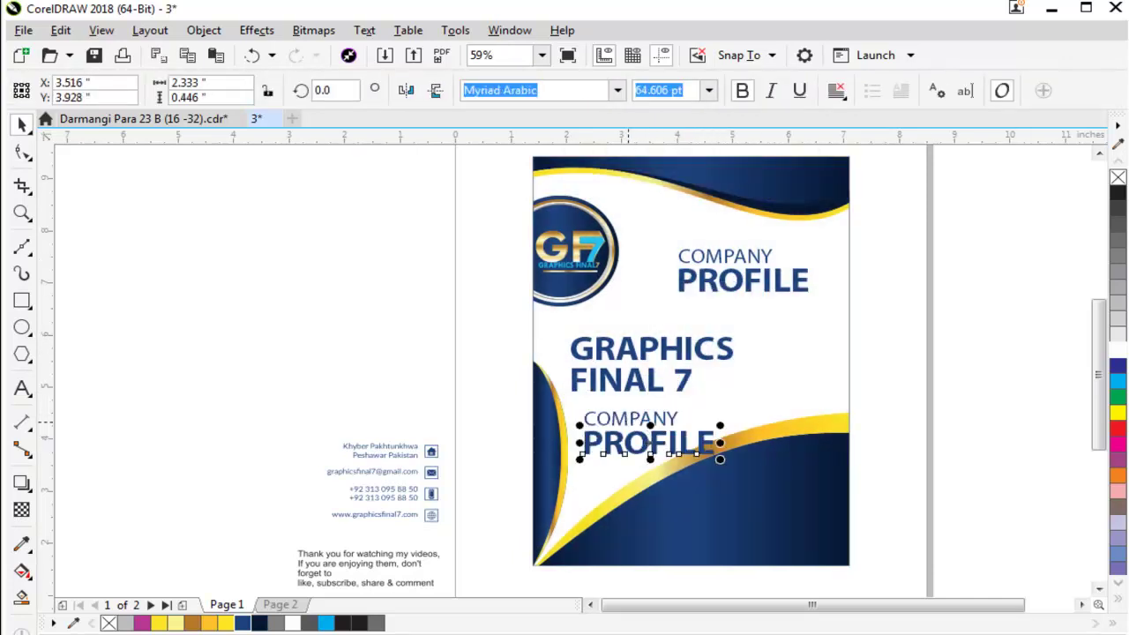
{"action": "double_click", "coordinate": [629, 418]}
{"action": "double_click", "coordinate": [630, 418]}
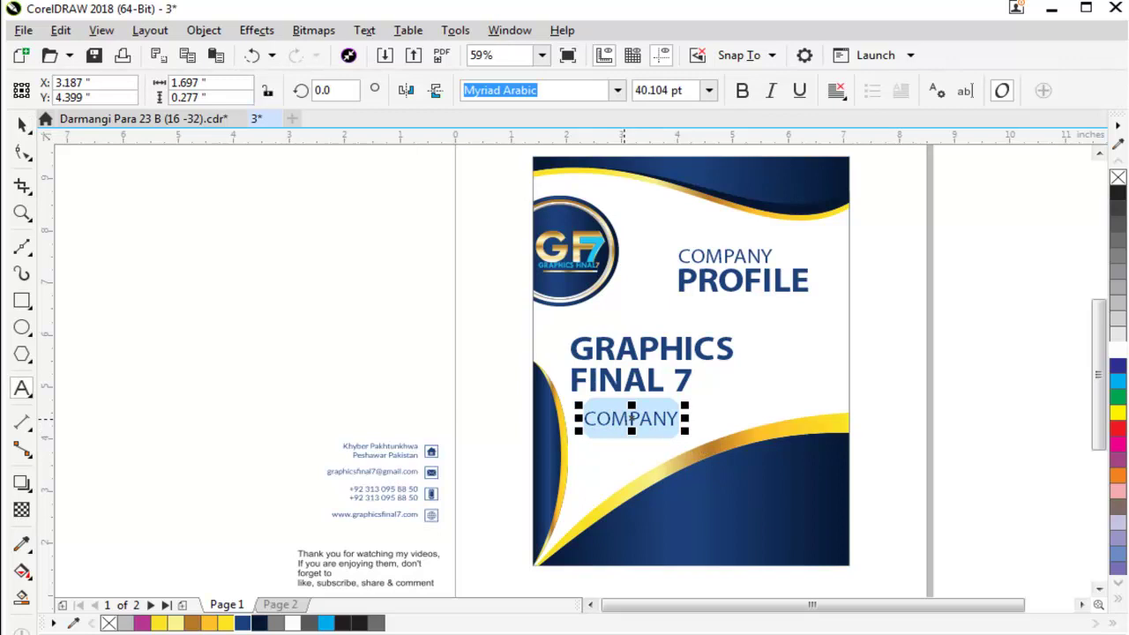
{"action": "type", "text": "EASY"}
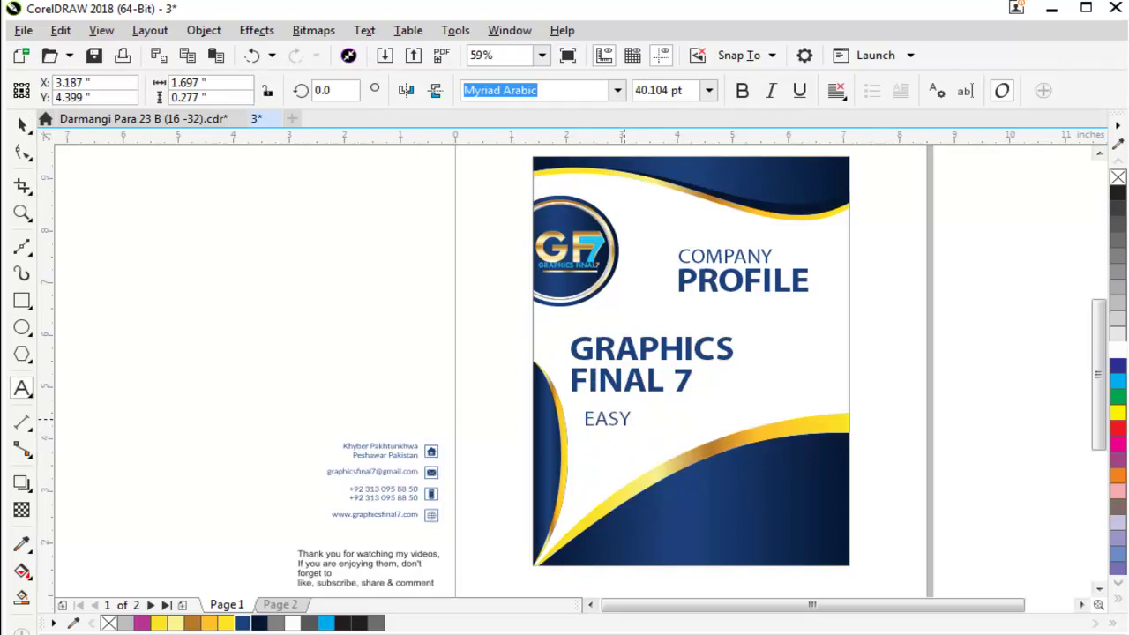
{"action": "type", "text": " WAY TO LEARN"}
{"action": "key", "text": "ctrl+space"}
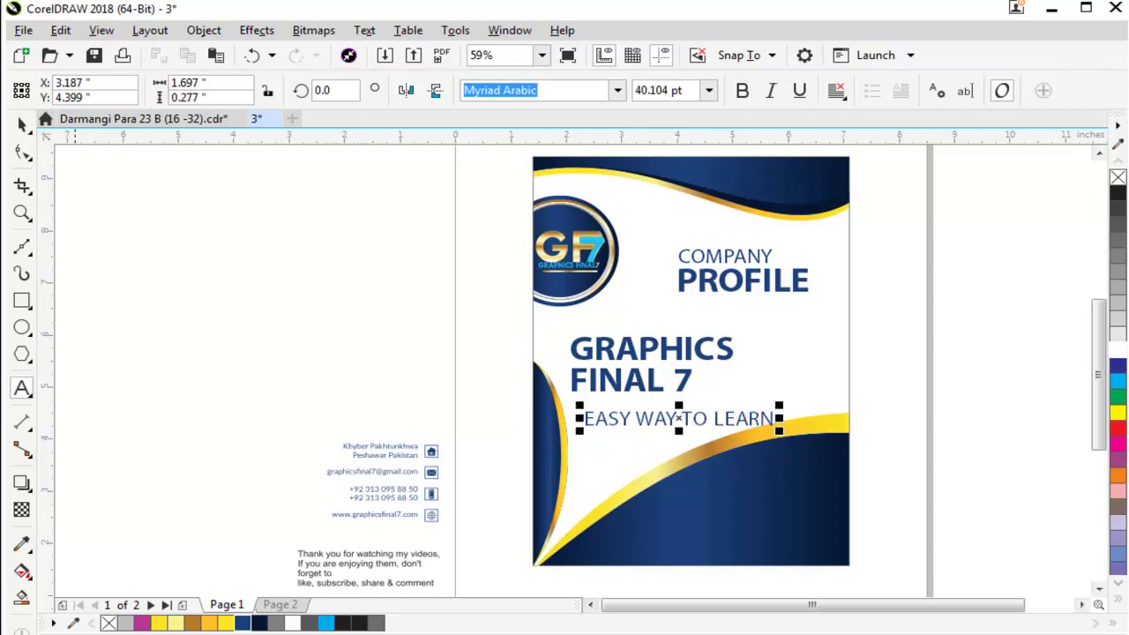
{"action": "left_click_drag", "start_coordinate": [776, 425], "coordinate": [685, 403]}
{"action": "key", "text": "Escape"}
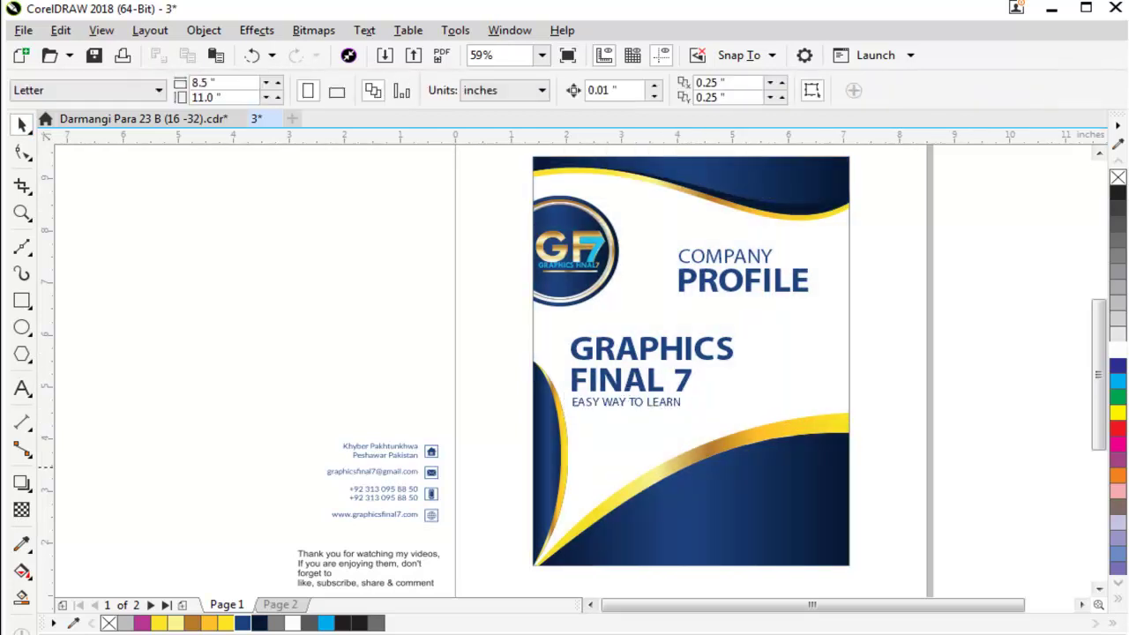
Step: Move the contact details block with its icons onto the lower navy area and make it white
{"action": "left_click", "coordinate": [431, 451]}
{"action": "left_click_drag", "start_coordinate": [314, 398], "coordinate": [354, 455]}
{"action": "left_click_drag", "start_coordinate": [451, 528], "coordinate": [822, 539]}
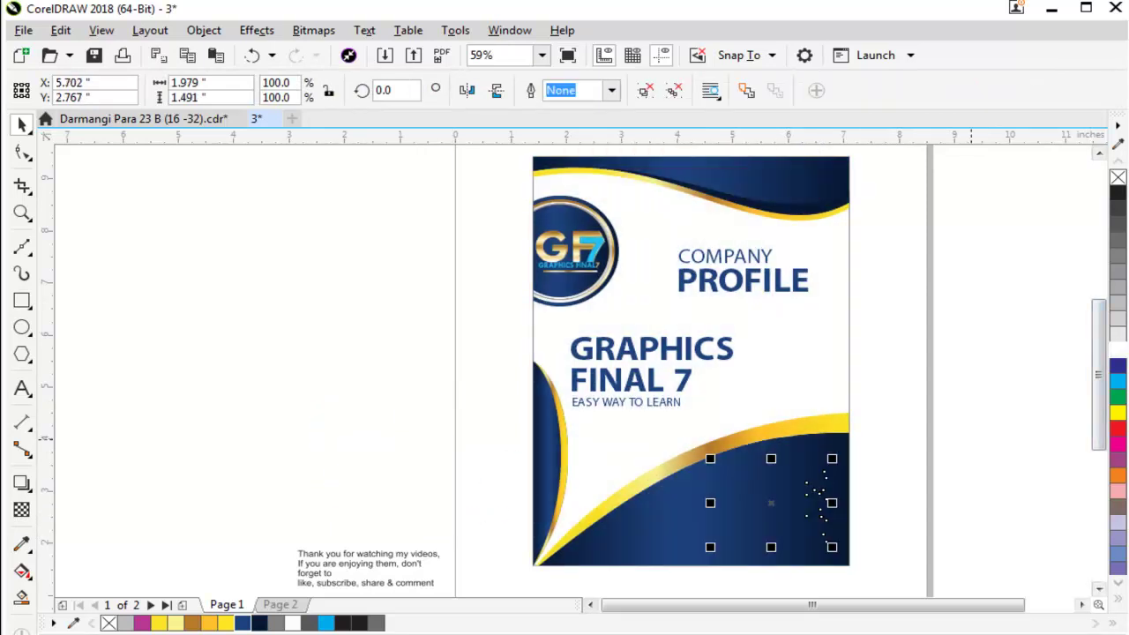
{"action": "key", "text": "Escape"}
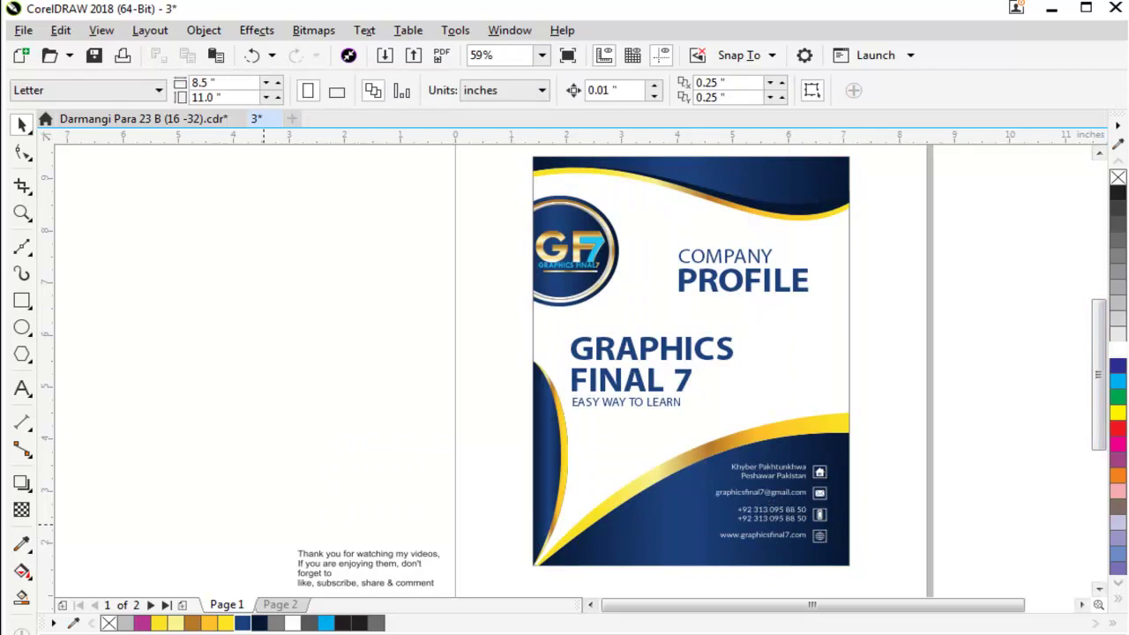
Step: Place the thank-you text on the lower navy area in white, scaled to about 1.94 in wide
{"action": "scroll", "coordinate": [418, 529], "scroll_direction": "down", "scroll_amount": 1}
{"action": "left_click_drag", "start_coordinate": [422, 531], "coordinate": [720, 531]}
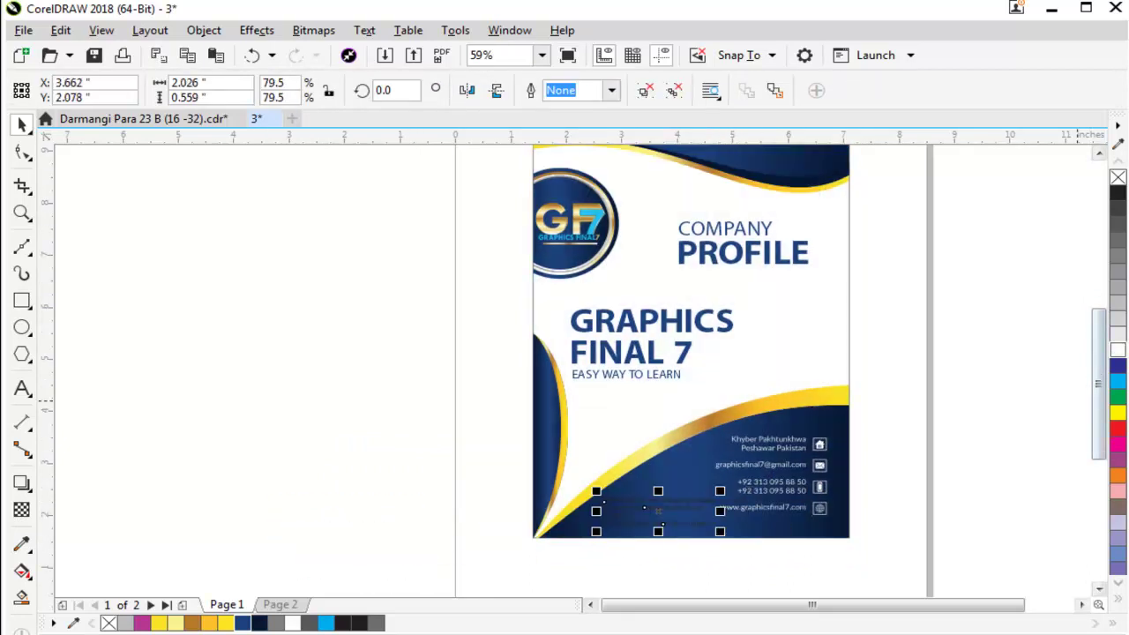
{"action": "scroll", "coordinate": [644, 507], "scroll_direction": "up", "scroll_amount": 3}
{"action": "left_click_drag", "start_coordinate": [596, 425], "coordinate": [583, 413]}
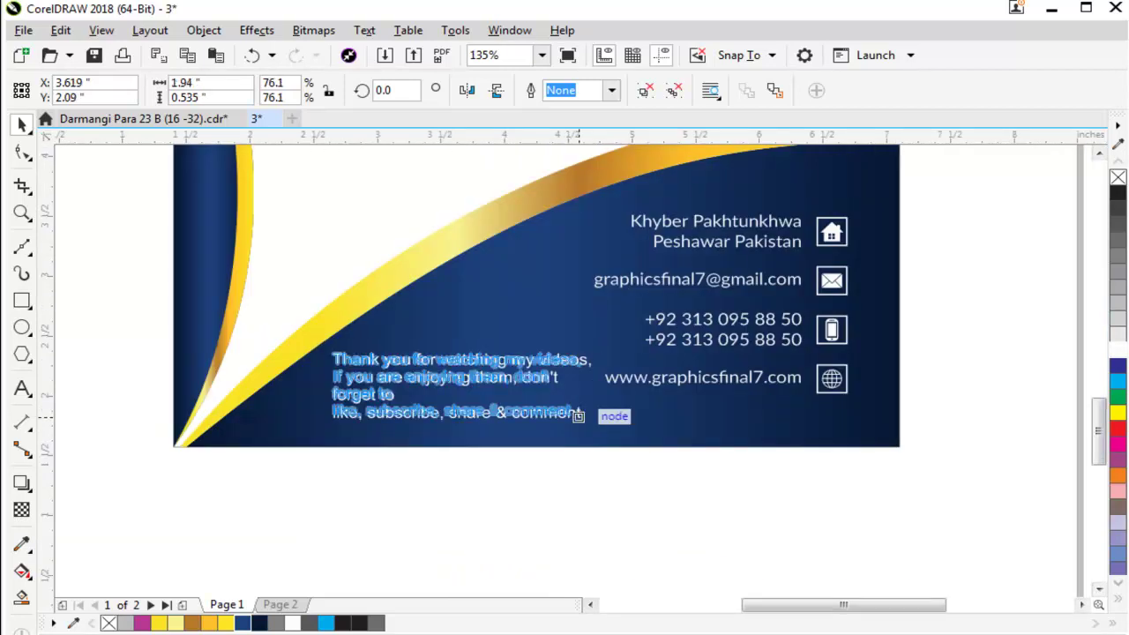
{"action": "key", "text": "Escape"}
Step: Shrink the contact details block to about 1.85 × 1.4 in and bottom-align the thank-you text with it
{"action": "left_click", "coordinate": [832, 280]}
{"action": "left_click_drag", "start_coordinate": [832, 280], "coordinate": [844, 294]}
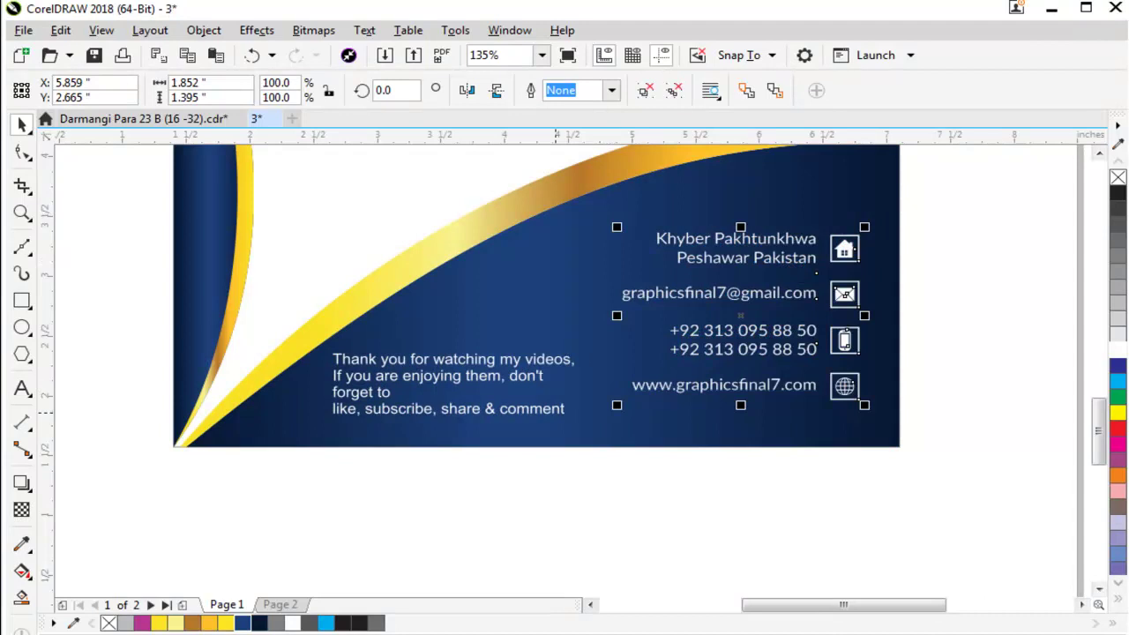
{"action": "left_click", "coordinate": [422, 376]}
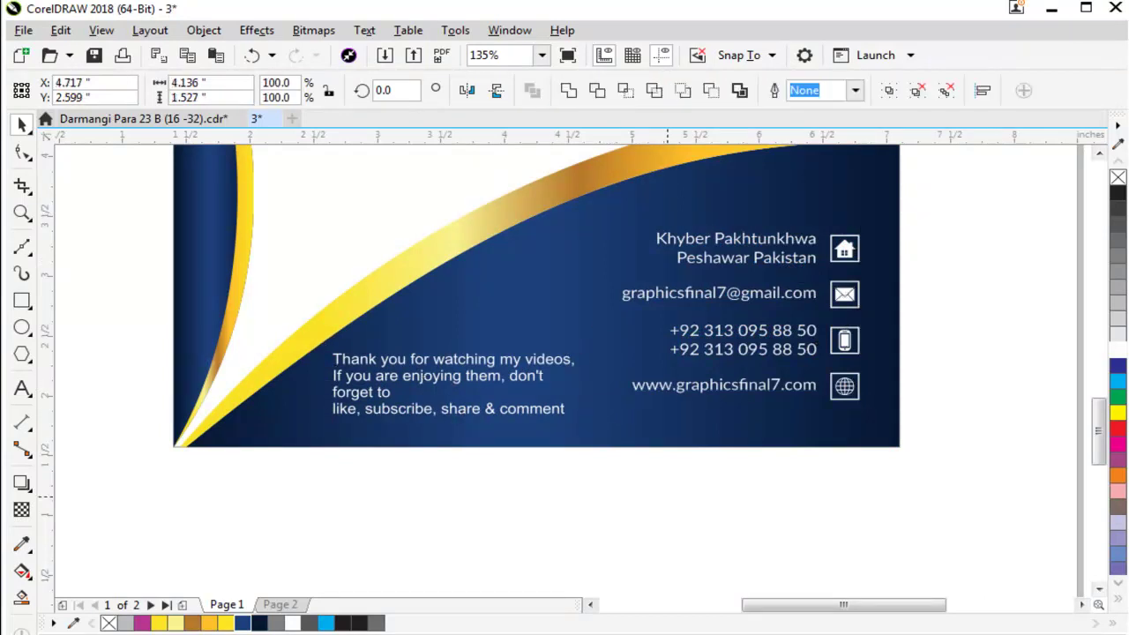
{"action": "key", "text": "b"}
{"action": "key", "text": "Escape"}
Step: Lower the contact details and thank-you text slightly and nudge both a little to the right
{"action": "left_click_drag", "start_coordinate": [657, 386], "coordinate": [658, 385]}
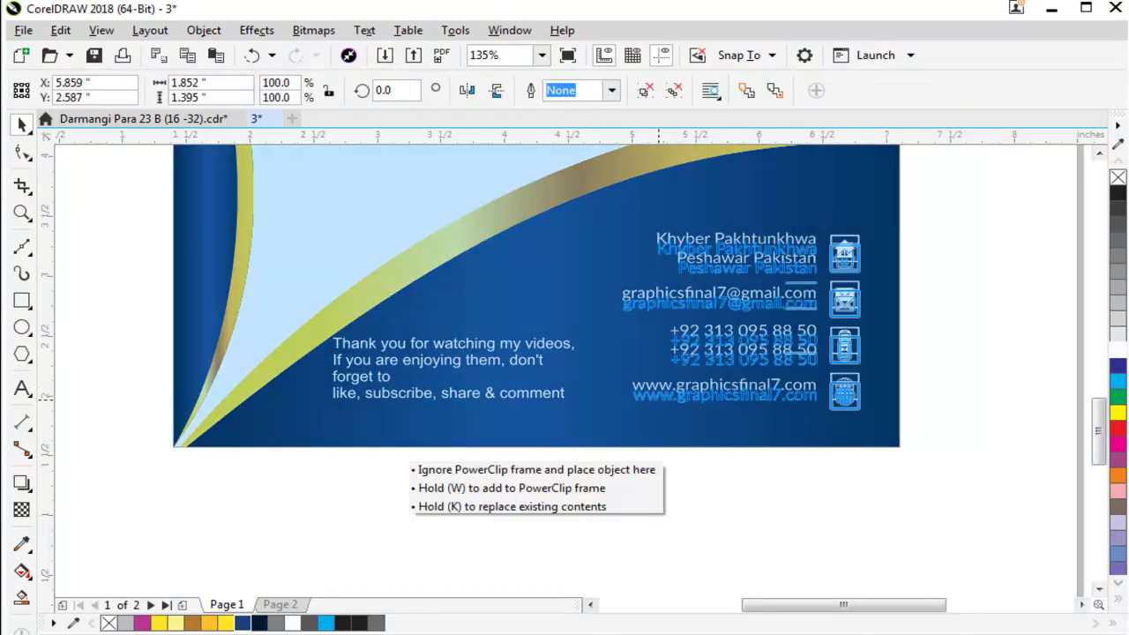
{"action": "key", "text": "Escape"}
{"action": "key", "text": "shift+F4"}
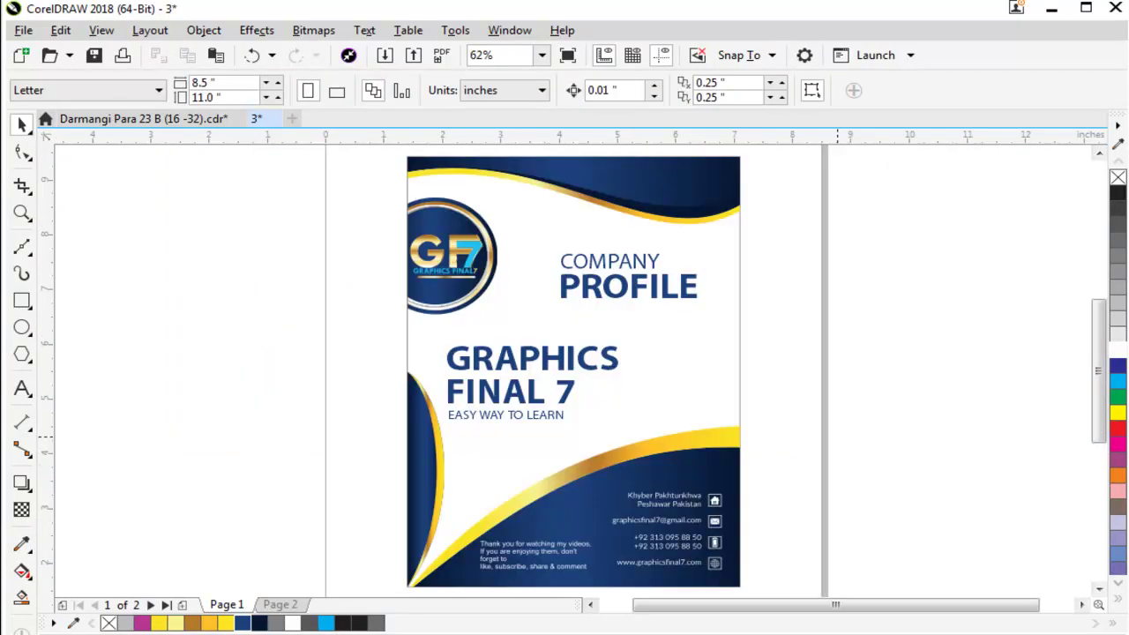
{"action": "left_click_drag", "start_coordinate": [711, 508], "coordinate": [467, 609]}
{"action": "key", "text": "Right"}
{"action": "key", "text": "Right"}
{"action": "key", "text": "Right"}
{"action": "key", "text": "Right"}
{"action": "key", "text": "Escape"}
Step: Add a drop shadow with opacity 50 and feathering 15 to the large bottom gold and navy curves
{"action": "left_click", "coordinate": [721, 448]}
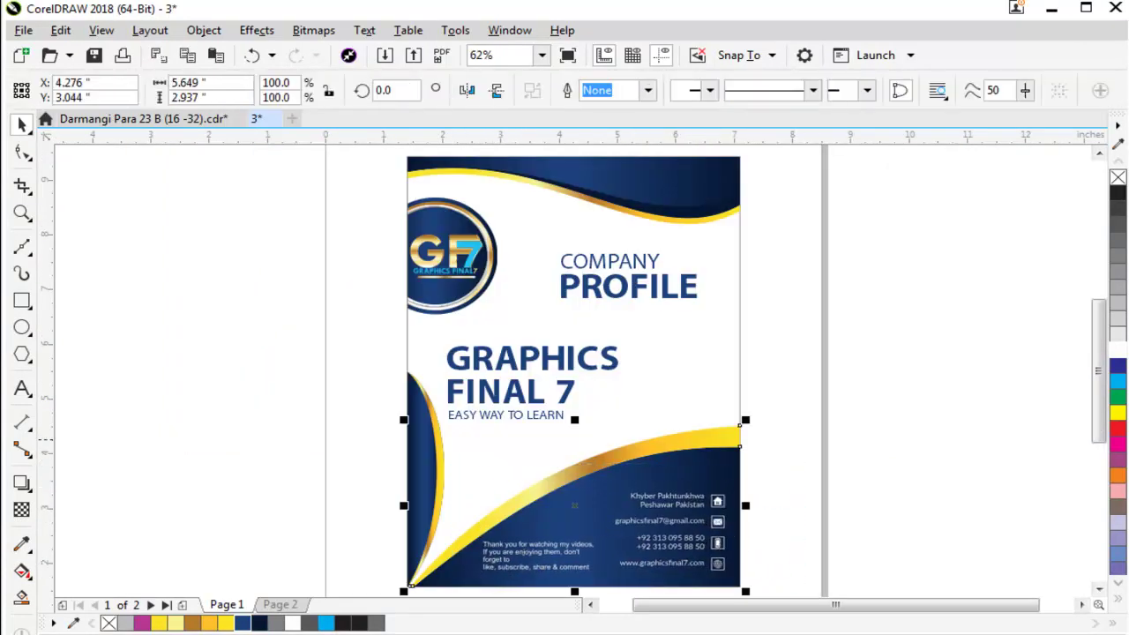
{"action": "left_click_drag", "start_coordinate": [721, 448], "coordinate": [791, 448]}
{"action": "key", "text": "ctrl+z"}
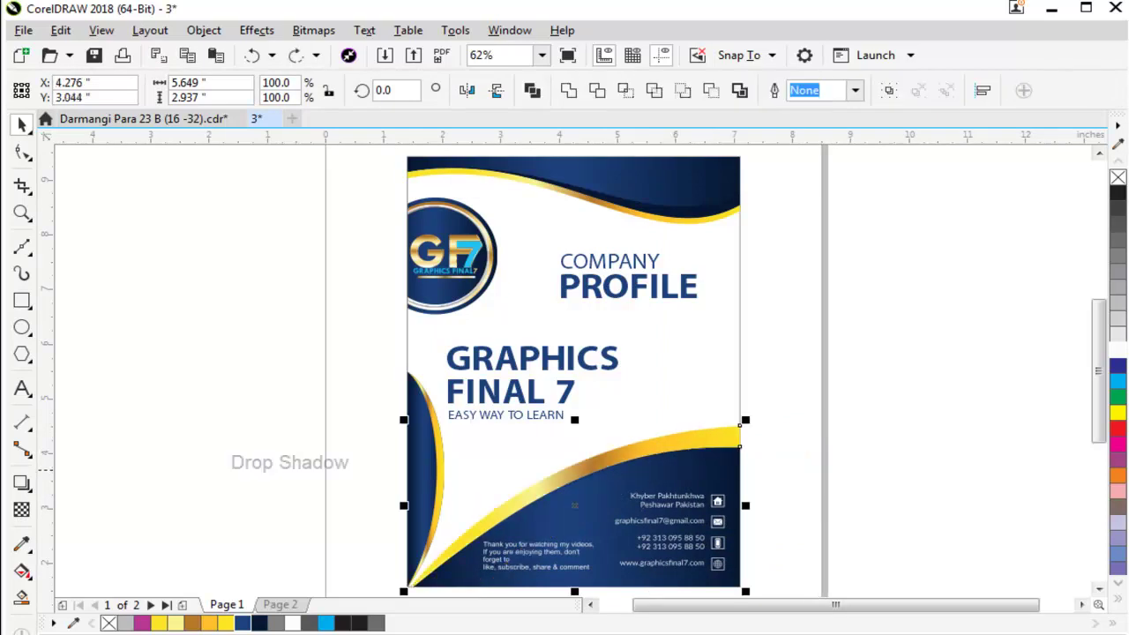
{"action": "left_click", "coordinate": [22, 482]}
{"action": "left_click_drag", "start_coordinate": [575, 506], "coordinate": [739, 505]}
{"action": "key", "text": "space"}
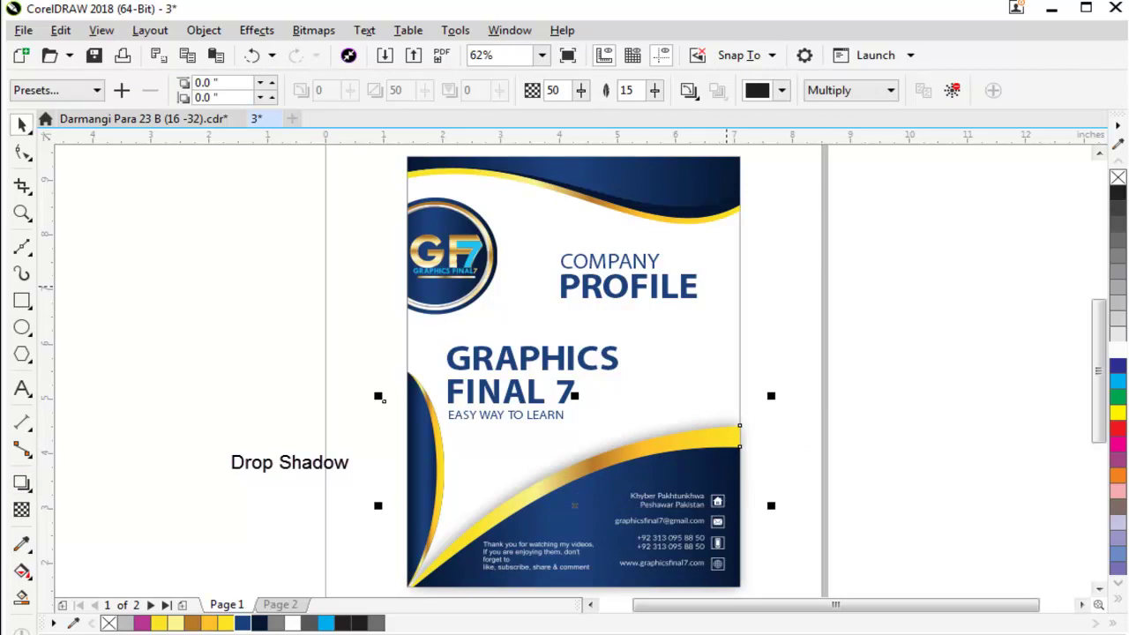
Step: Add a drop shadow with feathering 15 to the top gold and navy curves and increase its opacity
{"action": "left_click", "coordinate": [670, 194]}
{"action": "left_click", "coordinate": [595, 203]}
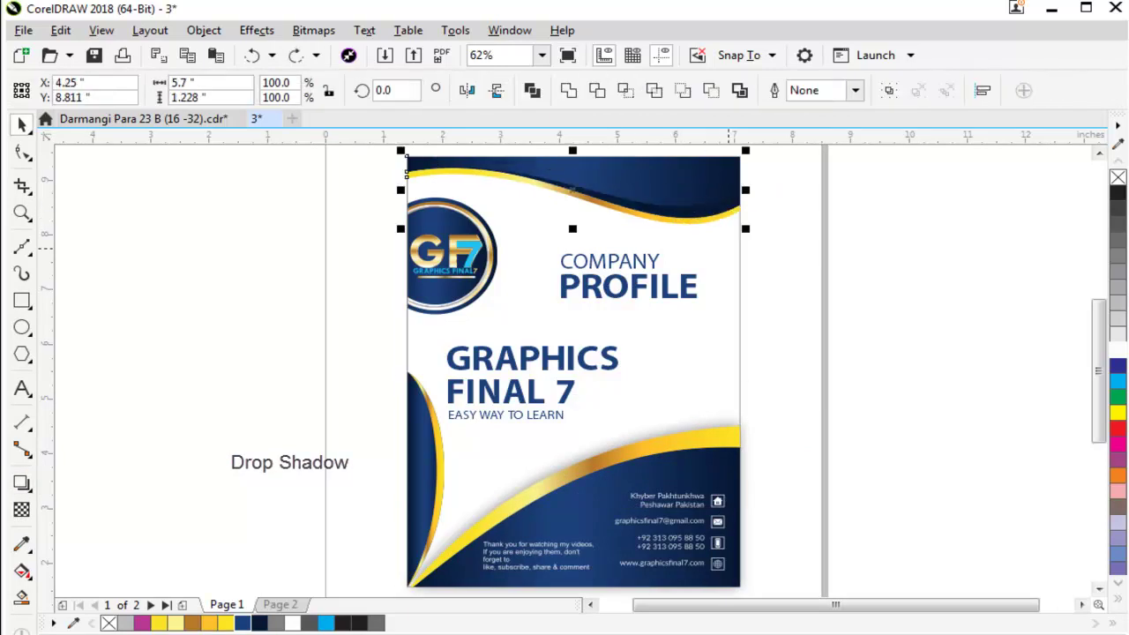
{"action": "left_click", "coordinate": [22, 482]}
{"action": "left_click_drag", "start_coordinate": [573, 190], "coordinate": [740, 191]}
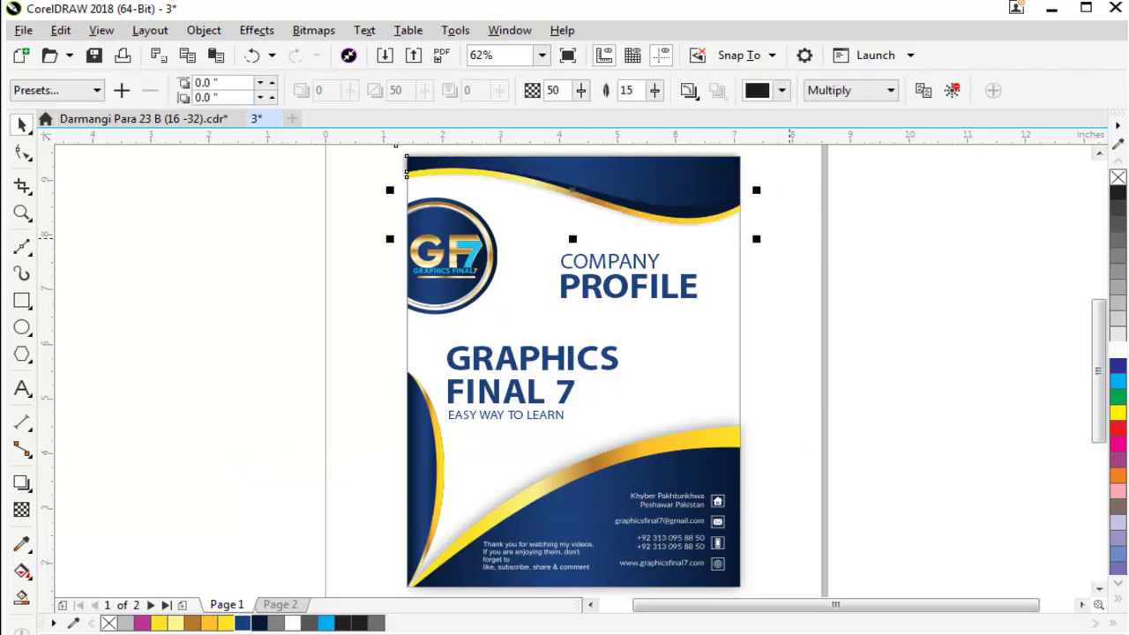
{"action": "left_click_drag", "start_coordinate": [654, 190], "coordinate": [680, 190]}
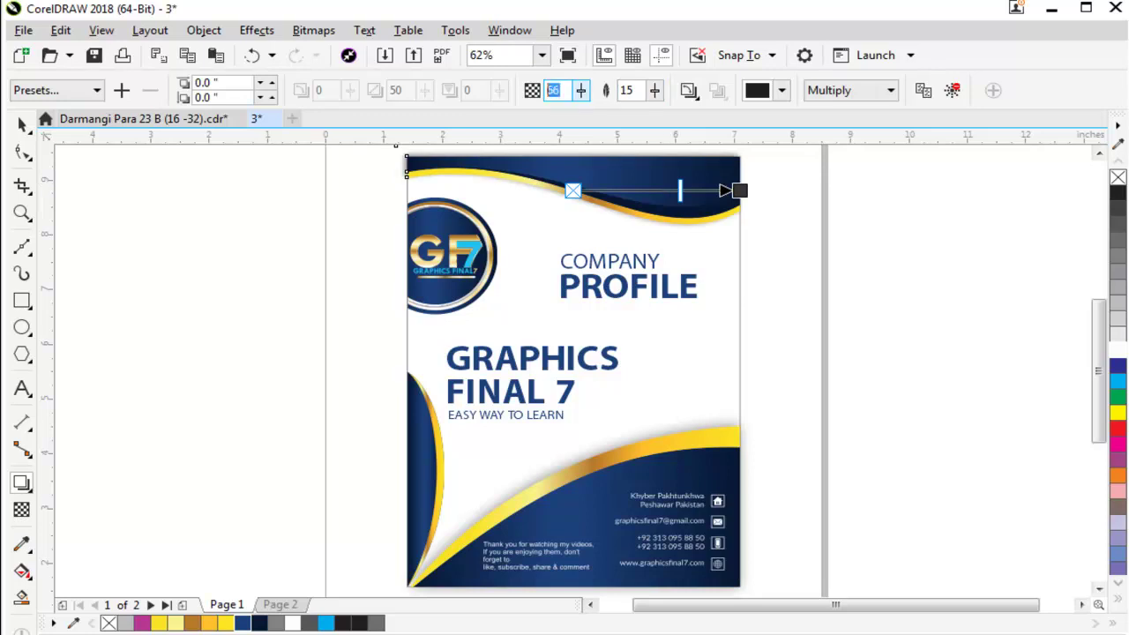
{"action": "key", "text": "Return"}
Step: Add a drop shadow to the small left gold and navy curves with opacity 80 and feathering 15
{"action": "left_click", "coordinate": [582, 511]}
{"action": "left_click_drag", "start_coordinate": [358, 345], "coordinate": [443, 462]}
{"action": "key", "text": "space"}
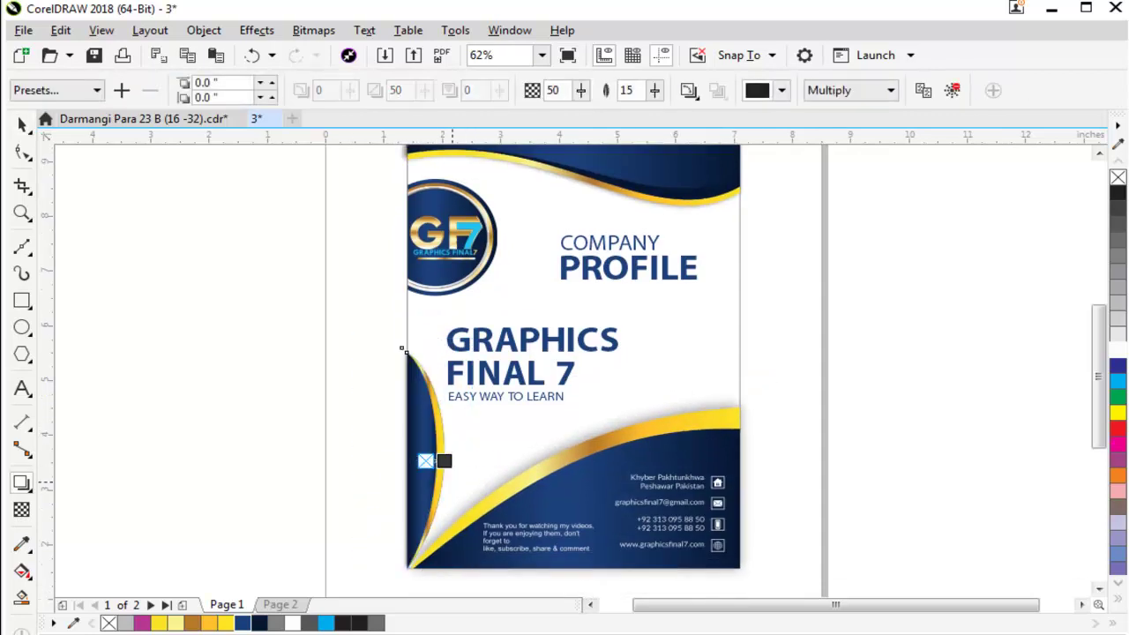
{"action": "key", "text": "space"}
{"action": "type", "text": "80"}
{"action": "key", "text": "Return"}
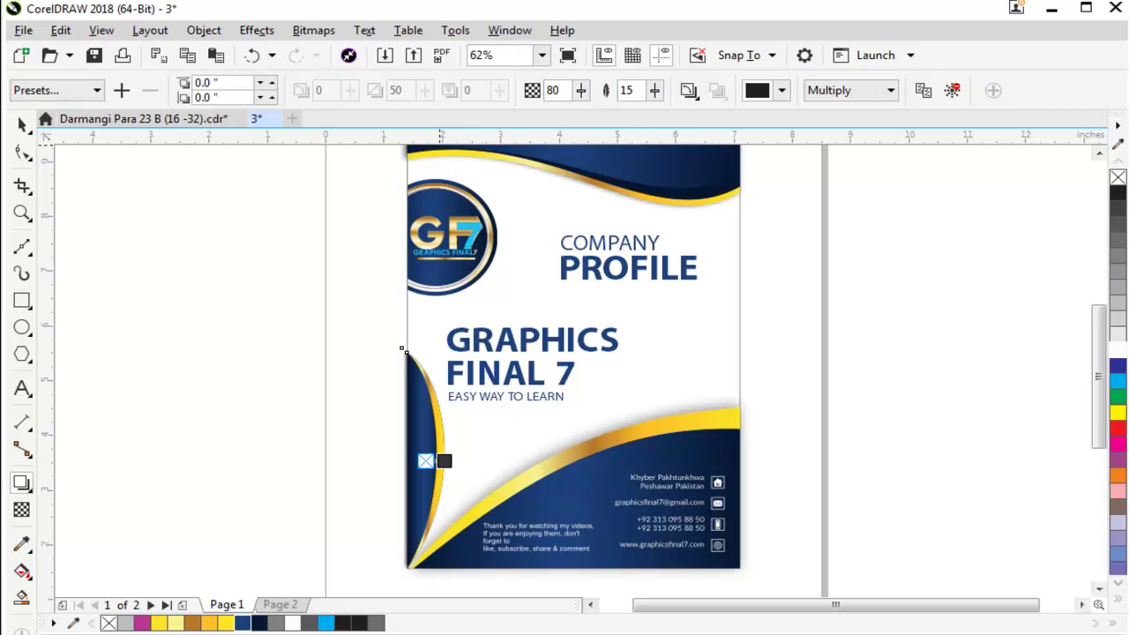
Step: Offset the left curves' drop shadow by about 0.051 in horizontally and 0.002 in vertically, with opacity 51
{"action": "scroll", "coordinate": [402, 350], "scroll_direction": "up", "scroll_amount": 4}
{"action": "mouse_move", "coordinate": [686, 482]}
{"action": "left_mouse_down"}
{"action": "mouse_move", "coordinate": [708, 481]}
{"action": "mouse_move", "coordinate": [693, 479]}
{"action": "left_mouse_up"}
{"action": "key", "text": "space"}
{"action": "key", "text": "shift+F4"}
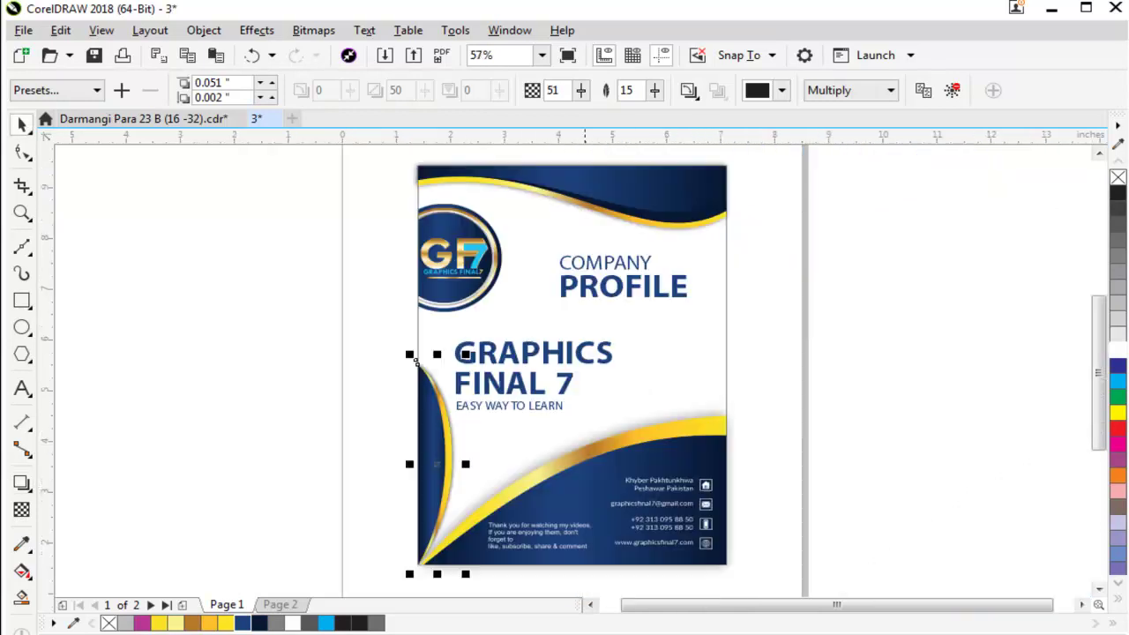
Step: PowerClip the shadowed top, left and bottom curves inside the 5.7 × 7.85 in page frame
{"action": "left_click", "coordinate": [416, 361]}
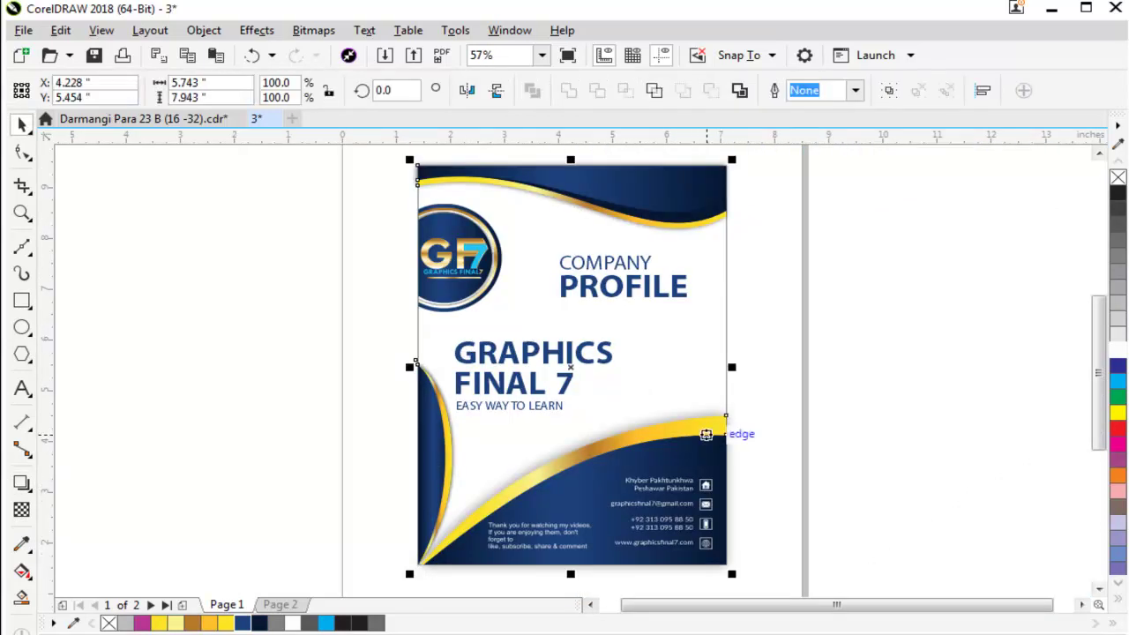
{"action": "left_click", "coordinate": [715, 432]}
{"action": "left_click", "coordinate": [726, 262]}
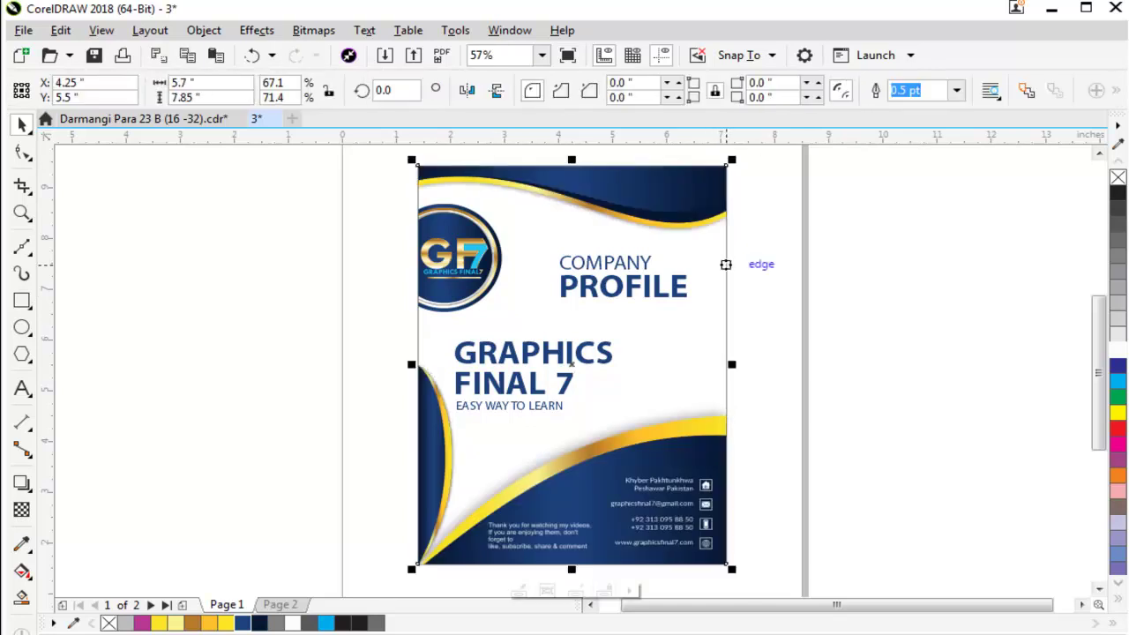
{"action": "key", "text": "Escape"}
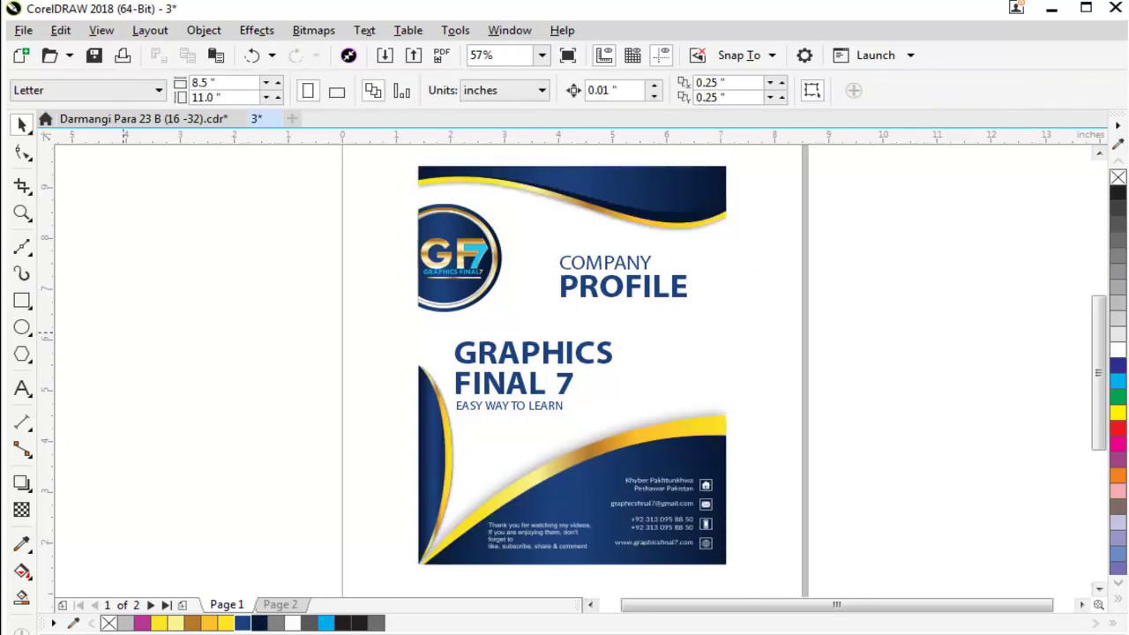
{"action": "double_click", "coordinate": [22, 300]}
{"action": "key", "text": "shift+F4"}
{"action": "key", "text": "ctrl+z"}
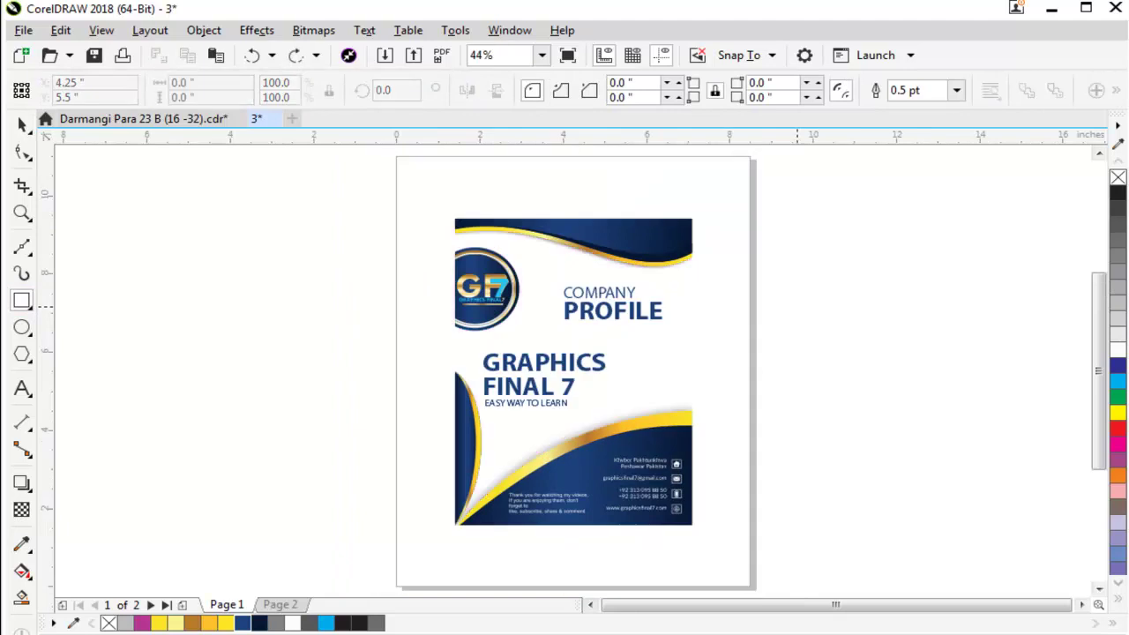
Step: Fill the cover's 5.7 × 7.85 in PowerClip frame with white
{"action": "left_click", "coordinate": [573, 371]}
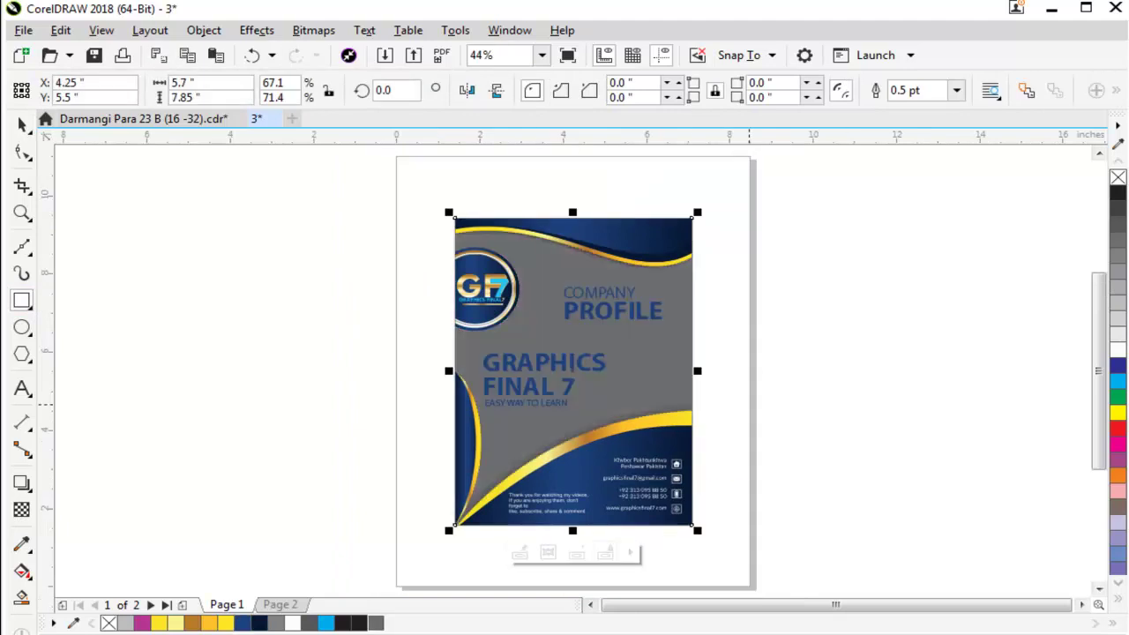
{"action": "key", "text": "shift+F2"}
{"action": "key", "text": "space"}
Step: Add a page-sized 8.5 × 11 in background rectangle behind the cover and fill it dark gray
{"action": "double_click", "coordinate": [23, 300]}
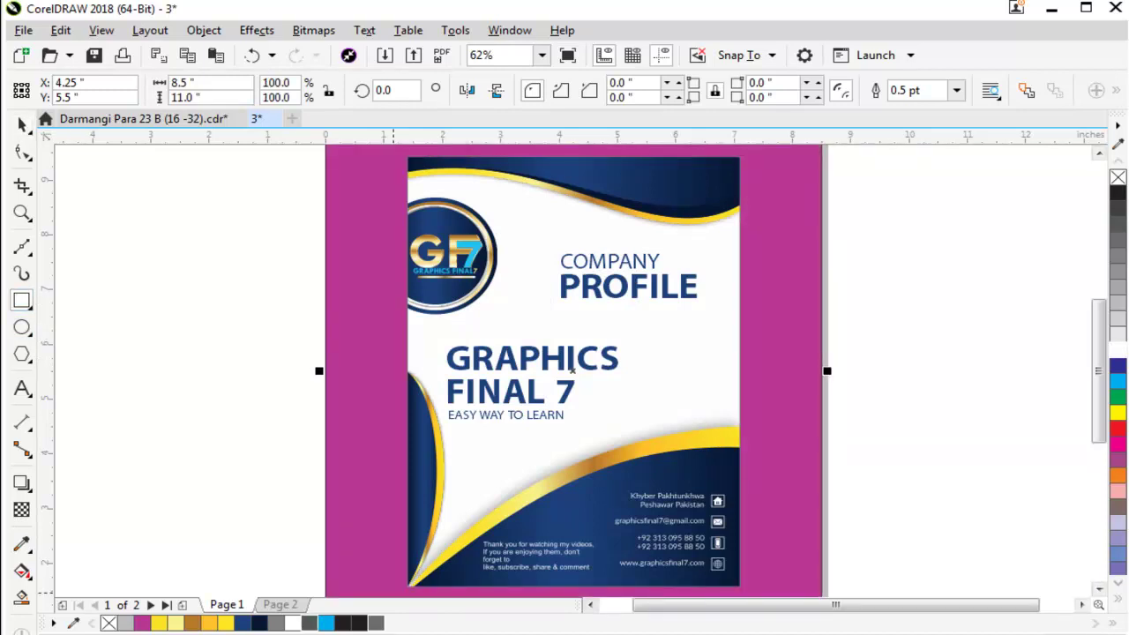
{"action": "left_click", "coordinate": [376, 623]}
{"action": "key", "text": "shift+F4"}
{"action": "key", "text": "space"}
{"action": "key", "text": "Escape"}
{"action": "left_click", "coordinate": [605, 220]}
{"action": "left_click_drag", "start_coordinate": [423, 208], "coordinate": [737, 543]}
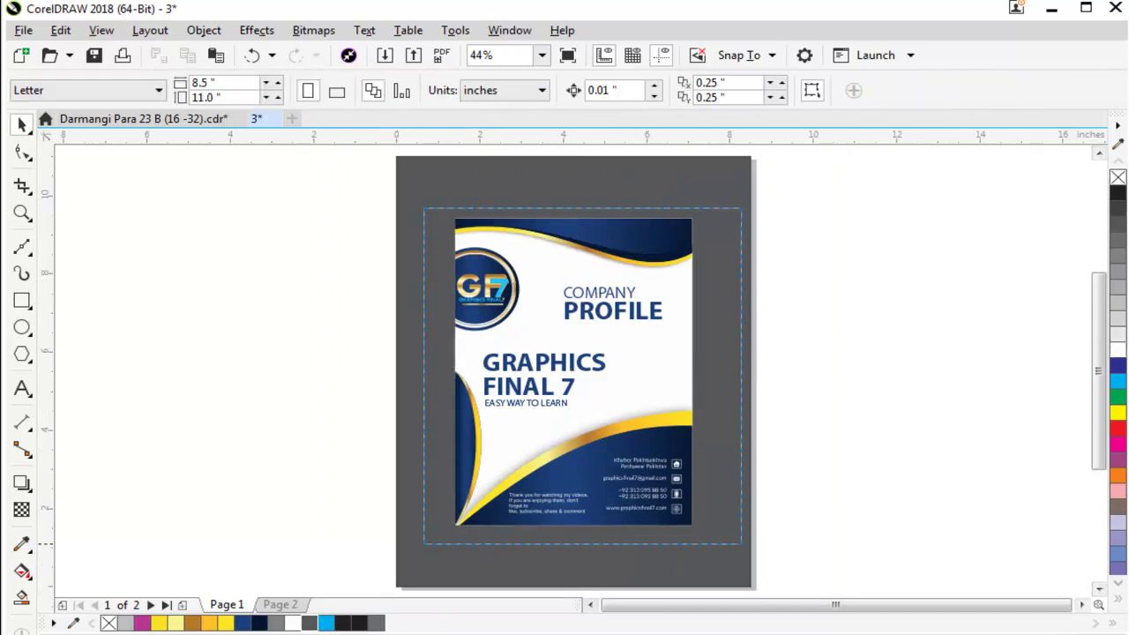
{"action": "key", "text": "Tab"}
{"action": "key", "text": "Escape"}
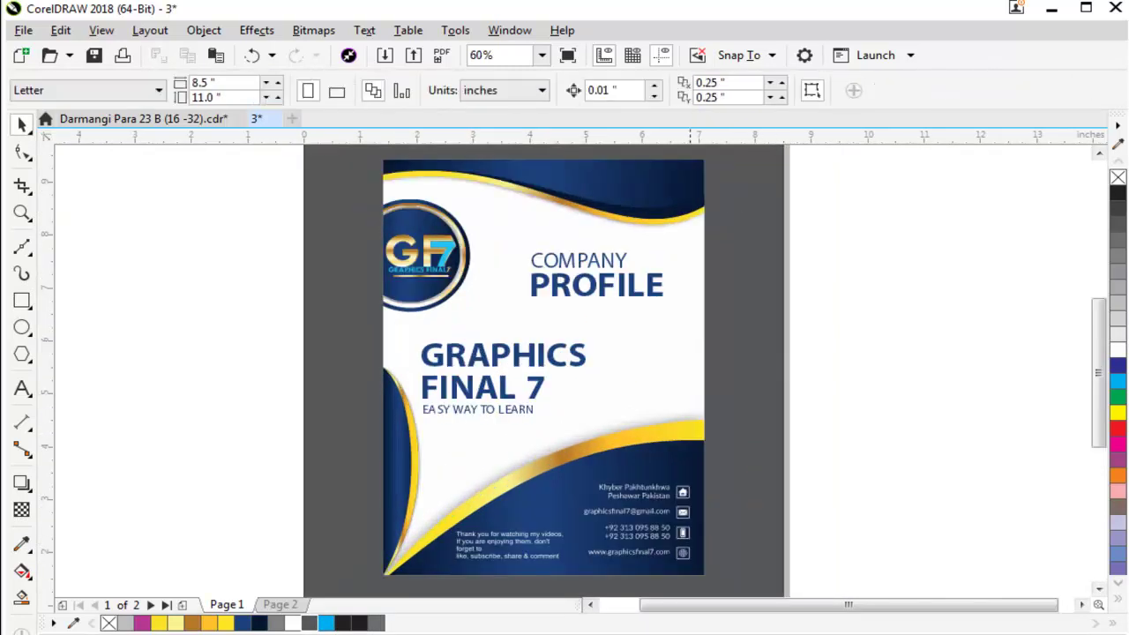
{"action": "key", "text": "F8"}
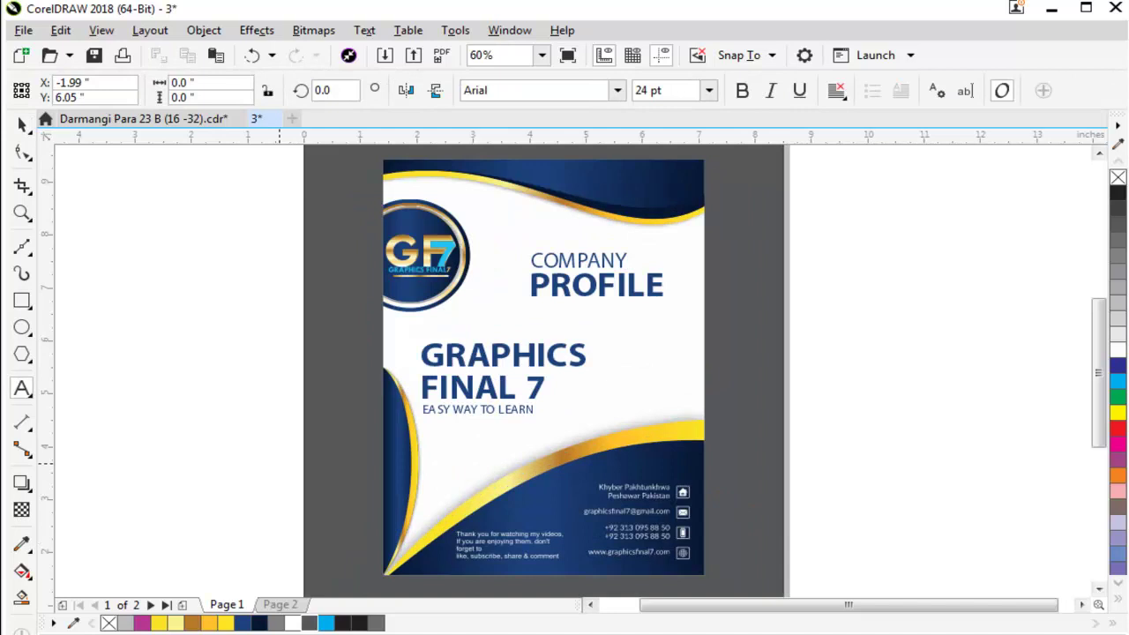
{"action": "key", "text": "ctrl+space"}
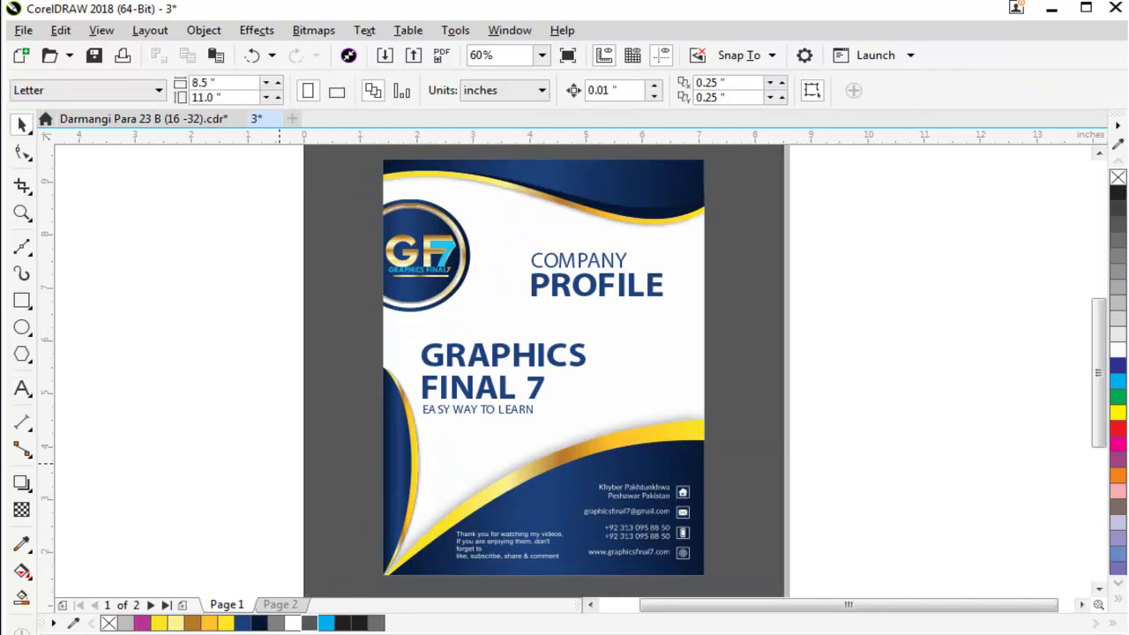
Step: On page 2, hang the SUBSCRIBE sign from the gold band over the lower right part of the banner
{"action": "key", "text": "Page_Down"}
{"action": "key", "text": "Tab"}
{"action": "key", "text": "shift+F2"}
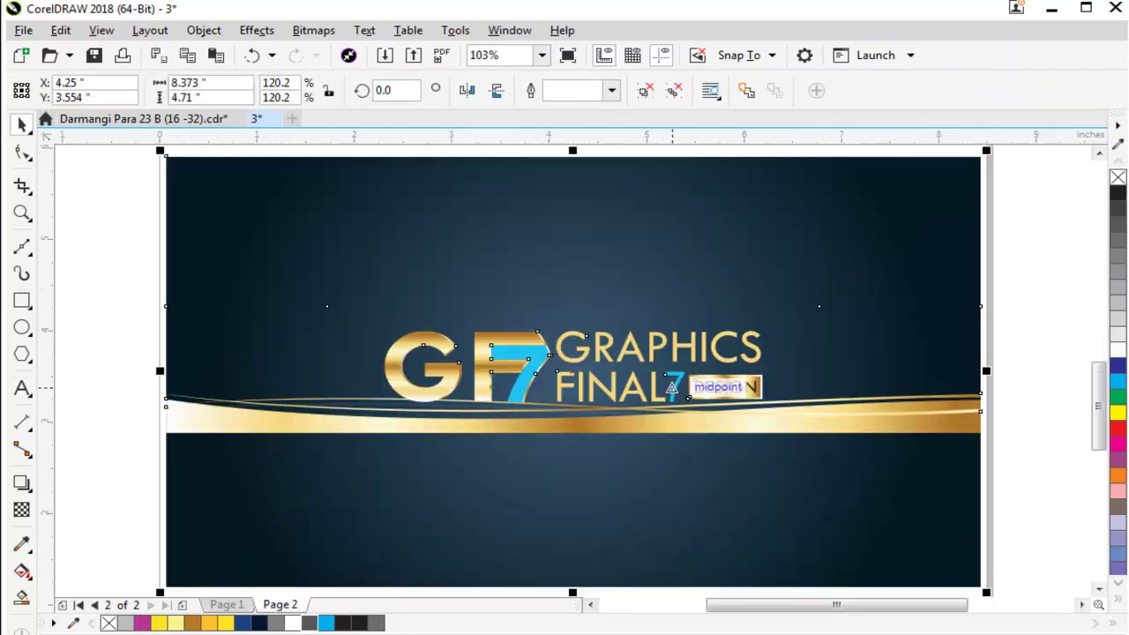
{"action": "key", "text": "Escape"}
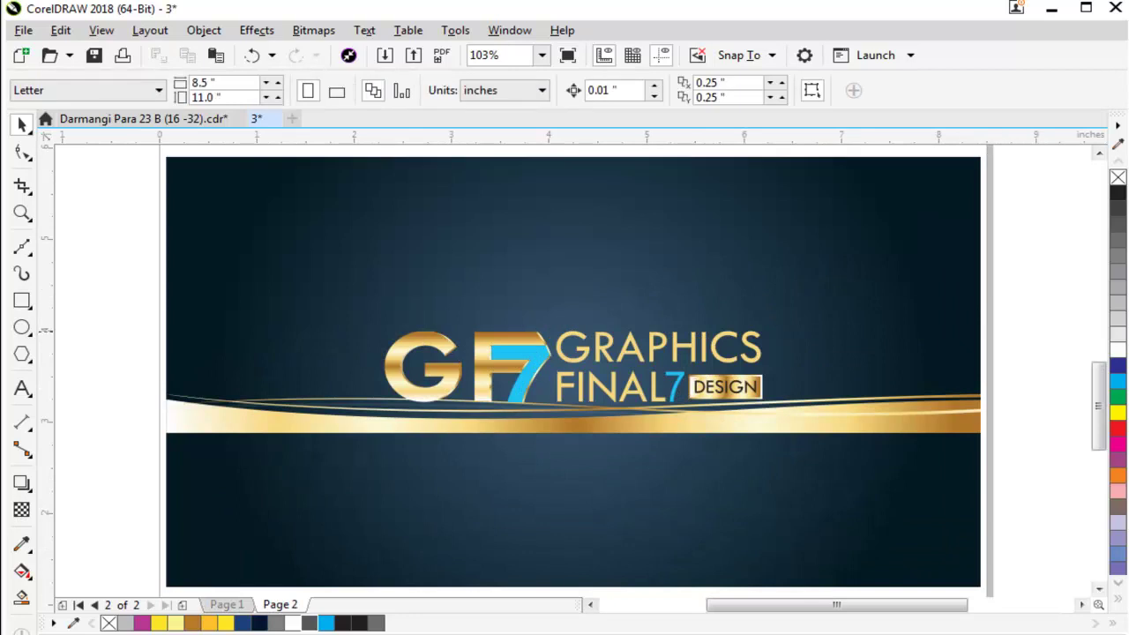
{"action": "scroll", "coordinate": [890, 317], "scroll_direction": "down", "scroll_amount": 3}
{"action": "left_click_drag", "start_coordinate": [878, 172], "coordinate": [889, 411]}
{"action": "left_click_drag", "start_coordinate": [973, 216], "coordinate": [677, 411]}
{"action": "scroll", "coordinate": [954, 306], "scroll_direction": "up", "scroll_amount": 2}
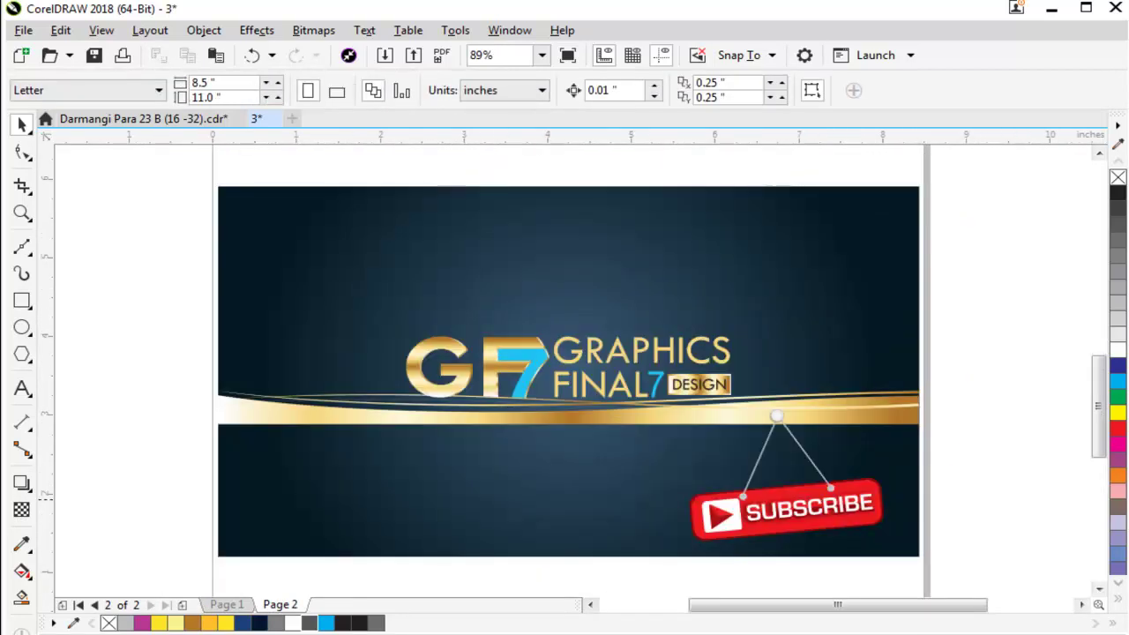
Step: Add the text "THANKS FOR WATCHING" in 24 pt Arial on the dark area below the gold band
{"action": "key", "text": "F8"}
{"action": "left_click", "coordinate": [374, 485]}
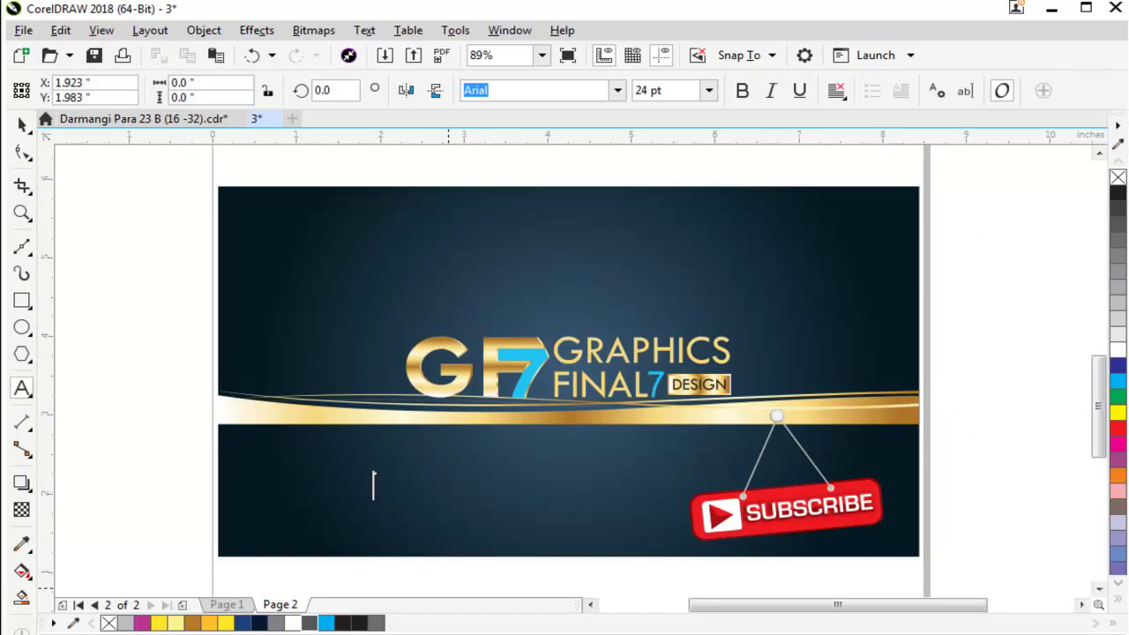
{"action": "type", "text": "THANKS FOR WATCHING"}
{"action": "key", "text": "ctrl+space"}
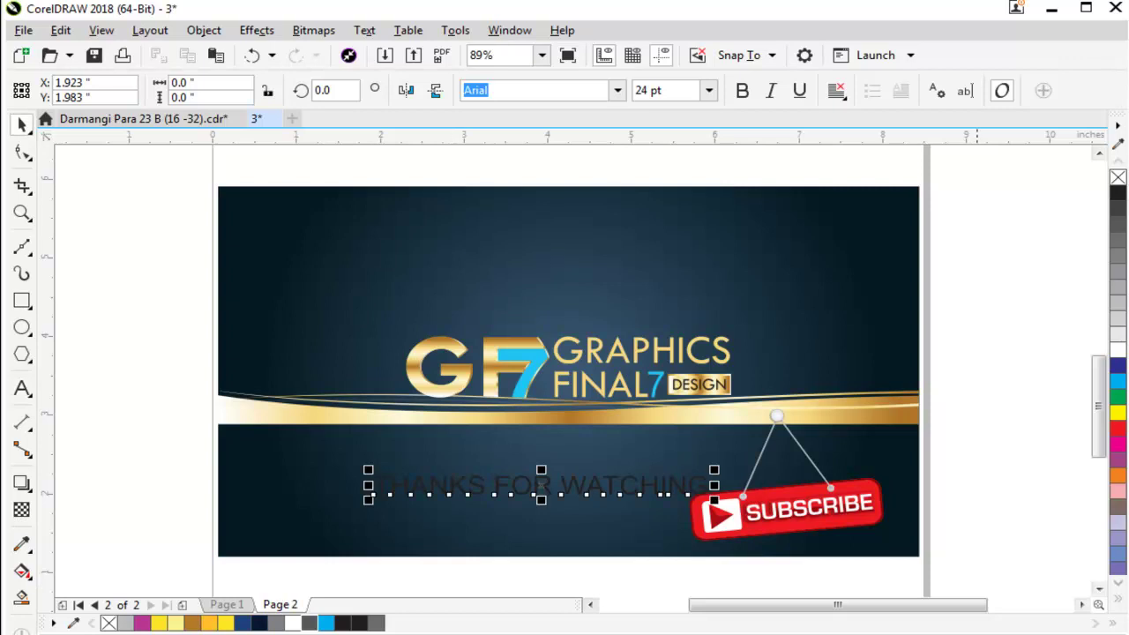
Step: Move the thank-you text to about X 3.69 in, Y 2.41 in, just below the gold band, and color it yellow
{"action": "left_click", "coordinate": [1117, 348]}
{"action": "left_click_drag", "start_coordinate": [529, 485], "coordinate": [510, 461]}
{"action": "left_click", "coordinate": [1118, 412]}
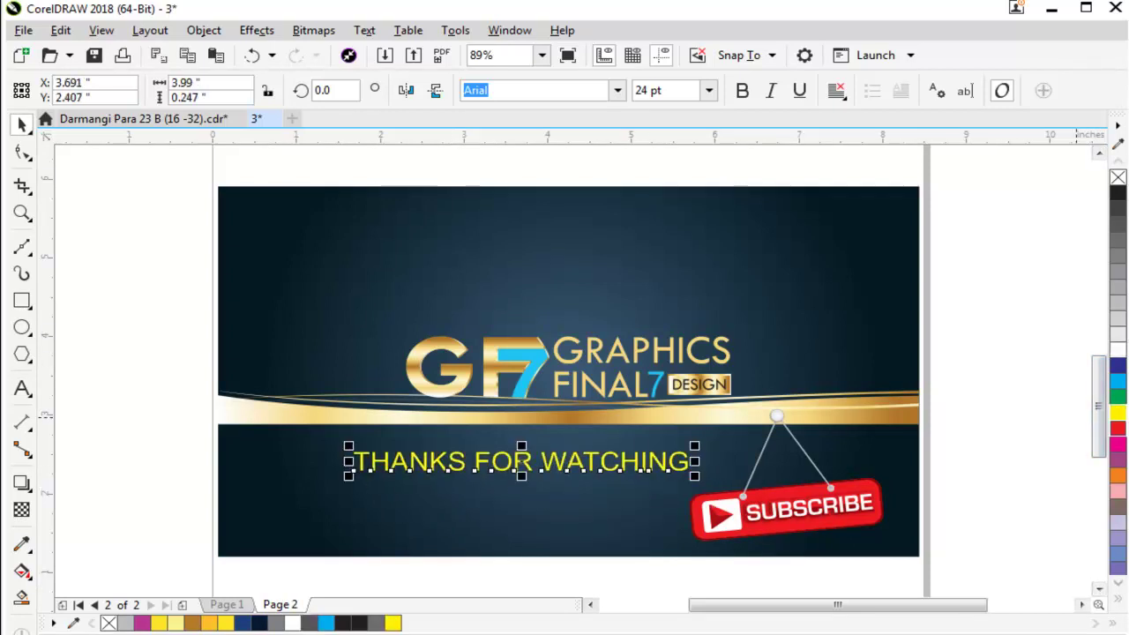
Step: Try red and magenta fills on the thank-you text and restore its yellow fill
{"action": "left_click", "coordinate": [1118, 428]}
{"action": "left_click", "coordinate": [1118, 444]}
{"action": "left_click", "coordinate": [1117, 428]}
{"action": "left_click", "coordinate": [1118, 412]}
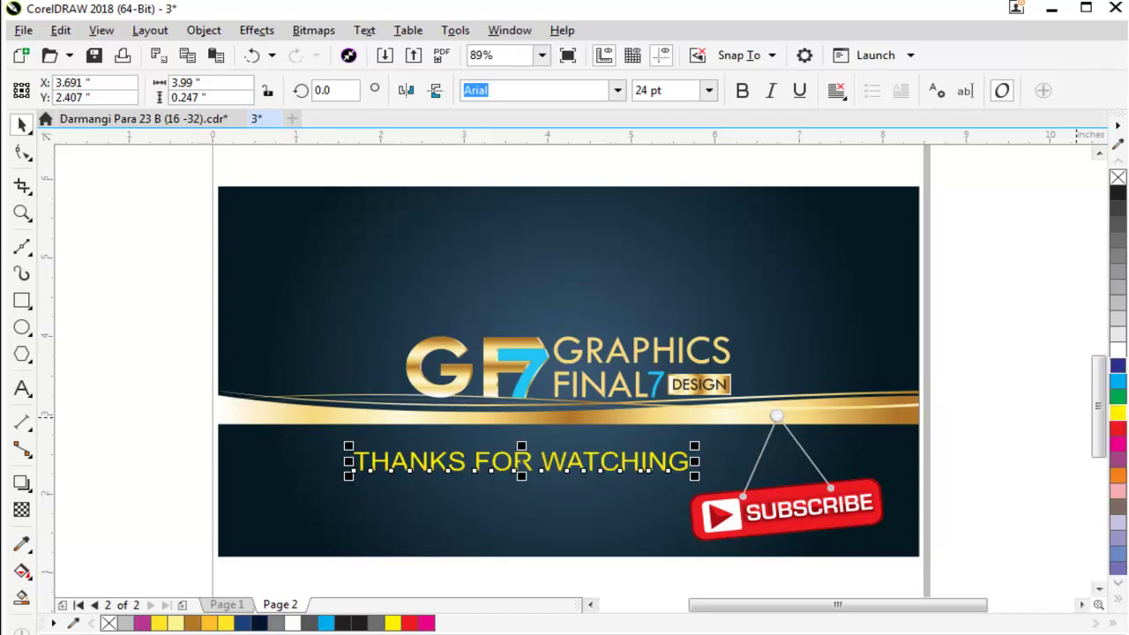